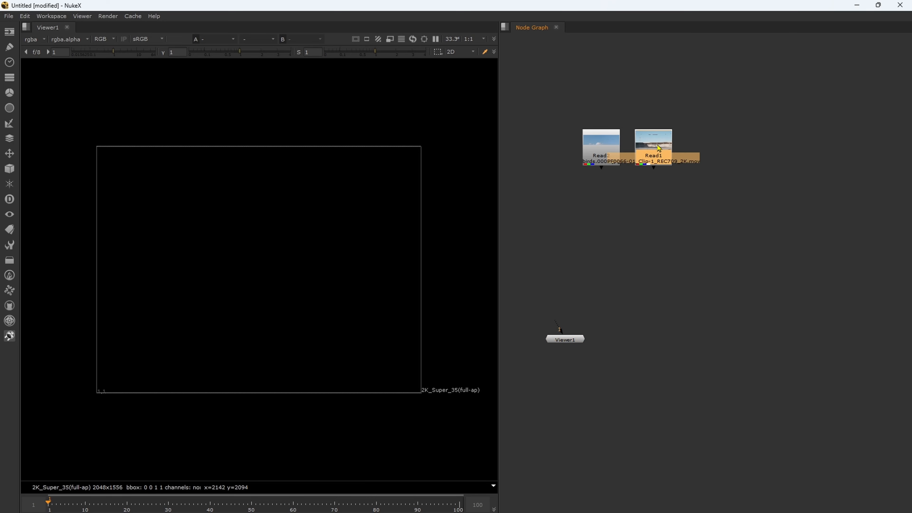
View the Read1 motorcycle clip in the viewer and play it back.
{"action": "key", "text": "1"}
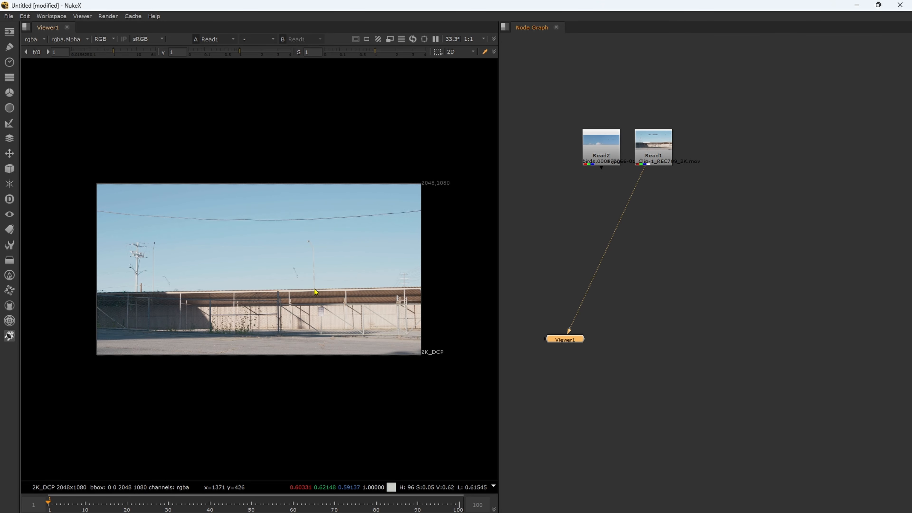
{"action": "middle_click_drag", "start_coordinate": [303, 283], "coordinate": [308, 292]}
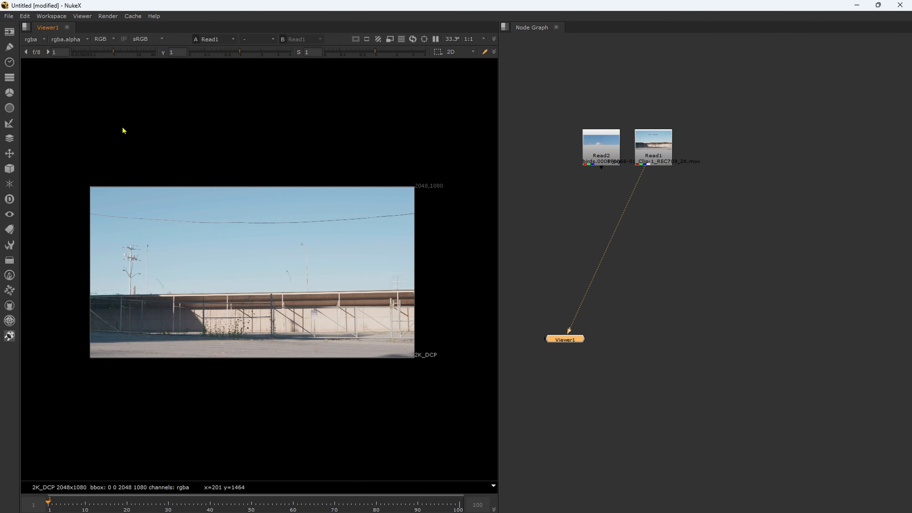
{"action": "key", "text": "l"}
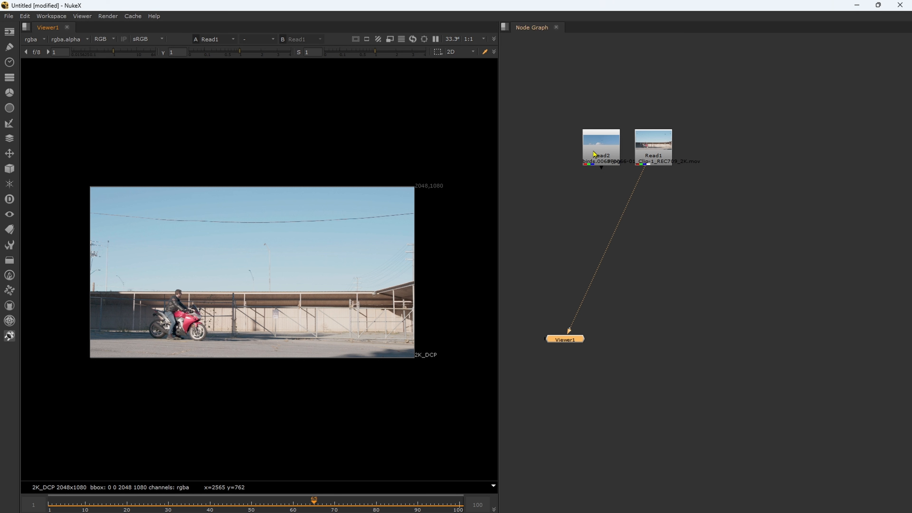
Move Read2 away from Read1 and play its birds sequence in the viewer, stopping to inspect the birds.
{"action": "left_click_drag", "start_coordinate": [594, 154], "coordinate": [566, 158]}
{"action": "key", "text": "1"}
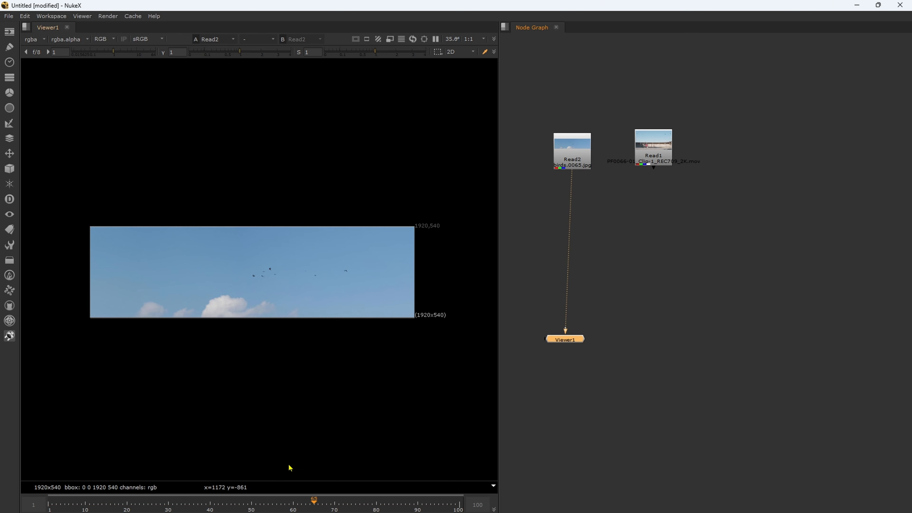
{"action": "key", "text": "l"}
{"action": "scroll", "coordinate": [228, 403], "scroll_direction": "up", "scroll_amount": 5}
{"action": "middle_click_drag", "start_coordinate": [246, 202], "coordinate": [200, 321]}
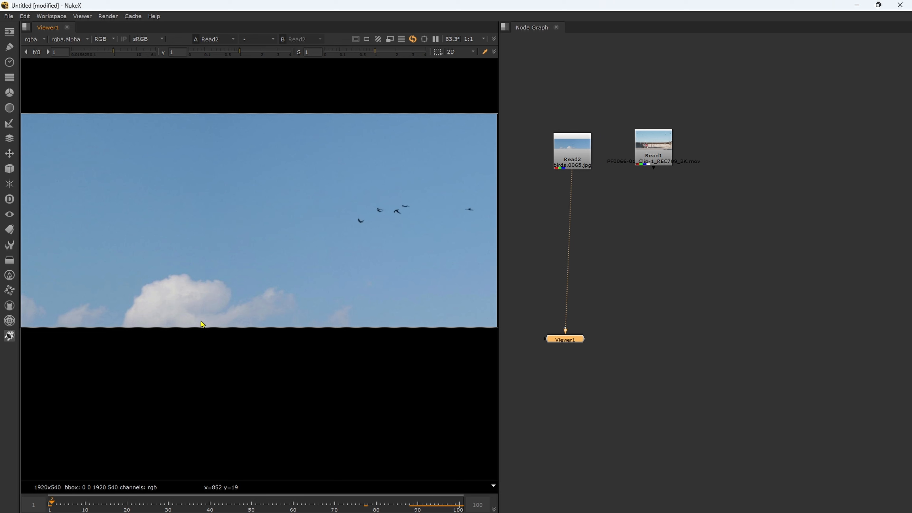
{"action": "key", "text": "k"}
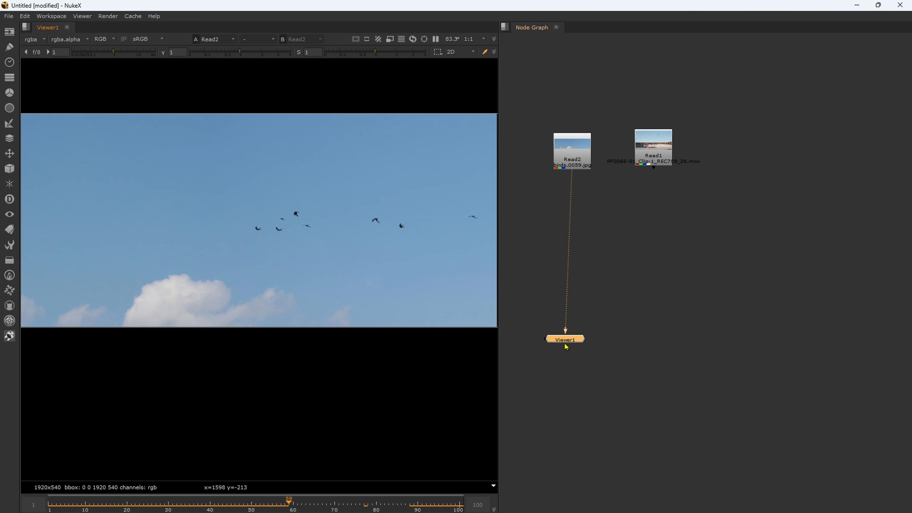
Connect the viewer back to Read1 and place the Viewer1 node level with it on its right side.
{"action": "left_click_drag", "start_coordinate": [566, 342], "coordinate": [573, 361]}
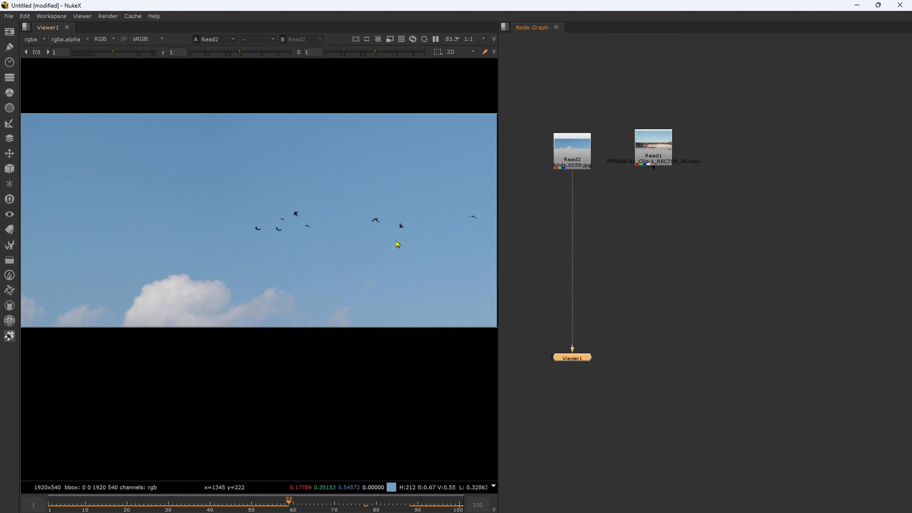
{"action": "scroll", "coordinate": [398, 244], "scroll_direction": "down", "scroll_amount": 5}
{"action": "left_click", "coordinate": [667, 147]}
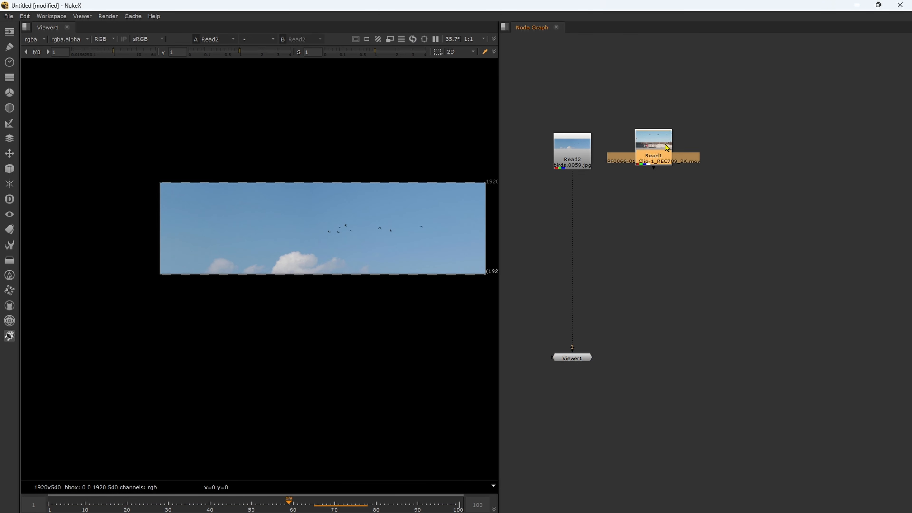
{"action": "key", "text": "1"}
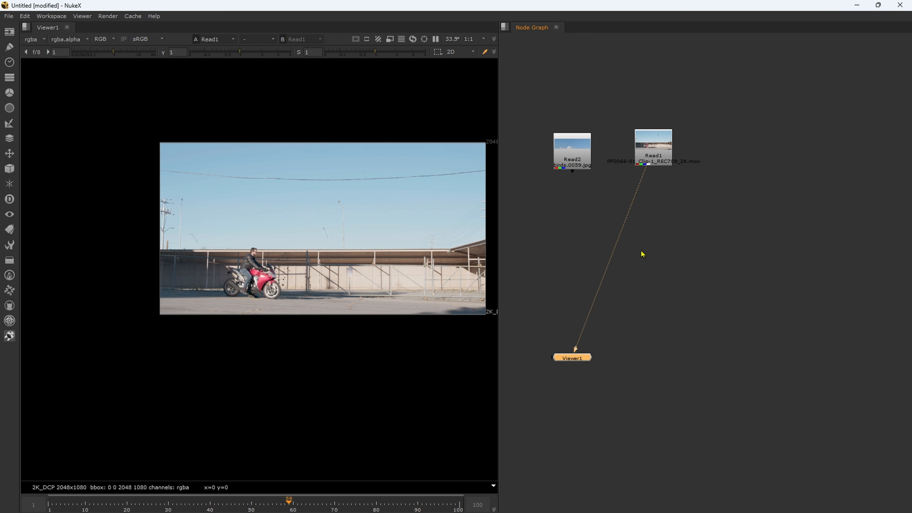
{"action": "scroll", "coordinate": [642, 255], "scroll_direction": "down", "scroll_amount": 2}
{"action": "middle_click_drag", "start_coordinate": [647, 257], "coordinate": [642, 300]}
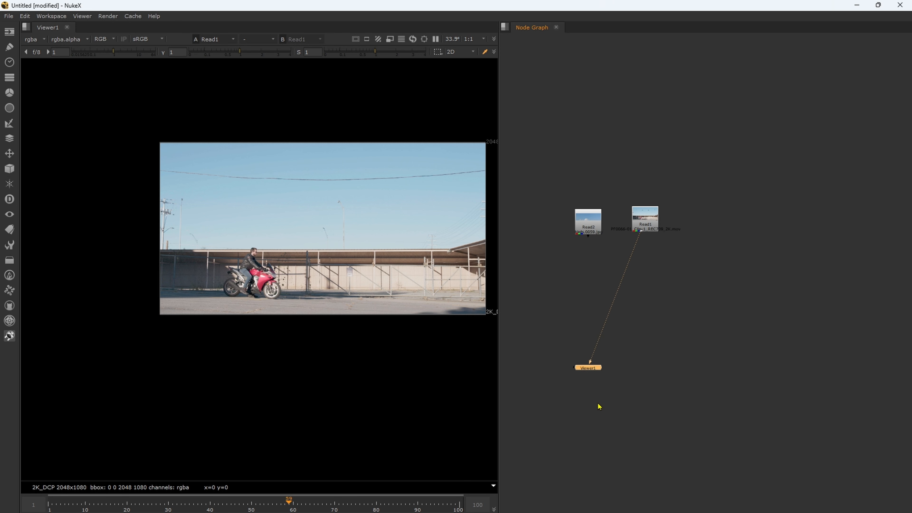
{"action": "left_click_drag", "start_coordinate": [591, 371], "coordinate": [763, 222]}
{"action": "mouse_move", "coordinate": [762, 259]}
{"action": "middle_mouse_down"}
{"action": "mouse_move", "coordinate": [696, 313]}
{"action": "mouse_move", "coordinate": [761, 259]}
{"action": "middle_mouse_up"}
{"action": "scroll", "coordinate": [699, 306], "scroll_direction": "up", "scroll_amount": 3}
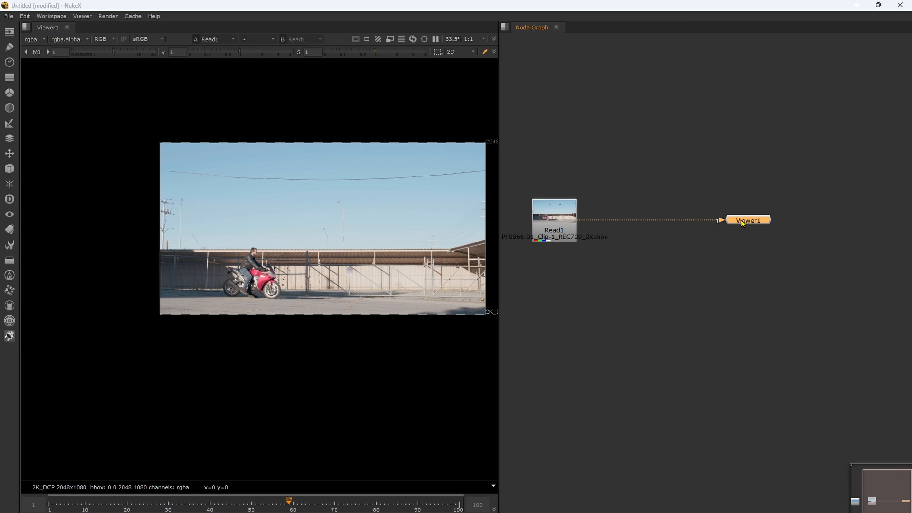
Label the Viewer1 node with seven lines of a single dot each and enable Hide Input.
{"action": "double_click", "coordinate": [743, 222]}
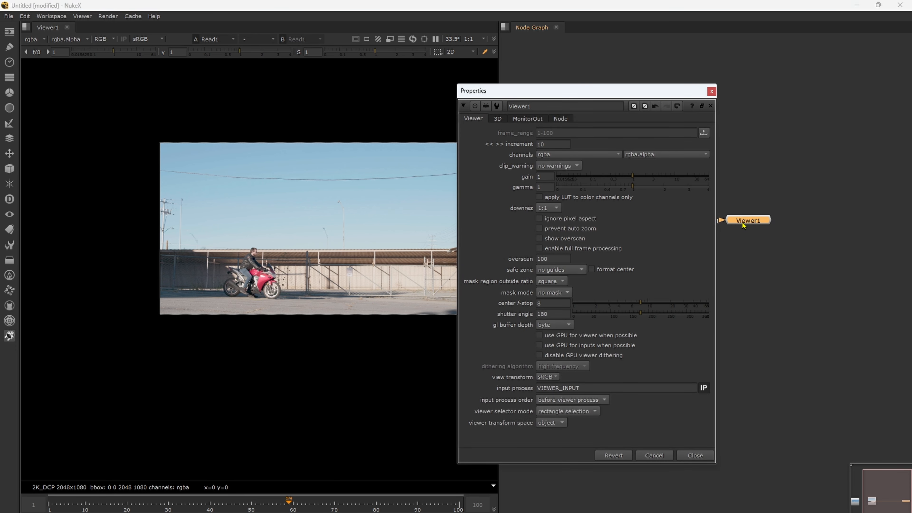
{"action": "left_click", "coordinate": [560, 119]}
{"action": "left_click", "coordinate": [539, 177]}
{"action": "type", "text": "."}
{"action": "key", "text": "Return"}
{"action": "type", "text": "."}
{"action": "key", "text": "Return"}
{"action": "type", "text": "."}
{"action": "key", "text": "Return"}
{"action": "type", "text": "."}
{"action": "key", "text": "Return"}
{"action": "type", "text": "."}
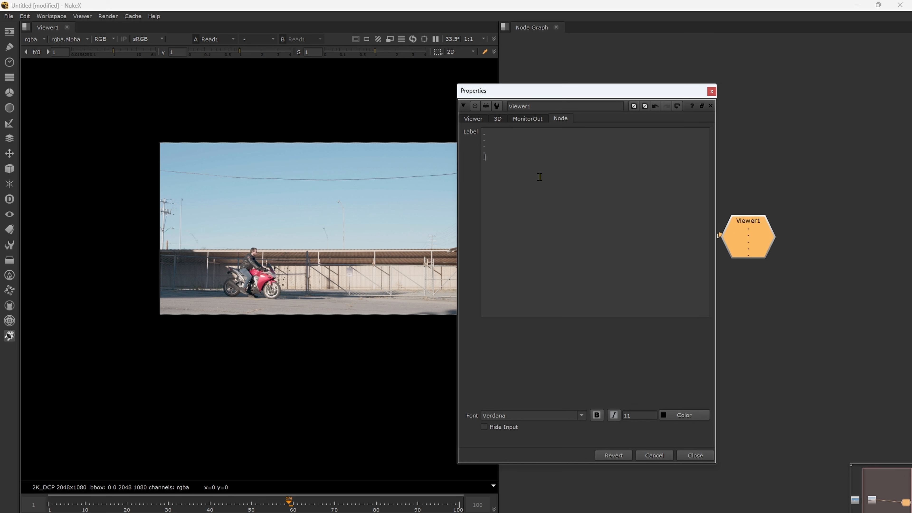
{"action": "key", "text": "Return"}
{"action": "type", "text": "."}
{"action": "key", "text": "Return"}
{"action": "type", "text": "."}
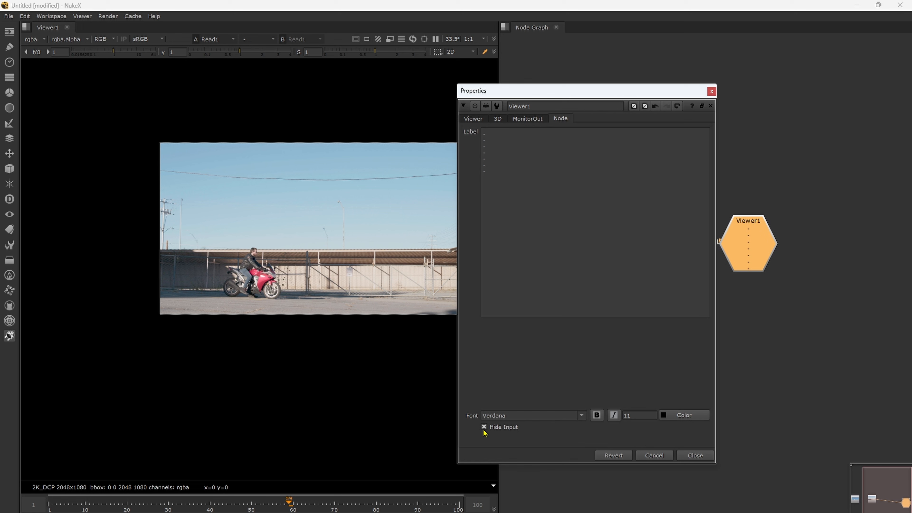
{"action": "left_click", "coordinate": [687, 454]}
{"action": "left_click", "coordinate": [673, 348]}
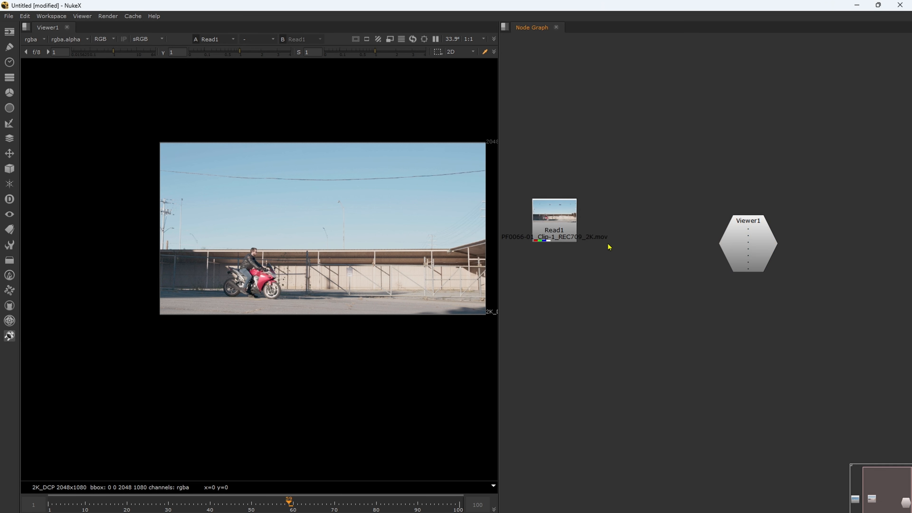
Align the enlarged Viewer1 node with Read1 and move Read2 farther from Read1.
{"action": "left_click_drag", "start_coordinate": [747, 252], "coordinate": [758, 227]}
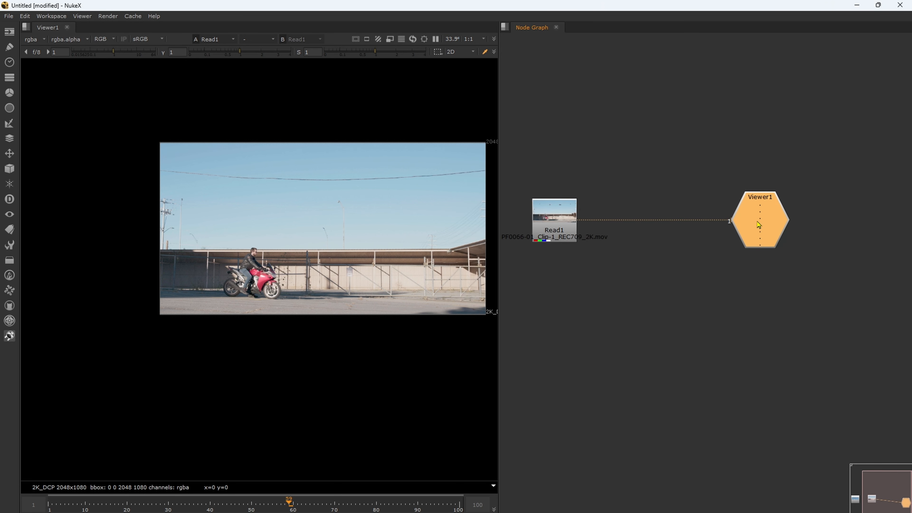
{"action": "key", "text": "f"}
{"action": "scroll", "coordinate": [632, 316], "scroll_direction": "down", "scroll_amount": 3}
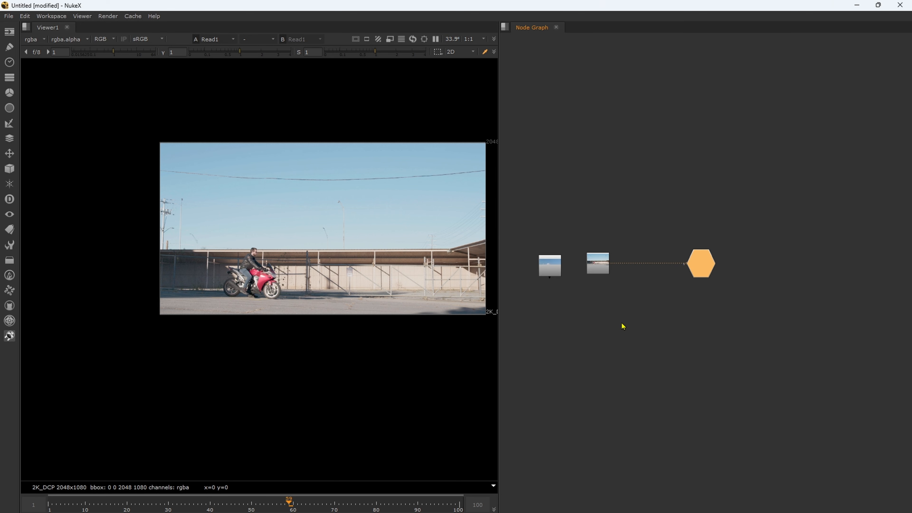
{"action": "middle_click_drag", "start_coordinate": [623, 326], "coordinate": [674, 279]}
{"action": "left_click", "coordinate": [600, 225]}
{"action": "left_click_drag", "start_coordinate": [599, 224], "coordinate": [593, 222]}
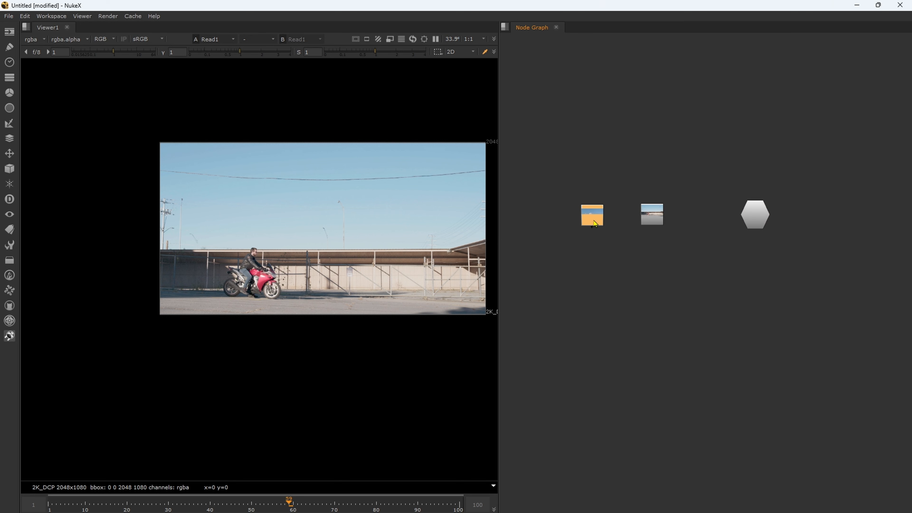
{"action": "scroll", "coordinate": [641, 289], "scroll_direction": "up", "scroll_amount": 3}
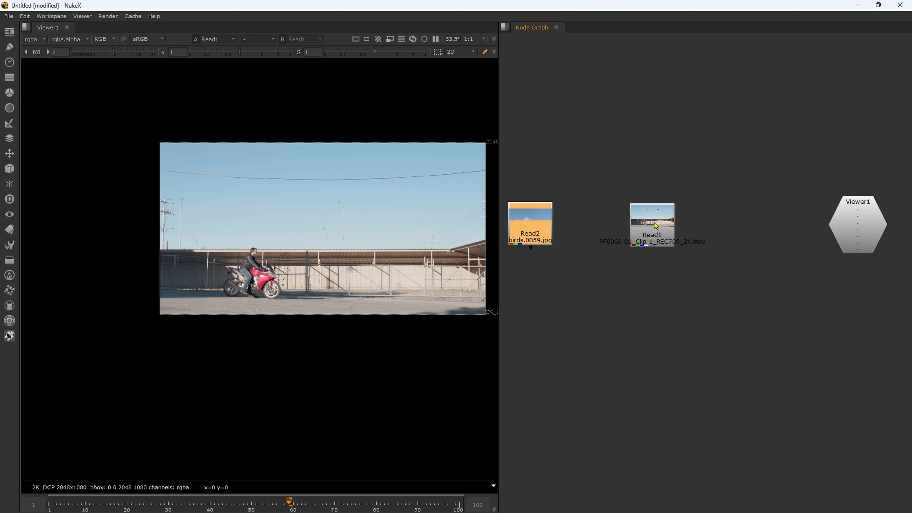
Compare Read1's properties with the project settings and set the project's full size format to 2K_DCP 2048x1080.
{"action": "double_click", "coordinate": [655, 225]}
{"action": "left_click_drag", "start_coordinate": [547, 114], "coordinate": [774, 57]}
{"action": "left_click", "coordinate": [641, 392]}
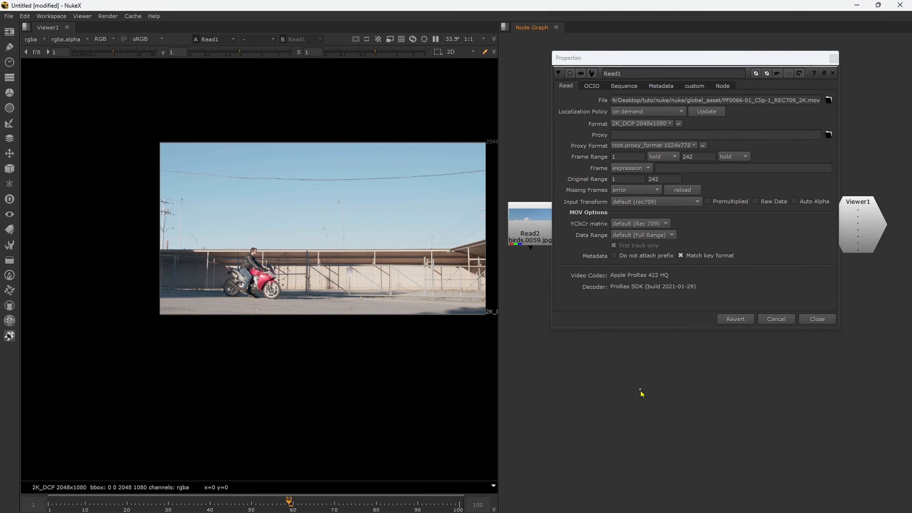
{"action": "key", "text": "s"}
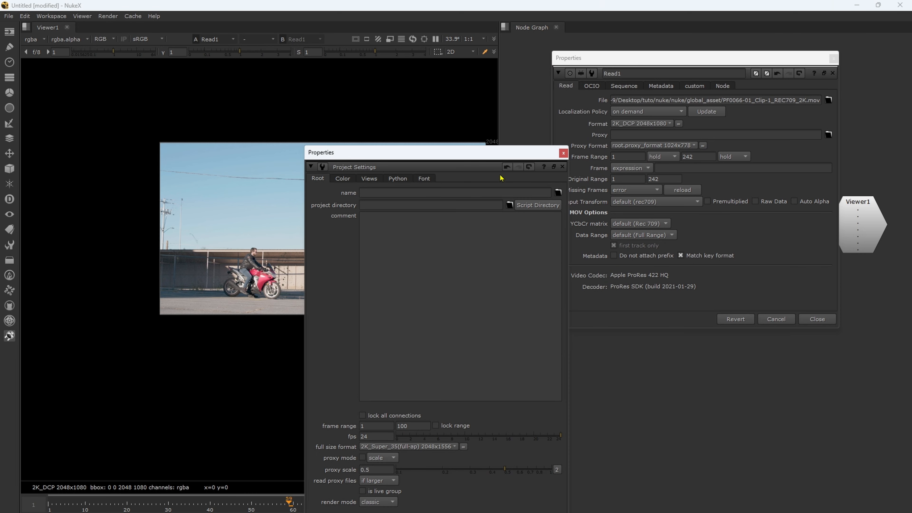
{"action": "left_click_drag", "start_coordinate": [491, 158], "coordinate": [464, 92]}
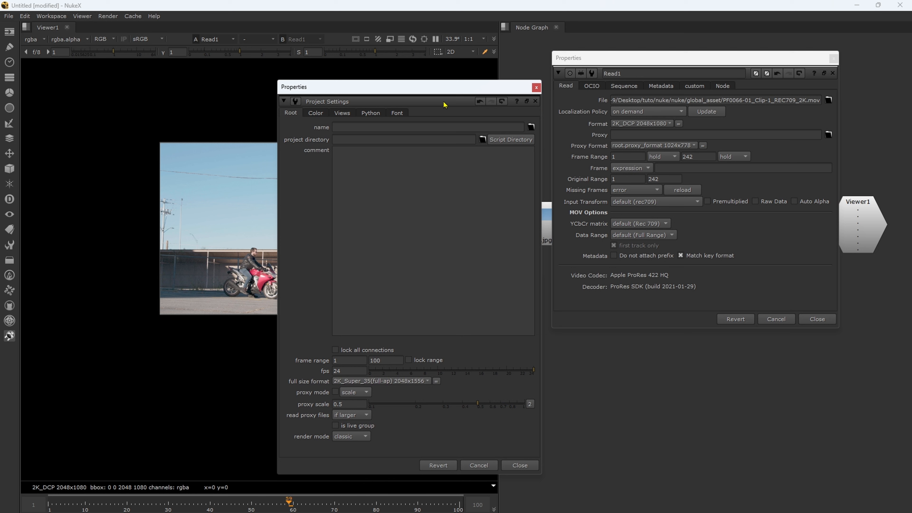
{"action": "left_click", "coordinate": [679, 123]}
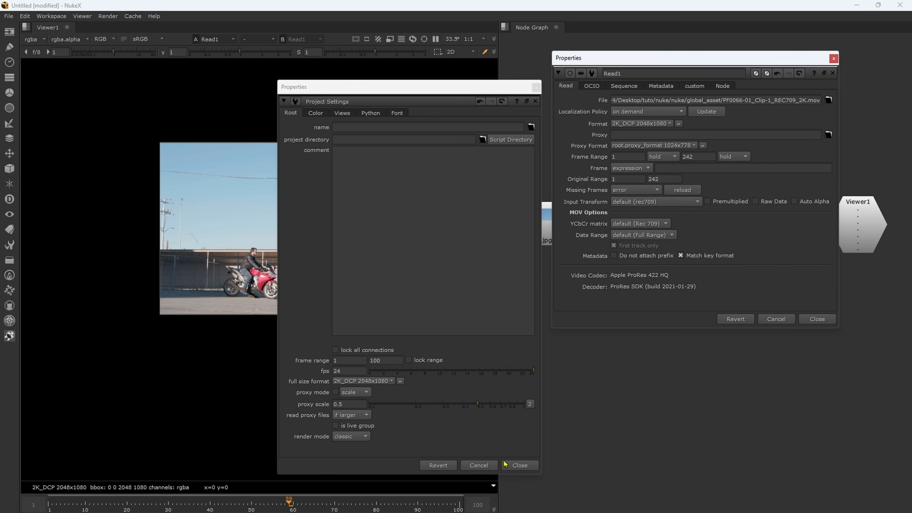
{"action": "left_click", "coordinate": [812, 319]}
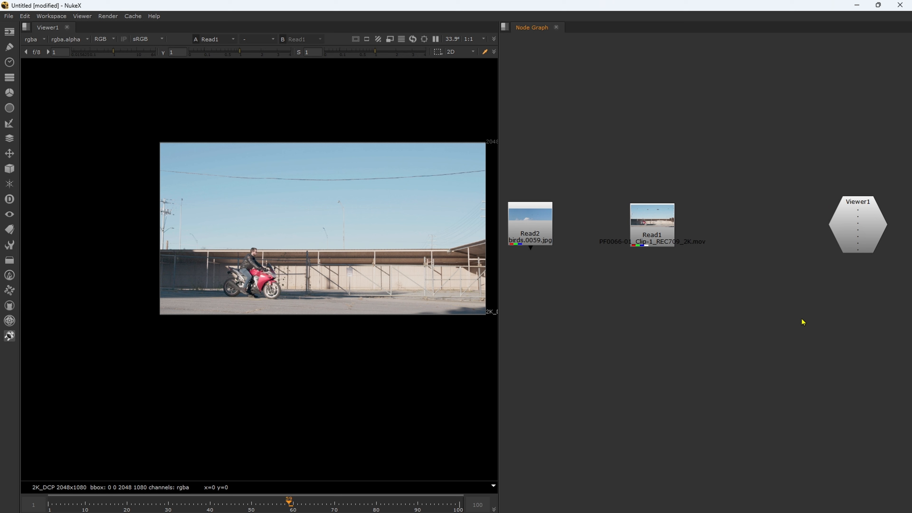
Check Read1's input transform and set the viewer's display transform to rec709.
{"action": "double_click", "coordinate": [660, 237]}
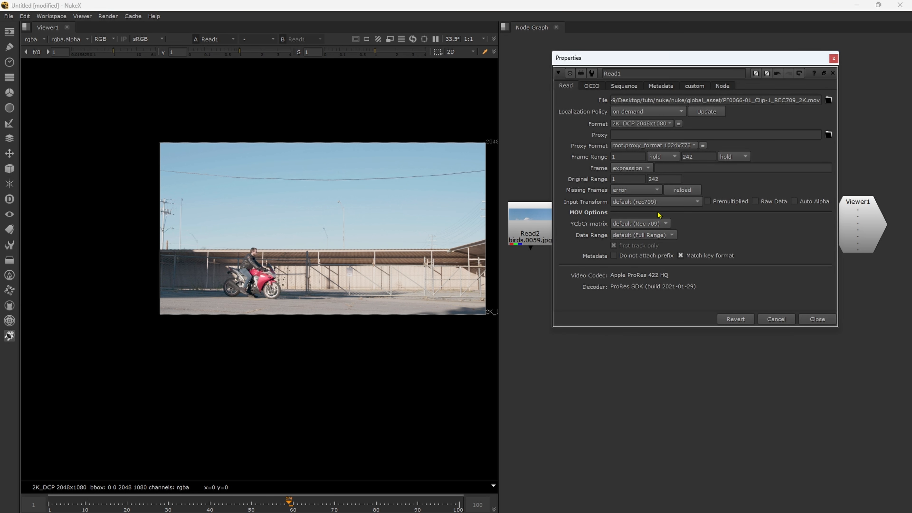
{"action": "left_click", "coordinate": [821, 319]}
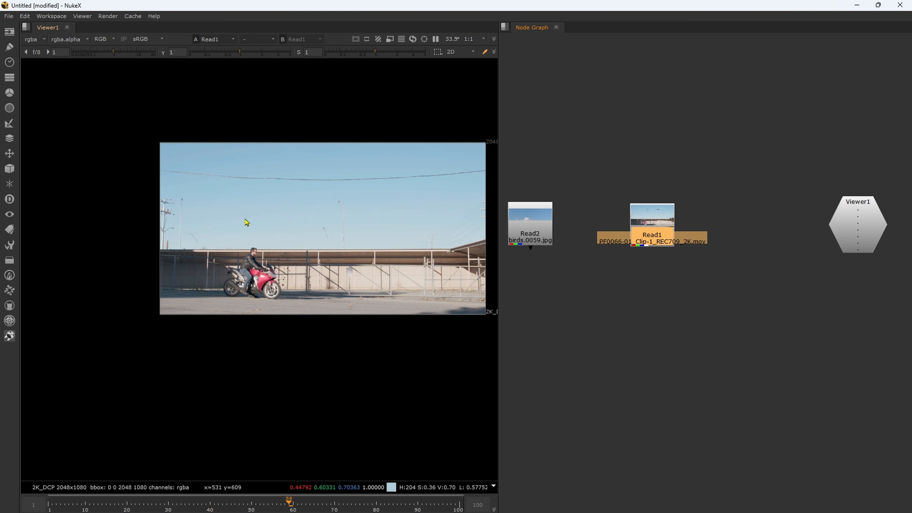
{"action": "middle_click_drag", "start_coordinate": [244, 223], "coordinate": [175, 240]}
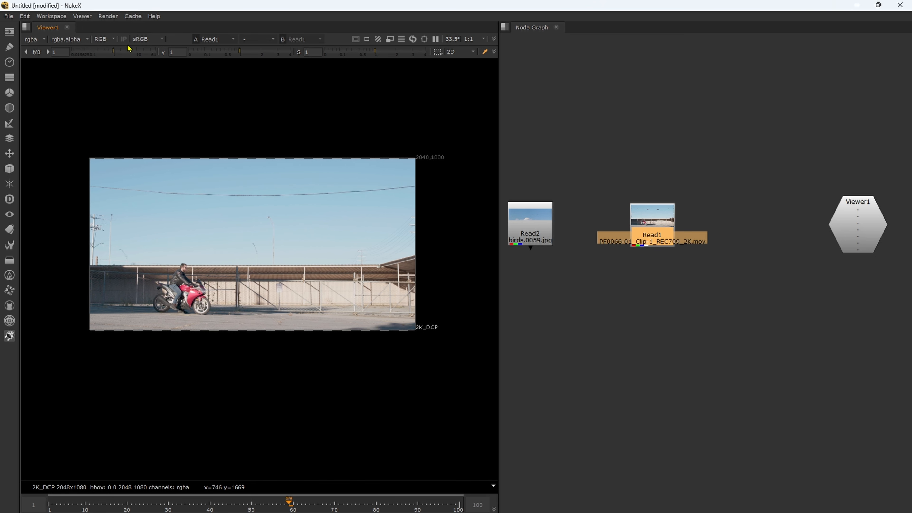
{"action": "left_click", "coordinate": [137, 41]}
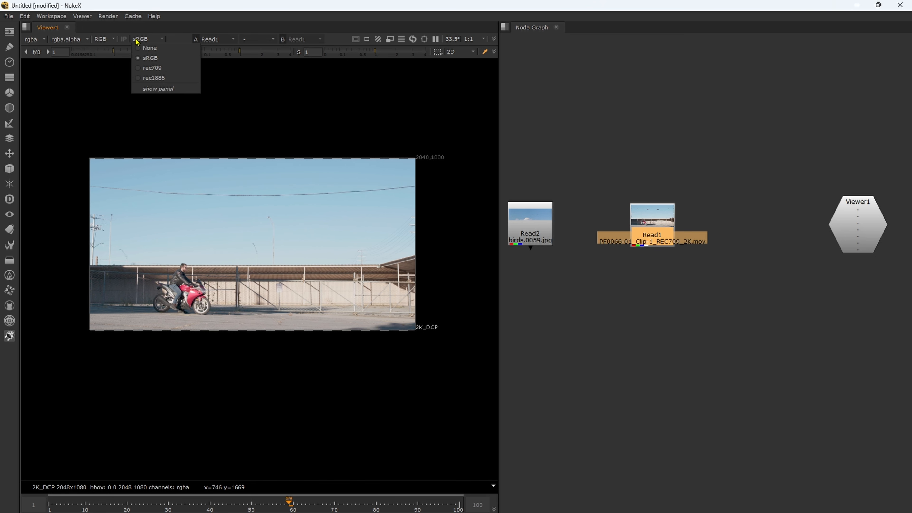
{"action": "left_click", "coordinate": [158, 68]}
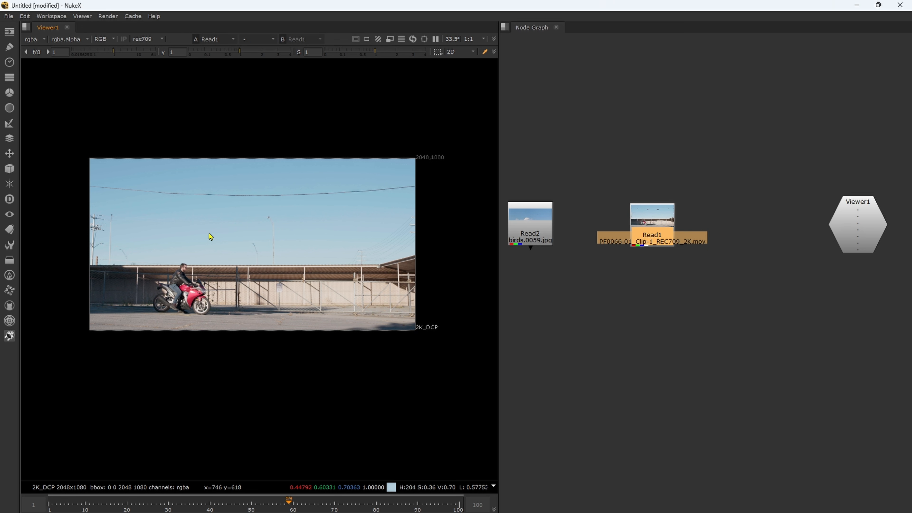
{"action": "scroll", "coordinate": [223, 238], "scroll_direction": "up", "scroll_amount": 2}
{"action": "middle_click_drag", "start_coordinate": [232, 240], "coordinate": [234, 256]}
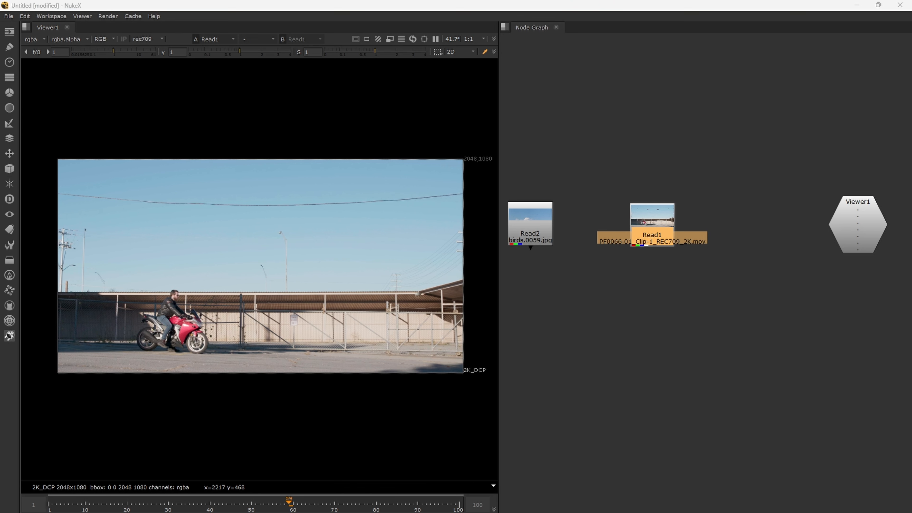
Show the Read2 birds footage in the viewer and move its node farther away from Read1.
{"action": "left_click", "coordinate": [530, 222]}
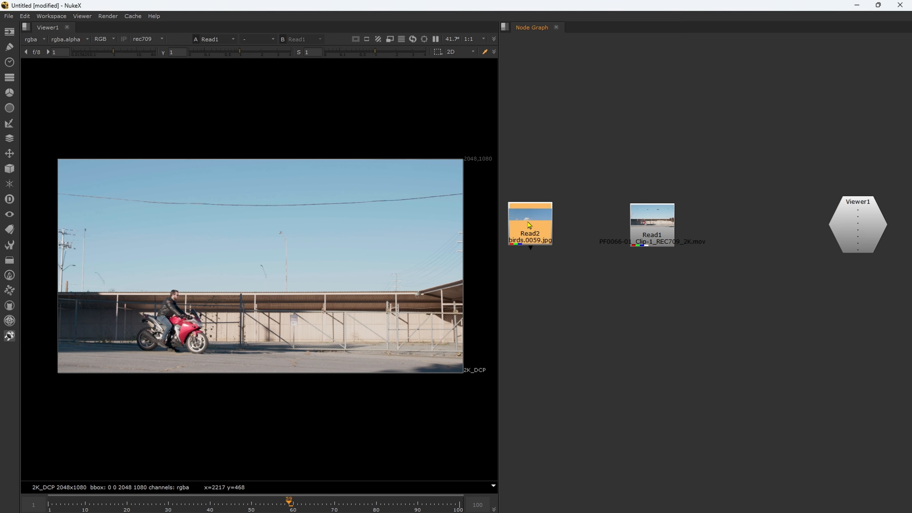
{"action": "key", "text": "1"}
{"action": "middle_click_drag", "start_coordinate": [594, 277], "coordinate": [722, 291]}
{"action": "left_click_drag", "start_coordinate": [645, 230], "coordinate": [563, 237]}
{"action": "middle_click_drag", "start_coordinate": [584, 290], "coordinate": [625, 306]}
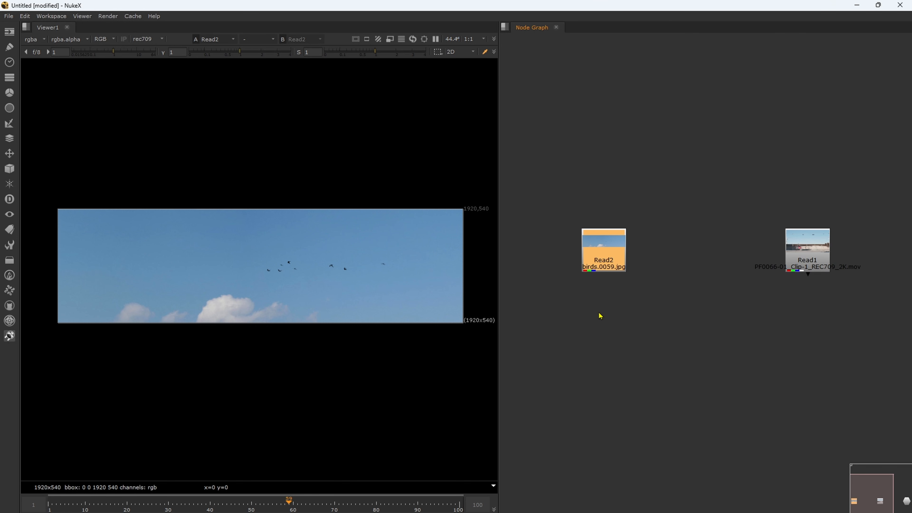
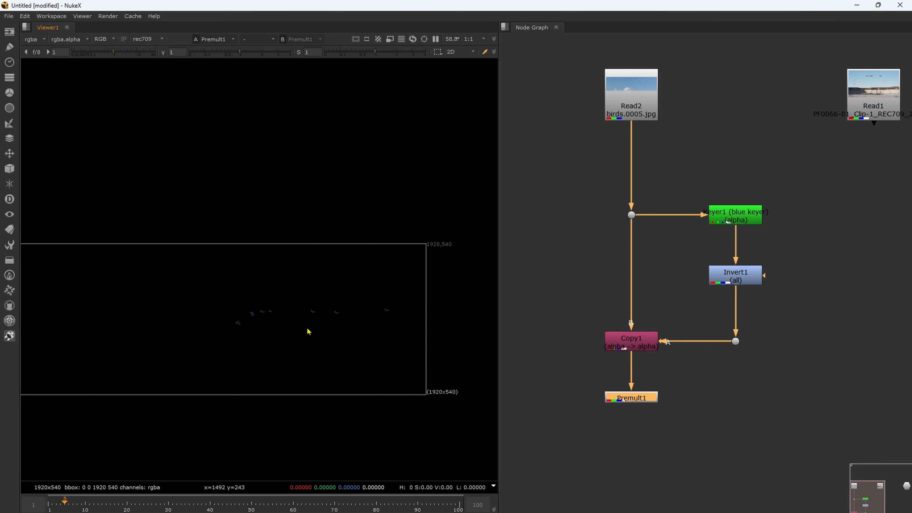
Inspect the keyed birds in the Premult1 output up close.
{"action": "scroll", "coordinate": [309, 331], "scroll_direction": "up", "scroll_amount": 3}
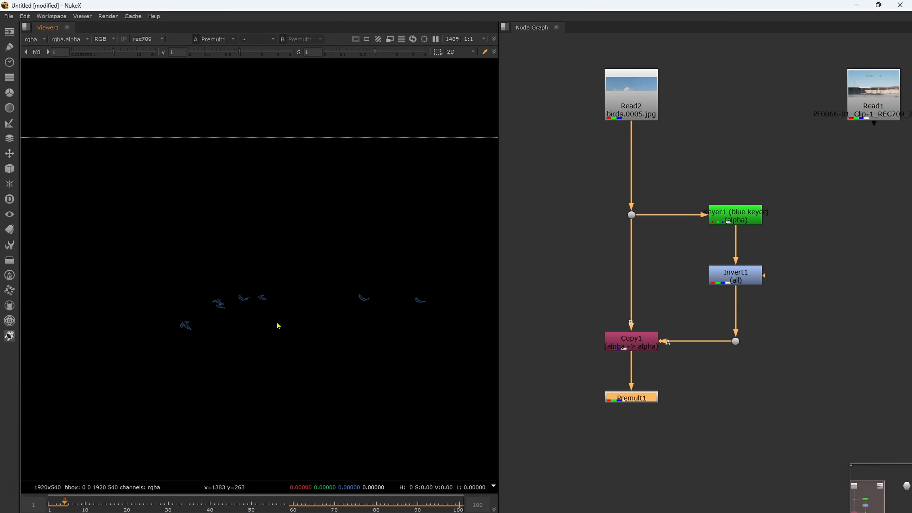
{"action": "middle_click_drag", "start_coordinate": [554, 260], "coordinate": [556, 266]}
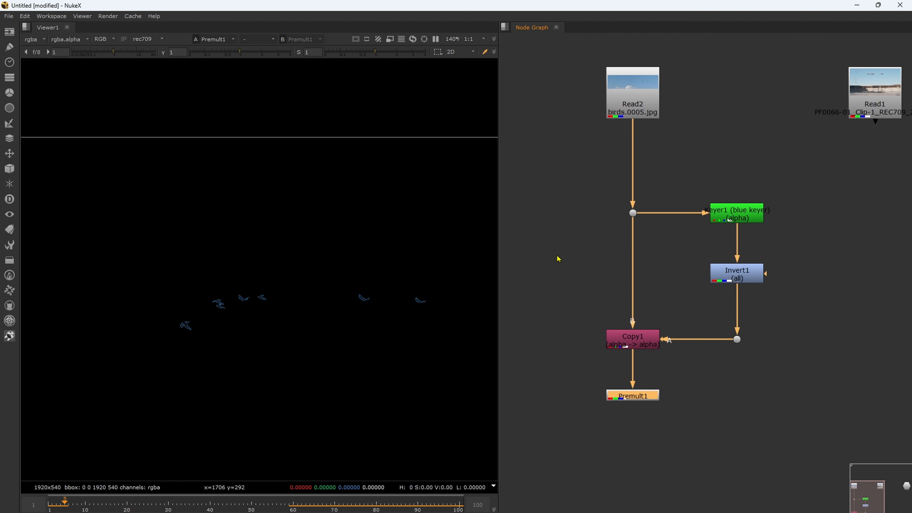
Insert a Grade node into the main branch between the dot below Read2 and Copy1.
{"action": "scroll", "coordinate": [558, 263], "scroll_direction": "up", "scroll_amount": 2}
{"action": "left_click", "coordinate": [583, 268]}
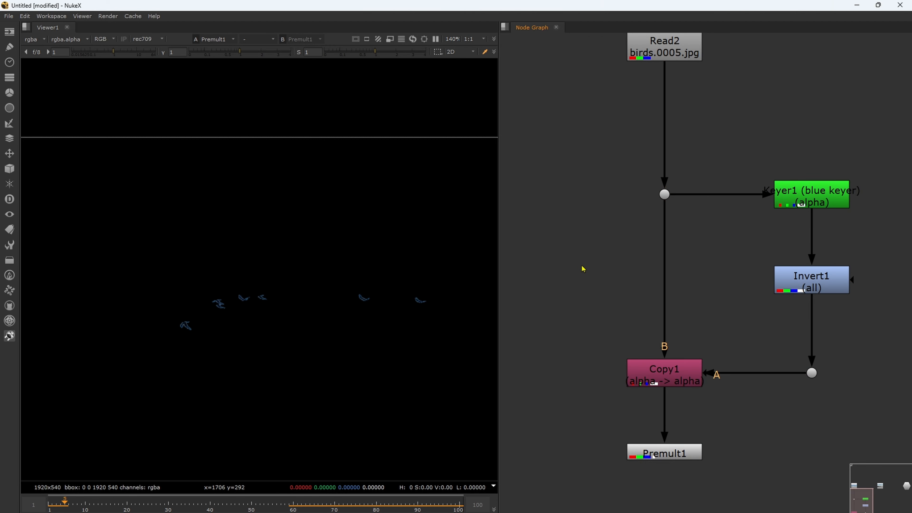
{"action": "key", "text": "g"}
{"action": "left_click_drag", "start_coordinate": [583, 269], "coordinate": [666, 274]}
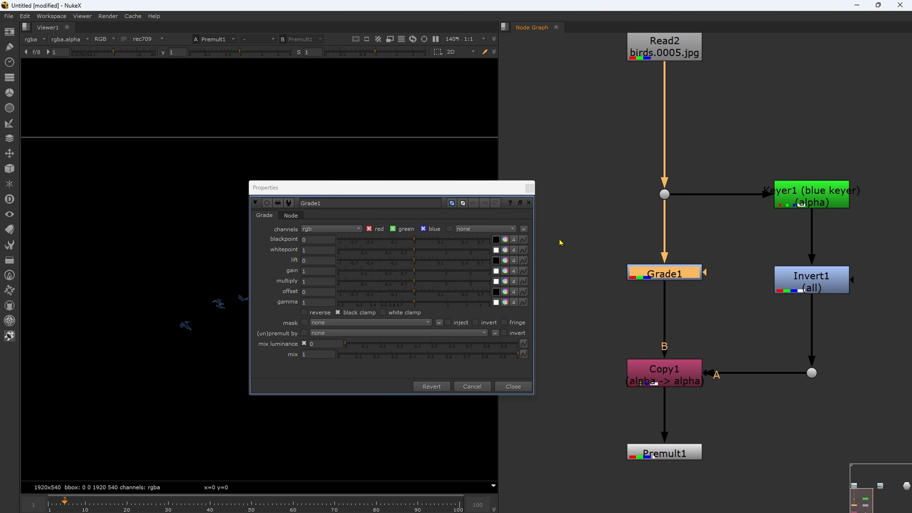
Darken the birds by setting Grade1's offset to -0.22, and close its properties.
{"action": "left_click_drag", "start_coordinate": [461, 191], "coordinate": [757, 115]}
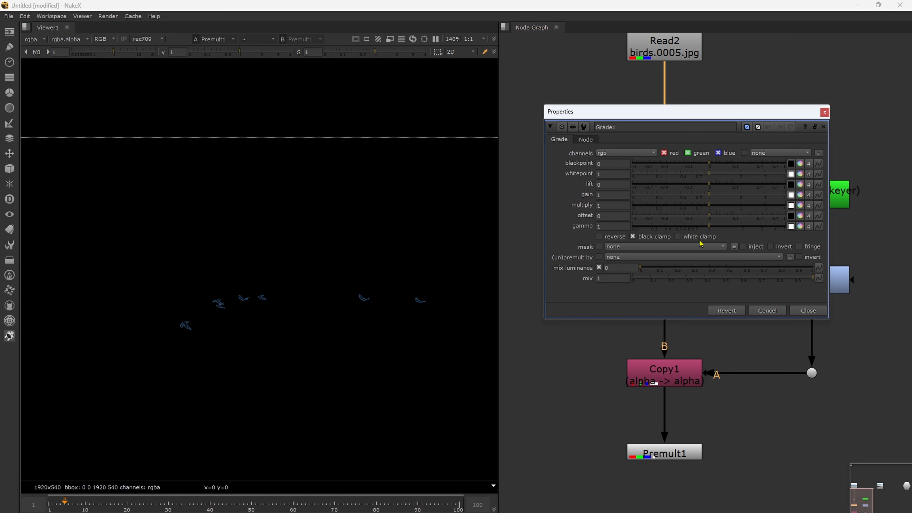
{"action": "left_click_drag", "start_coordinate": [708, 216], "coordinate": [685, 218]}
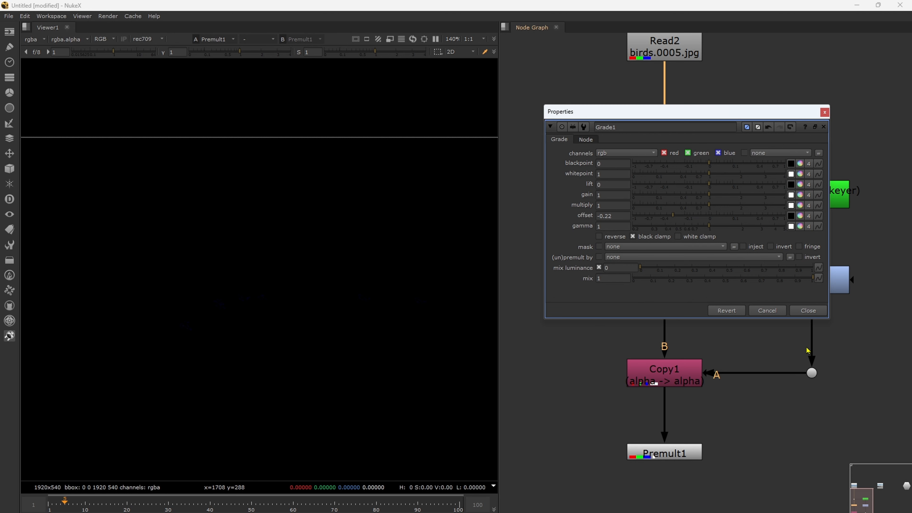
{"action": "left_click", "coordinate": [807, 310]}
Add a Merge node below Read1 and connect its B input to Read1.
{"action": "middle_click_drag", "start_coordinate": [710, 331], "coordinate": [702, 267]}
{"action": "scroll", "coordinate": [701, 313], "scroll_direction": "down", "scroll_amount": 5}
{"action": "middle_click_drag", "start_coordinate": [726, 362], "coordinate": [688, 346]}
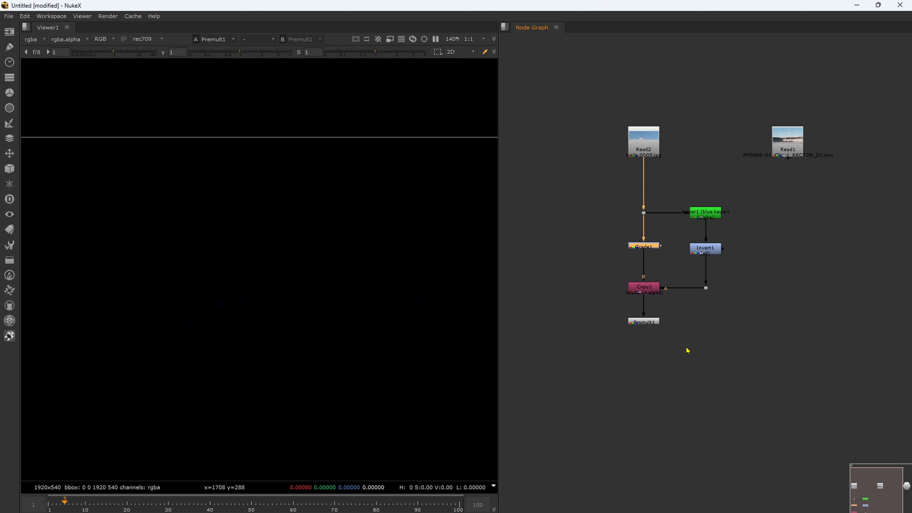
{"action": "left_click", "coordinate": [767, 365]}
{"action": "key", "text": "m"}
{"action": "left_click", "coordinate": [734, 301]}
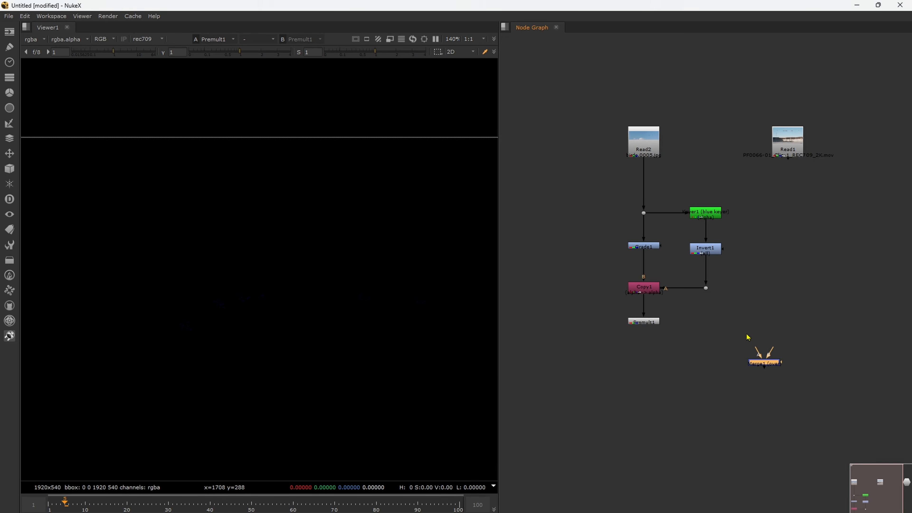
{"action": "left_click_drag", "start_coordinate": [761, 363], "coordinate": [785, 373]}
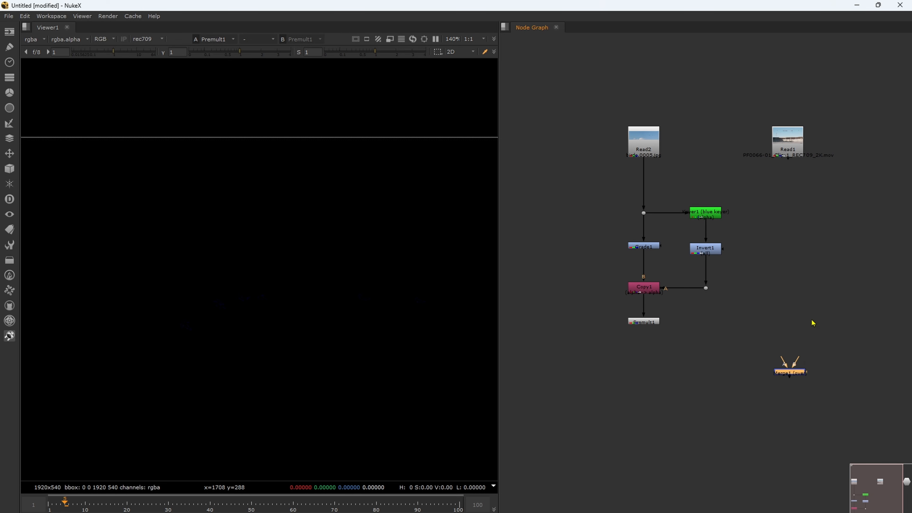
{"action": "middle_click_drag", "start_coordinate": [812, 320], "coordinate": [707, 328]}
{"action": "left_click_drag", "start_coordinate": [732, 389], "coordinate": [646, 124]}
{"action": "key", "text": "y"}
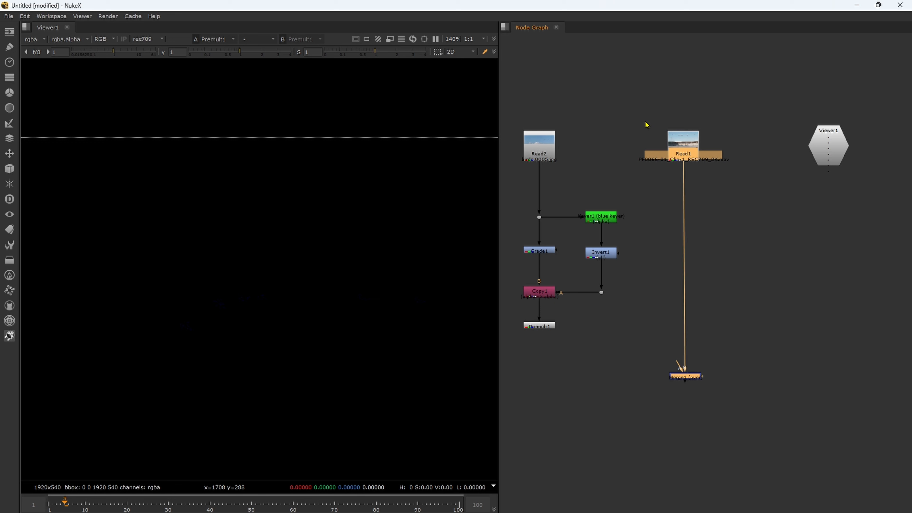
Connect the Merge node's A input to Premult1 and route the connection at a right angle through a dot.
{"action": "left_click_drag", "start_coordinate": [673, 375], "coordinate": [543, 331]}
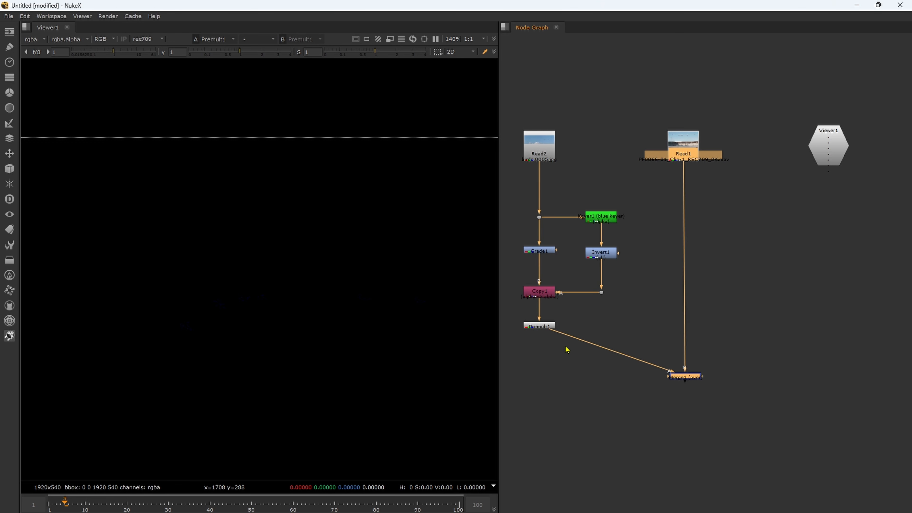
{"action": "left_click_drag", "start_coordinate": [611, 351], "coordinate": [542, 377], "text": "ctrl"}
{"action": "left_click_drag", "start_coordinate": [627, 345], "coordinate": [721, 402]}
Show the Merge1 output in the viewer and inspect the composited birds up close.
{"action": "key", "text": "1"}
{"action": "key", "text": "f"}
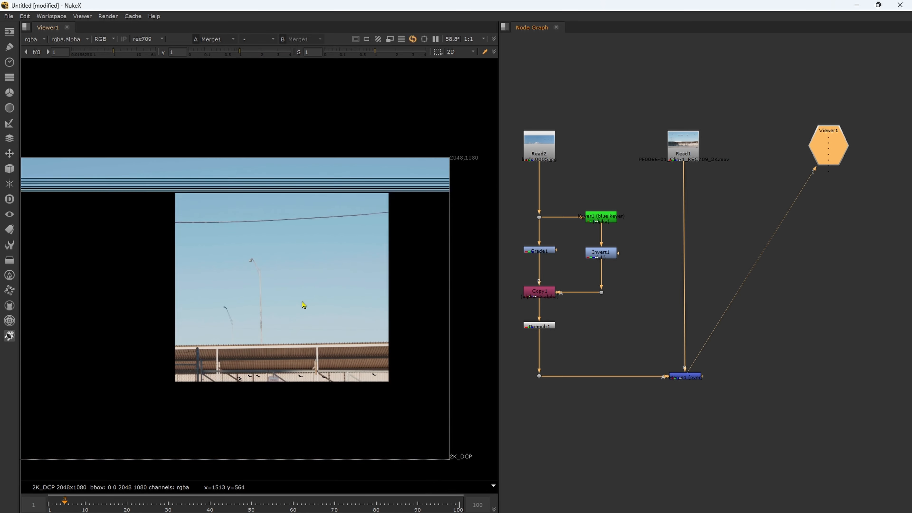
{"action": "scroll", "coordinate": [302, 302], "scroll_direction": "down", "scroll_amount": 5}
{"action": "middle_click_drag", "start_coordinate": [295, 305], "coordinate": [326, 291]}
{"action": "scroll", "coordinate": [315, 329], "scroll_direction": "up", "scroll_amount": 5}
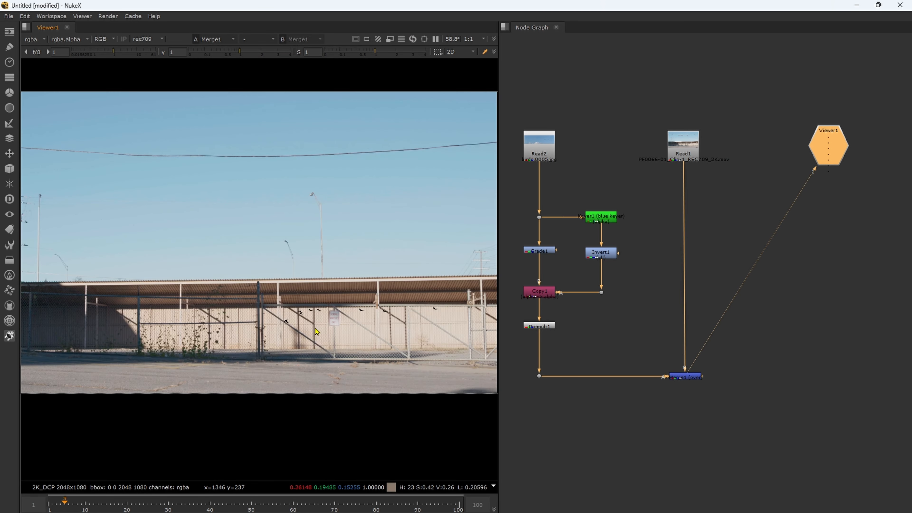
{"action": "scroll", "coordinate": [317, 331], "scroll_direction": "up", "scroll_amount": 6}
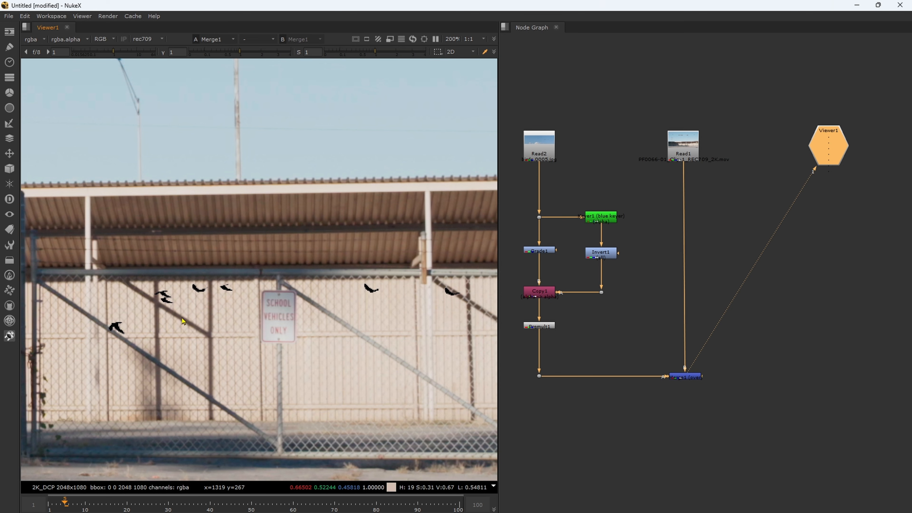
{"action": "scroll", "coordinate": [181, 317], "scroll_direction": "up", "scroll_amount": 3}
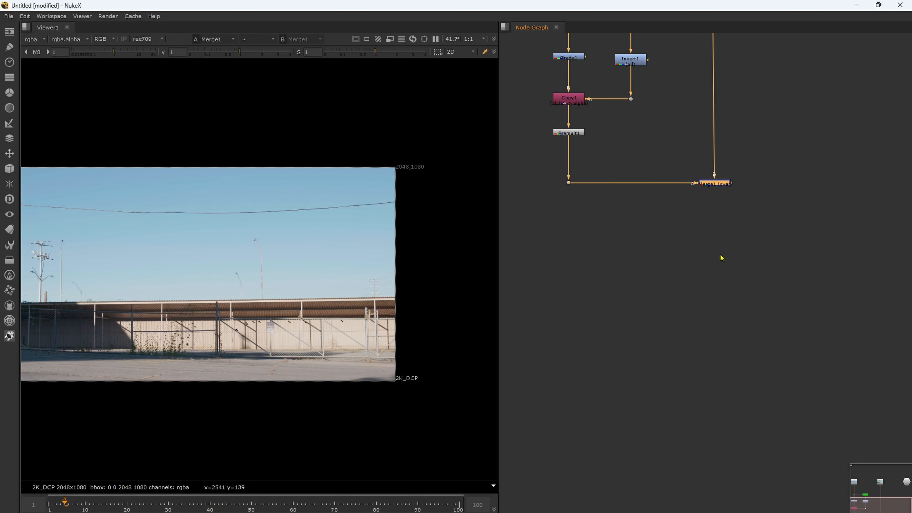
Move Merge1 and its dot farther down to make room below Premult1.
{"action": "left_click_drag", "start_coordinate": [716, 185], "coordinate": [717, 441]}
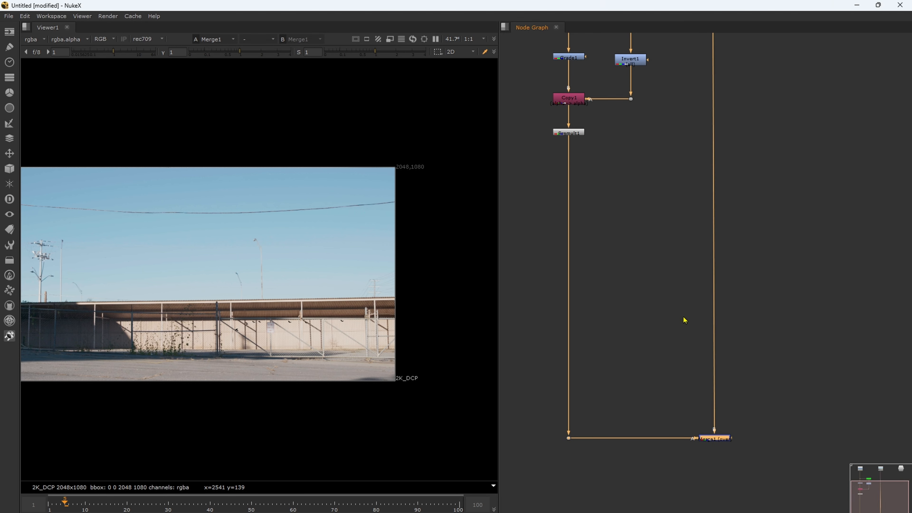
{"action": "scroll", "coordinate": [683, 319], "scroll_direction": "down", "scroll_amount": 15}
{"action": "scroll", "coordinate": [685, 330], "scroll_direction": "up", "scroll_amount": 12}
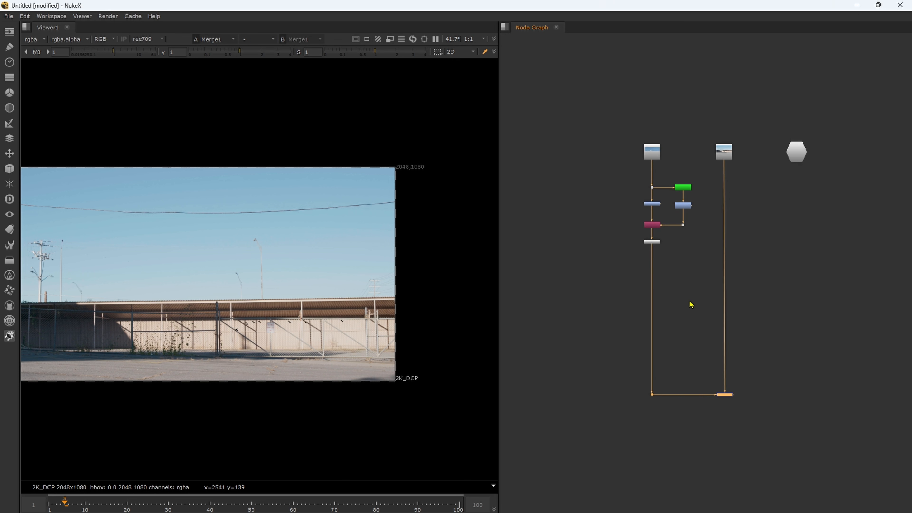
{"action": "middle_click_drag", "start_coordinate": [690, 305], "coordinate": [698, 322]}
{"action": "scroll", "coordinate": [697, 309], "scroll_direction": "up", "scroll_amount": 3}
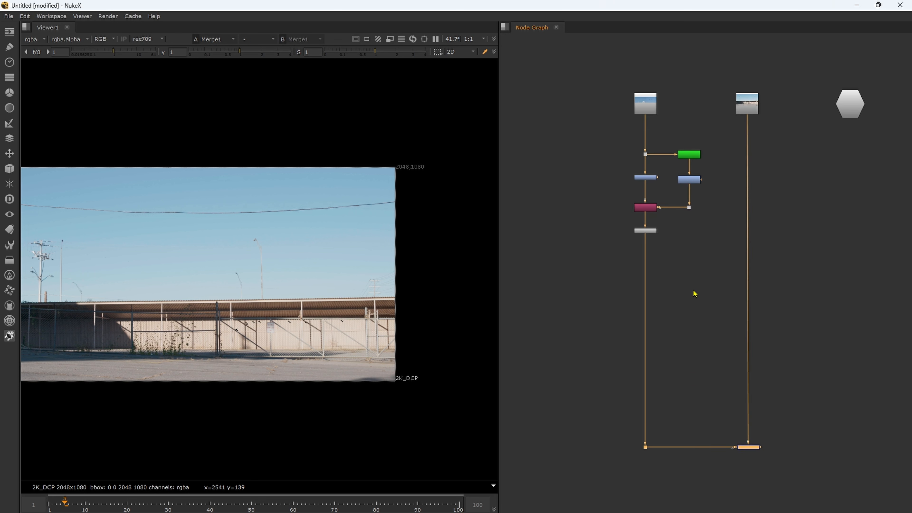
Insert a Transform node directly after Premult1.
{"action": "middle_click_drag", "start_coordinate": [697, 298], "coordinate": [701, 303]}
{"action": "scroll", "coordinate": [699, 299], "scroll_direction": "up", "scroll_amount": 2}
{"action": "middle_click_drag", "start_coordinate": [599, 283], "coordinate": [597, 301]}
{"action": "left_click", "coordinate": [599, 304]}
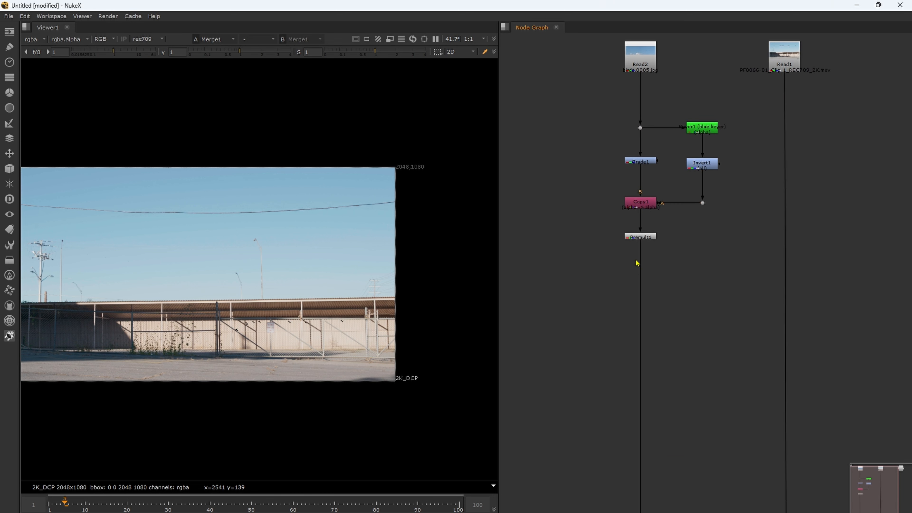
{"action": "left_click", "coordinate": [641, 237]}
{"action": "key", "text": "t"}
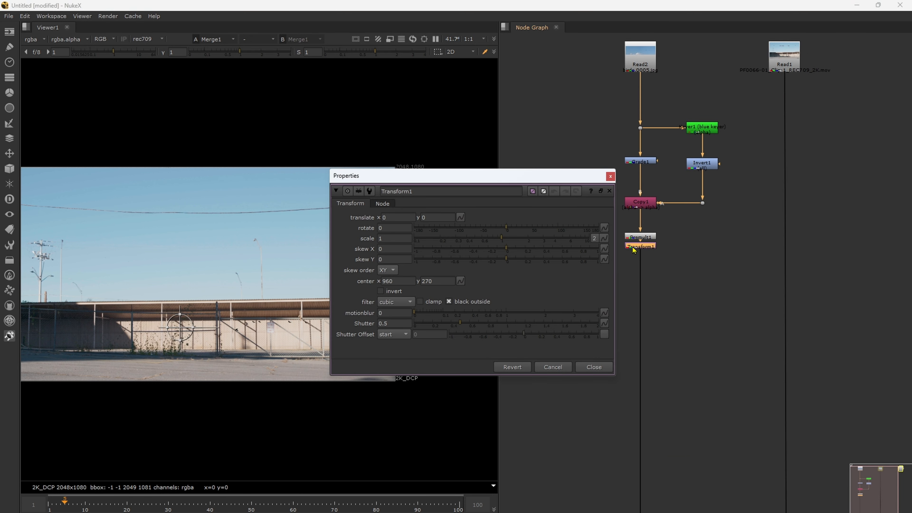
Move the birds up into the sky near the overhead wire, to about x -276, y 564 in Transform1's translate.
{"action": "left_click_drag", "start_coordinate": [535, 176], "coordinate": [720, 121]}
{"action": "left_click_drag", "start_coordinate": [179, 327], "coordinate": [152, 236]}
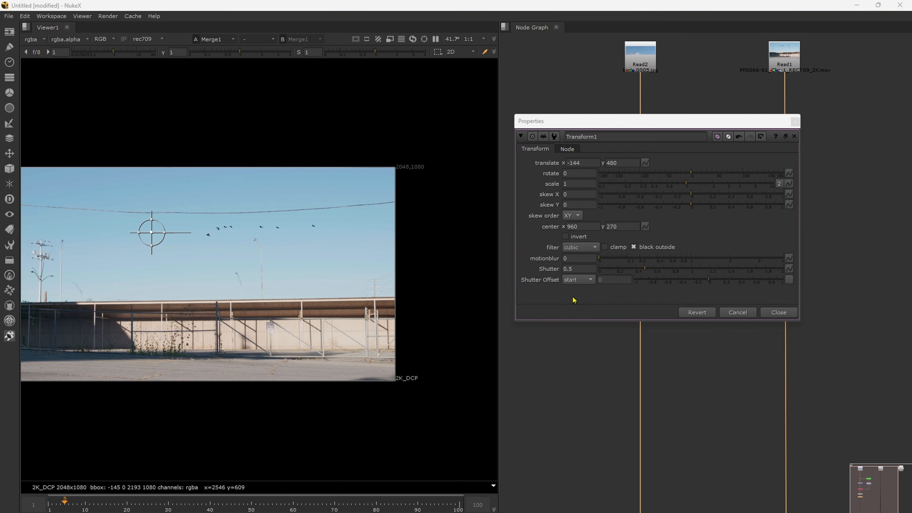
{"action": "scroll", "coordinate": [265, 277], "scroll_direction": "down", "scroll_amount": 3}
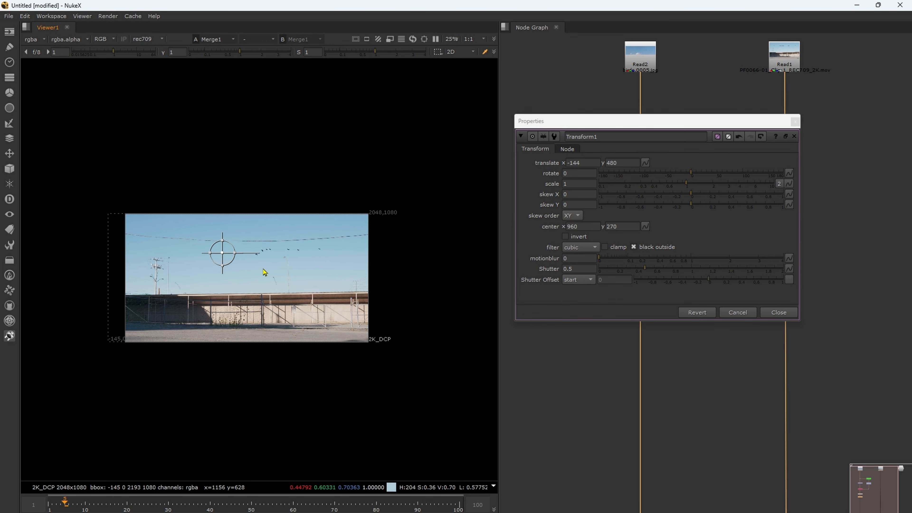
{"action": "scroll", "coordinate": [265, 272], "scroll_direction": "up", "scroll_amount": 3}
{"action": "left_click_drag", "start_coordinate": [209, 247], "coordinate": [182, 231]}
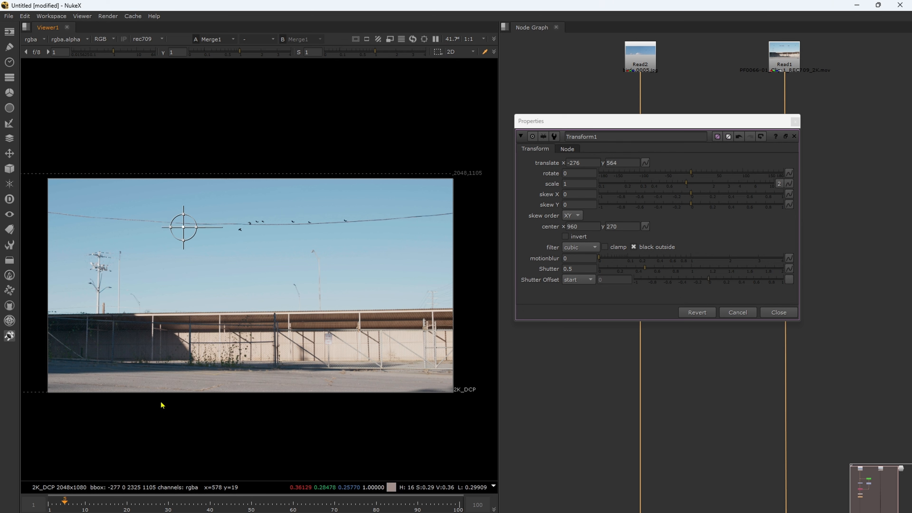
Play the composite from the start and again from frame 10 to check the birds' movement, and close Transform1's properties.
{"action": "key", "text": "l"}
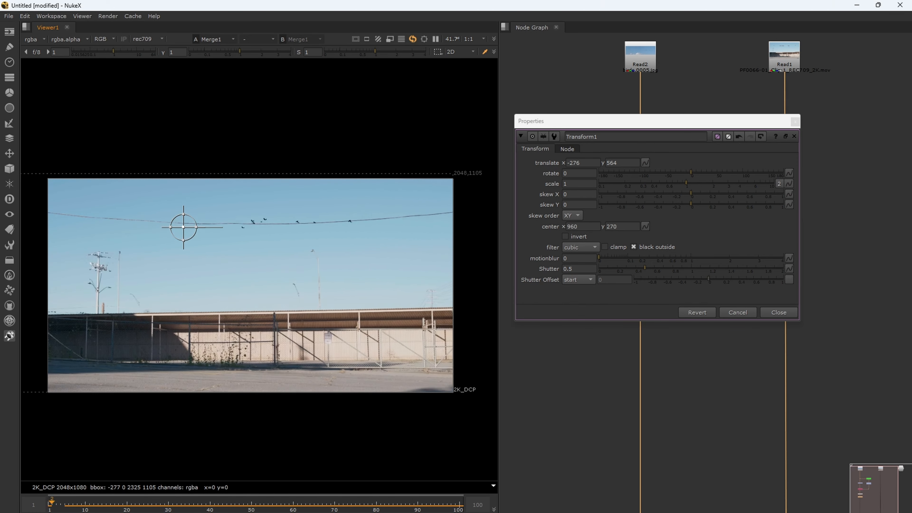
{"action": "left_click_drag", "start_coordinate": [103, 510], "coordinate": [84, 510]}
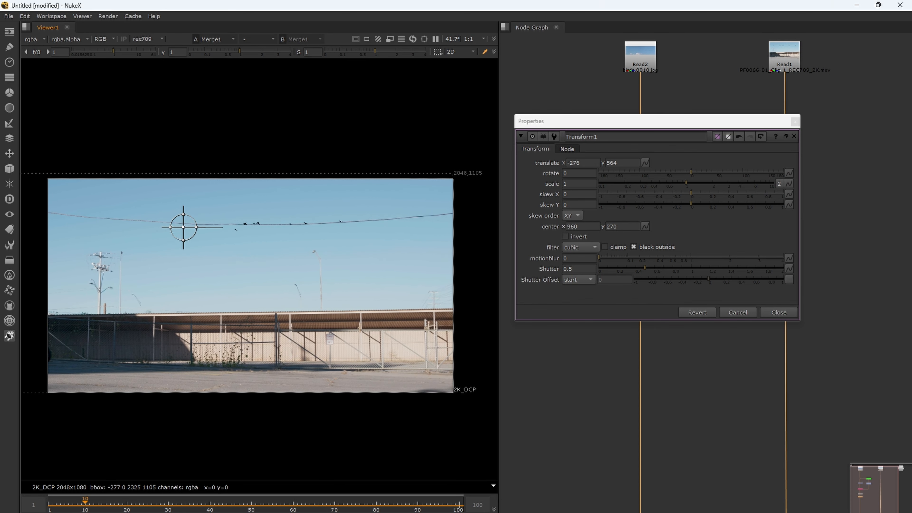
{"action": "key", "text": "l"}
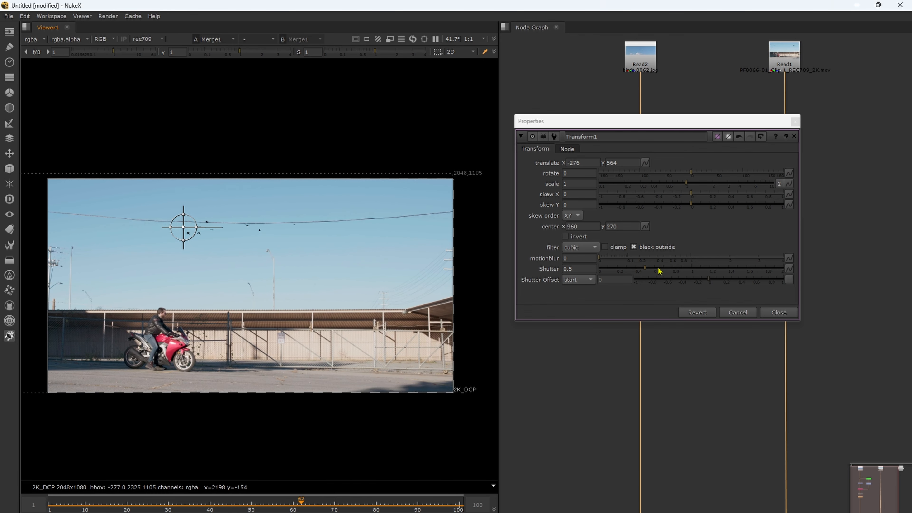
{"action": "left_click", "coordinate": [778, 313]}
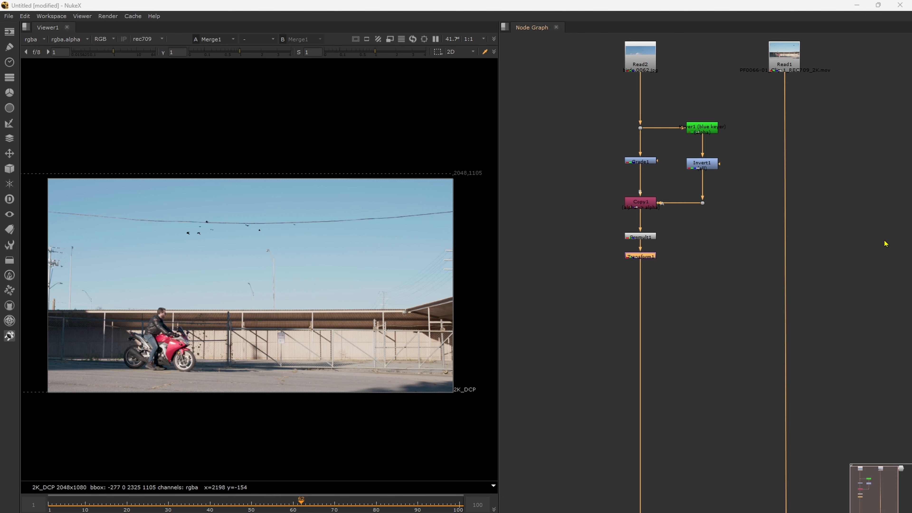
Show the original Read1 motorcycle footage in the viewer.
{"action": "middle_click_drag", "start_coordinate": [837, 162], "coordinate": [713, 299]}
{"action": "left_click", "coordinate": [676, 201]}
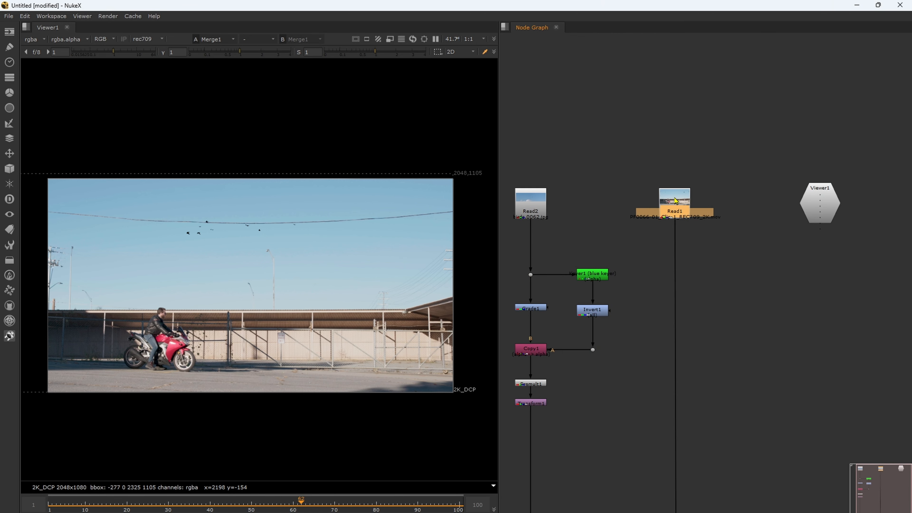
{"action": "key", "text": "1"}
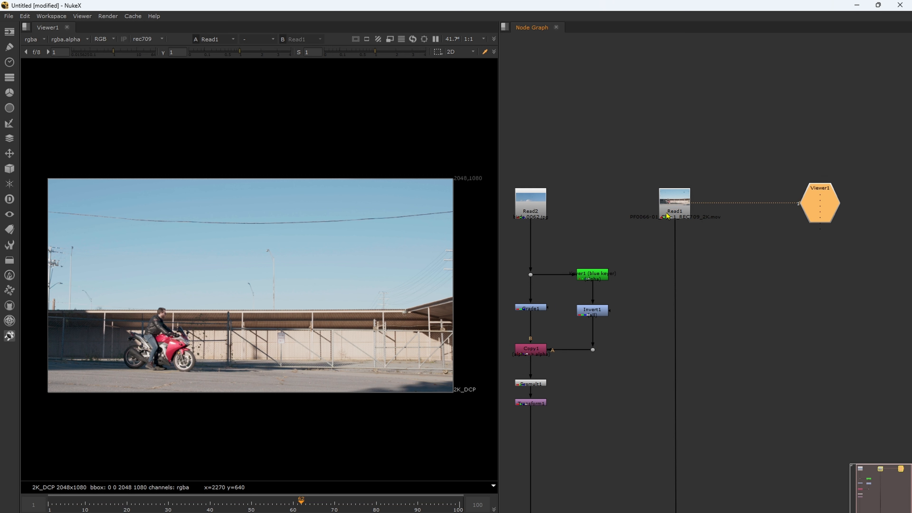
Add a Tracker node to the side of Read1's branch and close its properties.
{"action": "middle_click_drag", "start_coordinate": [688, 245], "coordinate": [739, 310]}
{"action": "left_click", "coordinate": [747, 309]}
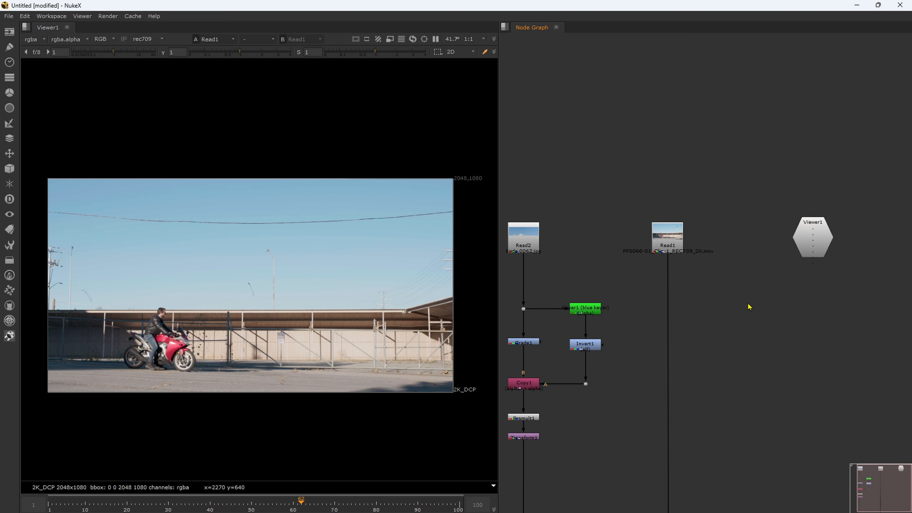
{"action": "key", "text": "Tab"}
{"action": "type", "text": "tra"}
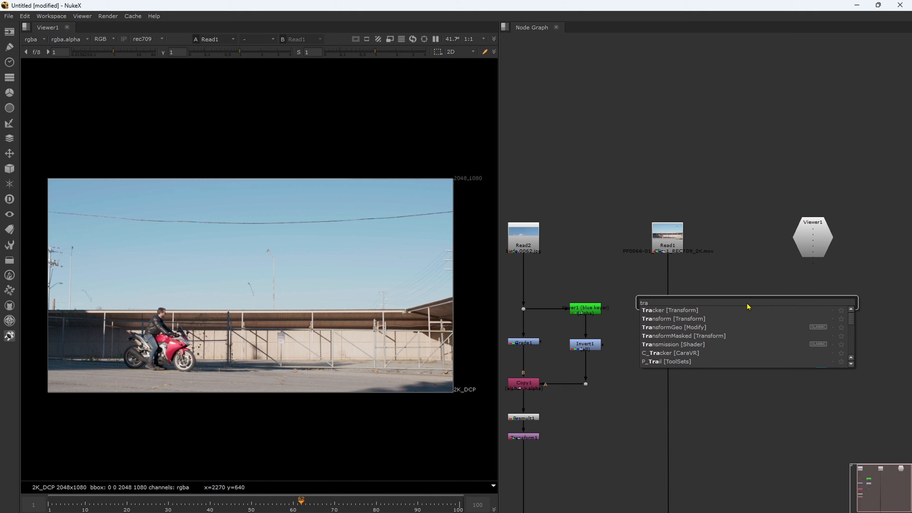
{"action": "key", "text": "Return"}
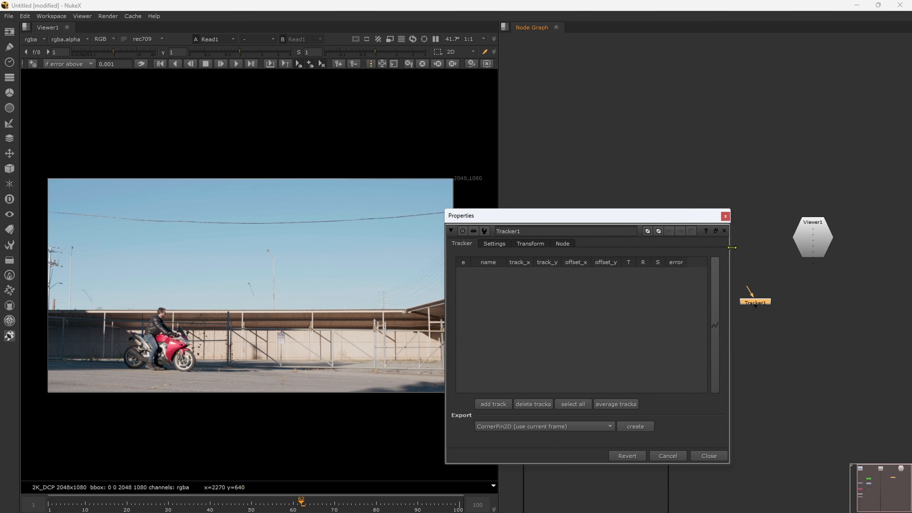
{"action": "left_click", "coordinate": [725, 217]}
{"action": "left_click_drag", "start_coordinate": [754, 303], "coordinate": [748, 336]}
Add a dot below Read1, connect Tracker1's input to it, and bend the connection with a second dot above Tracker1.
{"action": "left_click_drag", "start_coordinate": [668, 397], "coordinate": [667, 292], "text": "ctrl"}
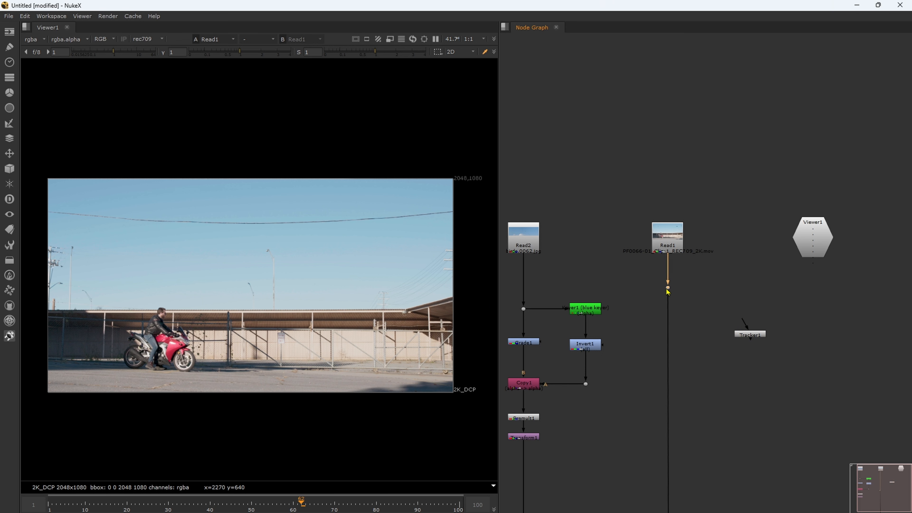
{"action": "left_click_drag", "start_coordinate": [742, 323], "coordinate": [668, 288]}
{"action": "left_click_drag", "start_coordinate": [707, 310], "coordinate": [750, 288], "text": "ctrl"}
{"action": "middle_click_drag", "start_coordinate": [742, 375], "coordinate": [713, 381]}
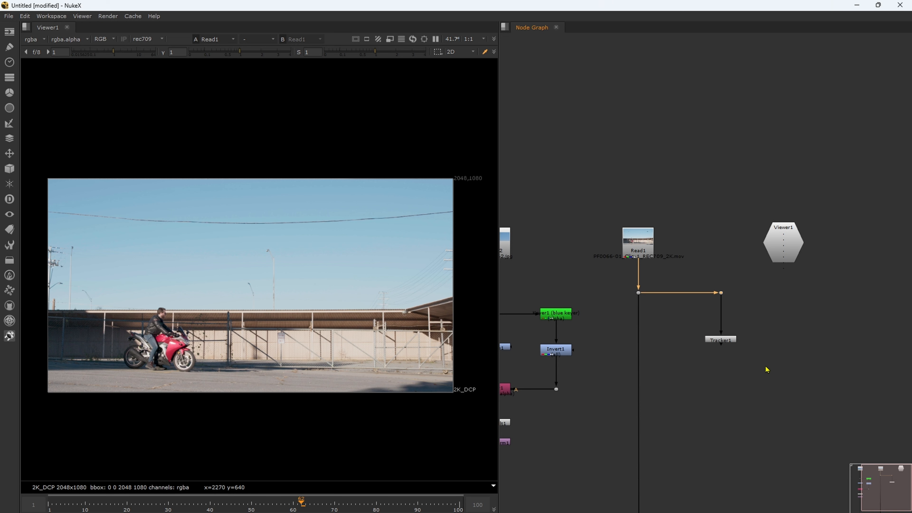
Open Tracker1's properties and move the floating window clear of the viewer.
{"action": "scroll", "coordinate": [747, 351], "scroll_direction": "up", "scroll_amount": 2}
{"action": "double_click", "coordinate": [718, 337]}
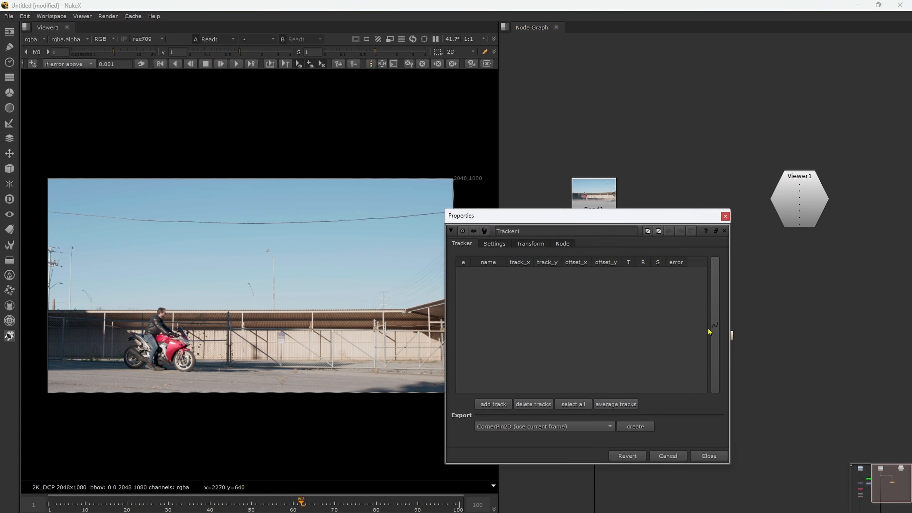
{"action": "left_click_drag", "start_coordinate": [647, 222], "coordinate": [800, 90]}
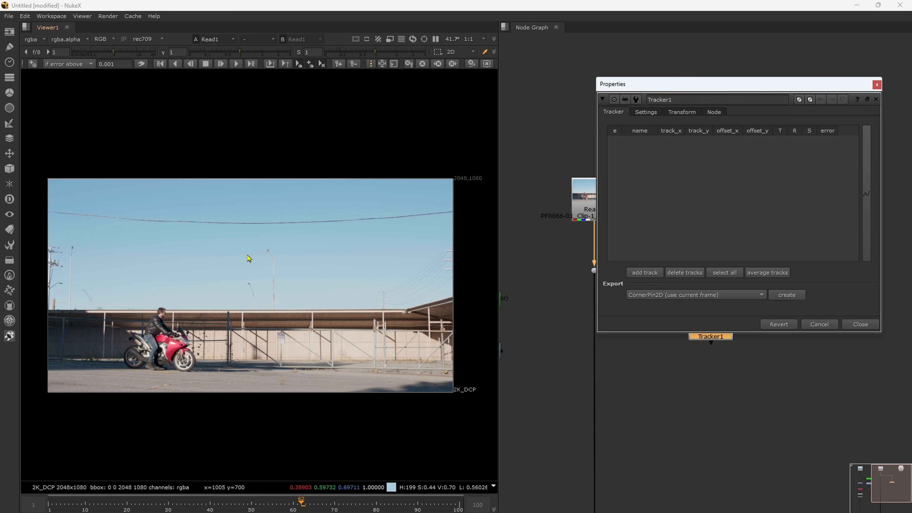
Examine the street lamps, fence and wall in the footage and play it through to look for trackable features.
{"action": "scroll", "coordinate": [269, 263], "scroll_direction": "up", "scroll_amount": 5}
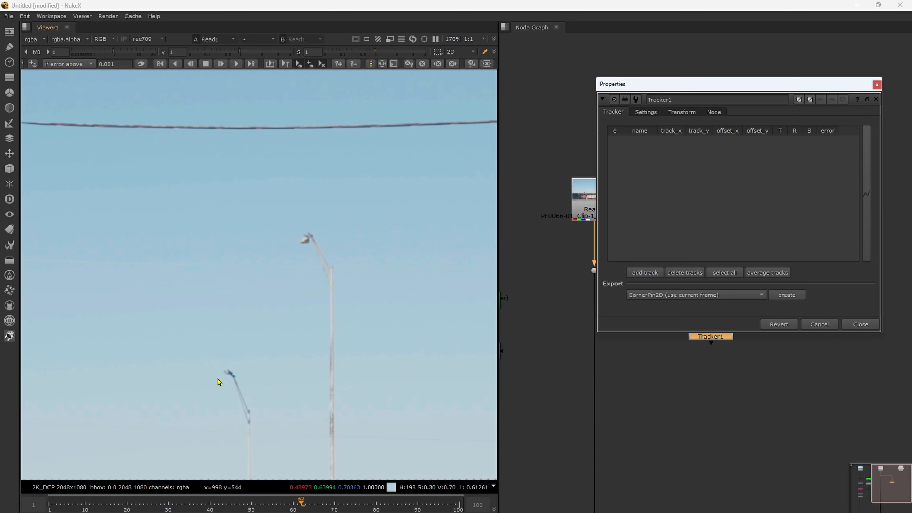
{"action": "scroll", "coordinate": [255, 347], "scroll_direction": "down", "scroll_amount": 5}
{"action": "scroll", "coordinate": [278, 327], "scroll_direction": "up", "scroll_amount": 4}
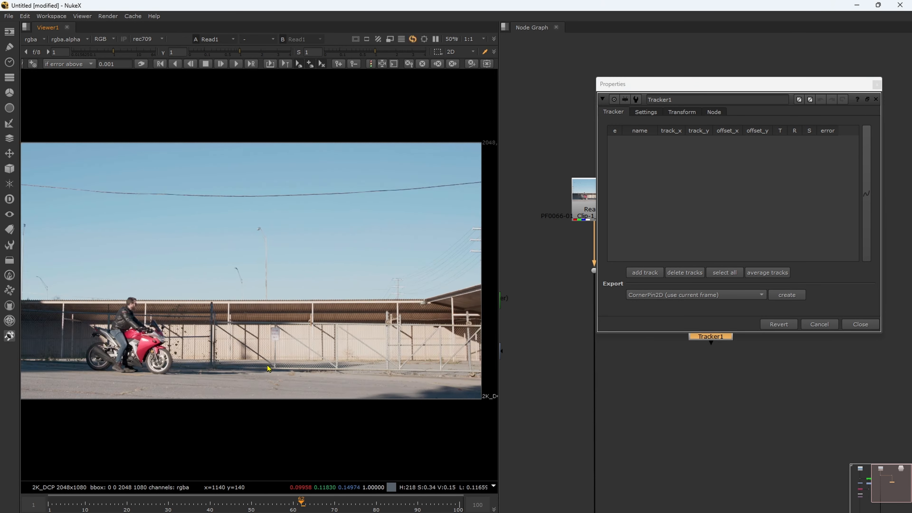
{"action": "scroll", "coordinate": [278, 326], "scroll_direction": "down", "scroll_amount": 3}
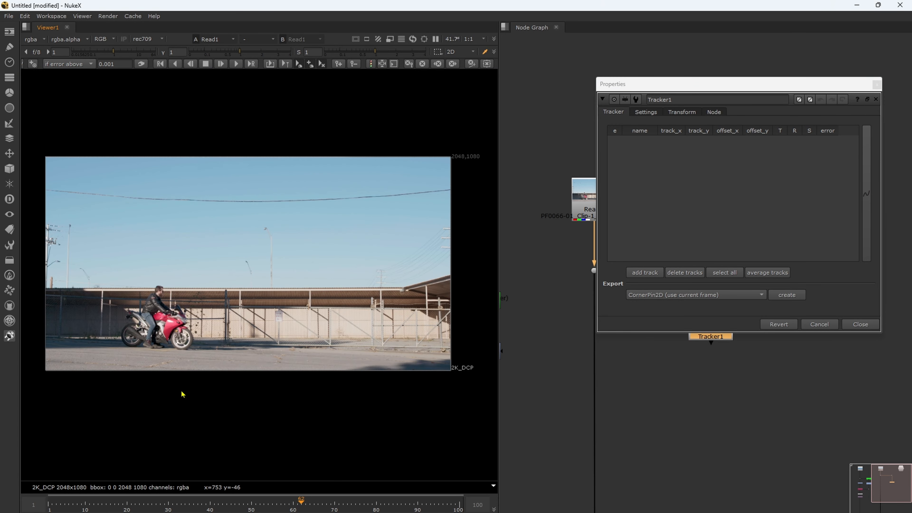
{"action": "left_click_drag", "start_coordinate": [74, 495], "coordinate": [56, 505]}
{"action": "key", "text": "l"}
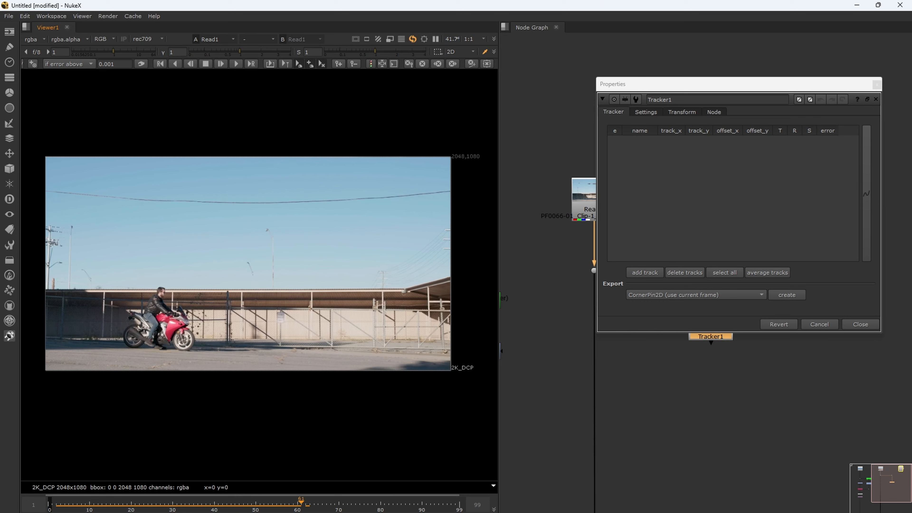
{"action": "key", "text": "k"}
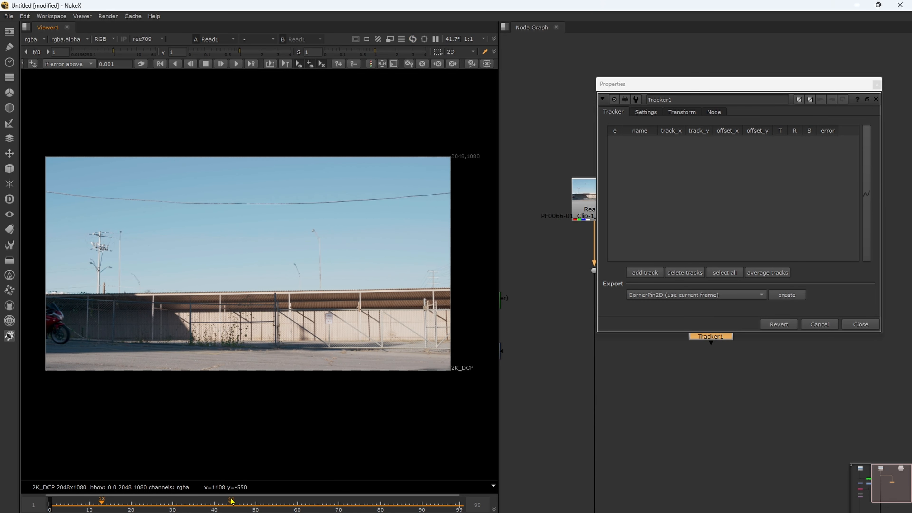
At frame 1, place a track point on the dark joint where the fence's upper rail crosses the white post.
{"action": "left_click", "coordinate": [55, 504]}
{"action": "left_click_drag", "start_coordinate": [56, 504], "coordinate": [52, 504]}
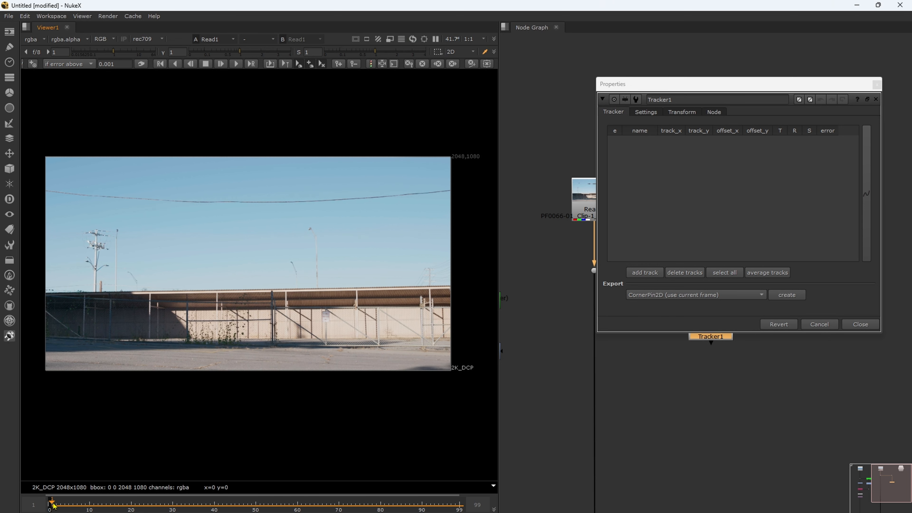
{"action": "scroll", "coordinate": [309, 381], "scroll_direction": "up", "scroll_amount": 4}
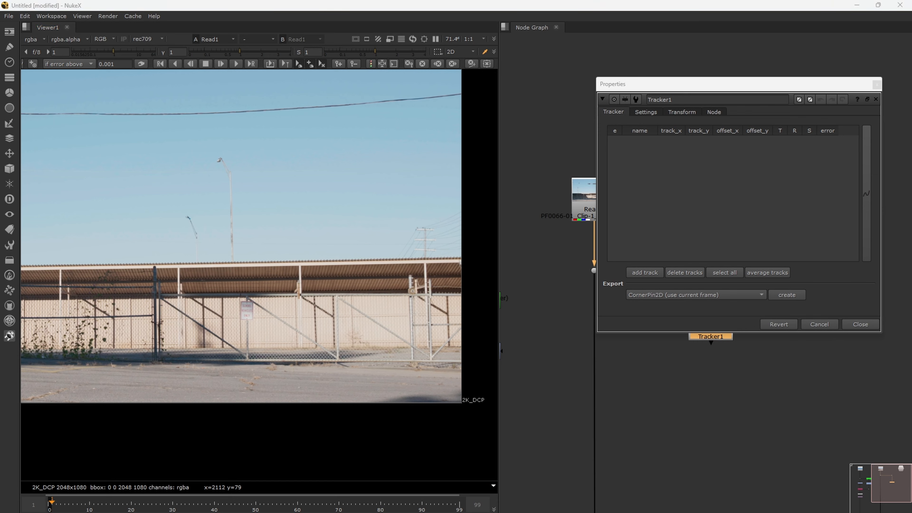
{"action": "middle_click_drag", "start_coordinate": [375, 326], "coordinate": [266, 327]}
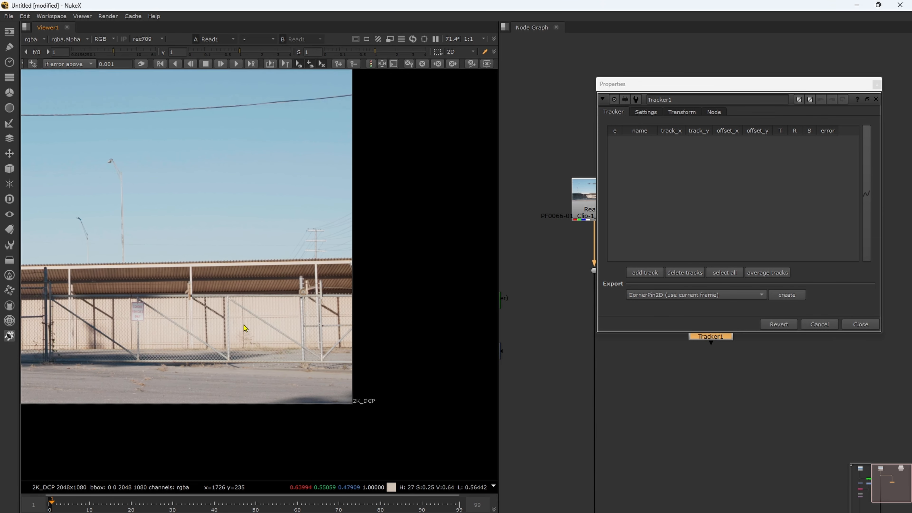
{"action": "scroll", "coordinate": [247, 328], "scroll_direction": "up", "scroll_amount": 1}
{"action": "scroll", "coordinate": [202, 314], "scroll_direction": "up", "scroll_amount": 3}
{"action": "scroll", "coordinate": [202, 314], "scroll_direction": "up", "scroll_amount": 8}
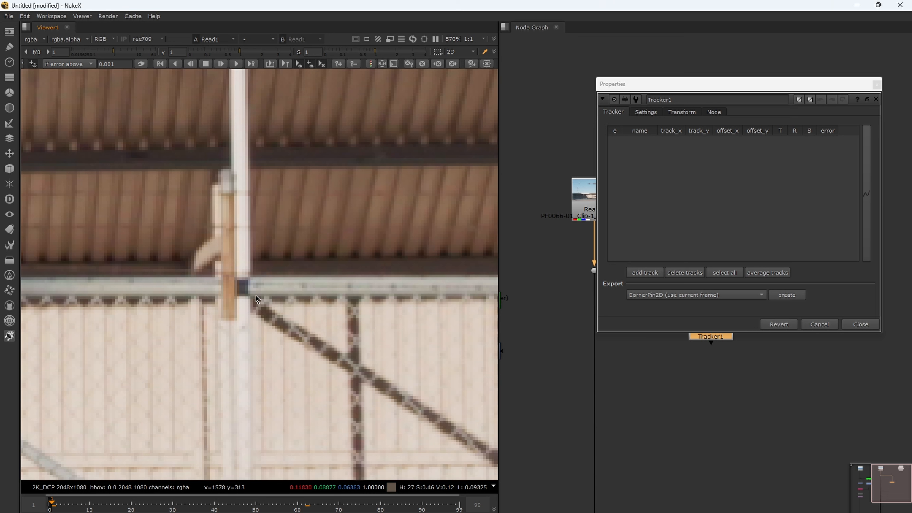
{"action": "left_click", "coordinate": [243, 288]}
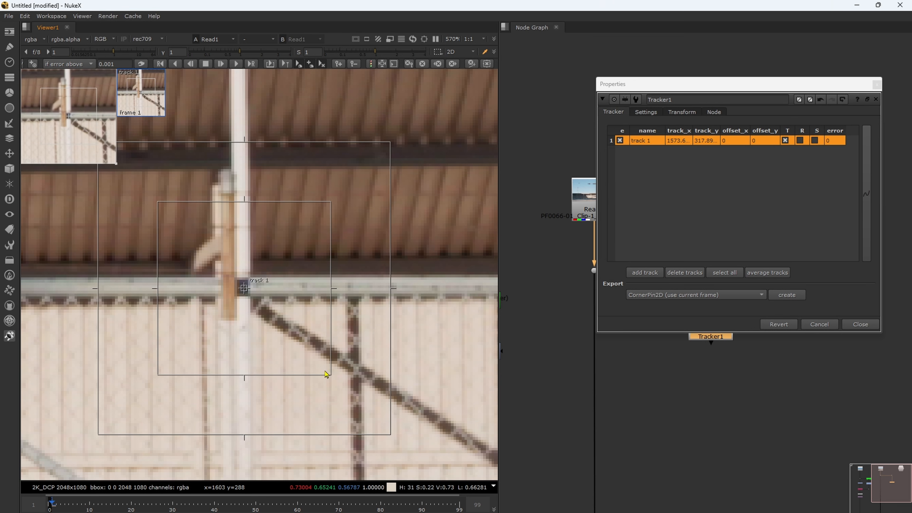
Shrink track 1's pattern and search boxes around the joint and track it forward from frame 1 to 100.
{"action": "left_click_drag", "start_coordinate": [327, 374], "coordinate": [258, 306]}
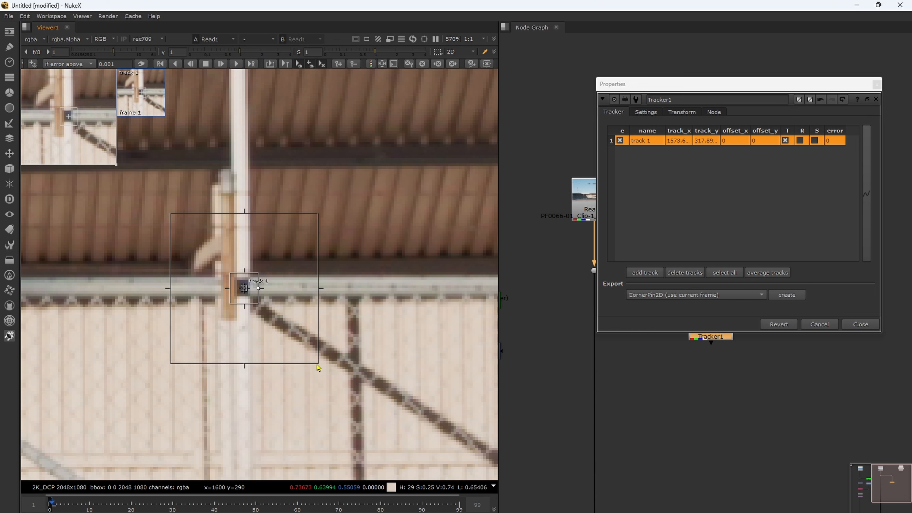
{"action": "mouse_move", "coordinate": [317, 365]}
{"action": "left_mouse_down"}
{"action": "mouse_move", "coordinate": [326, 379]}
{"action": "mouse_move", "coordinate": [310, 361]}
{"action": "left_mouse_up"}
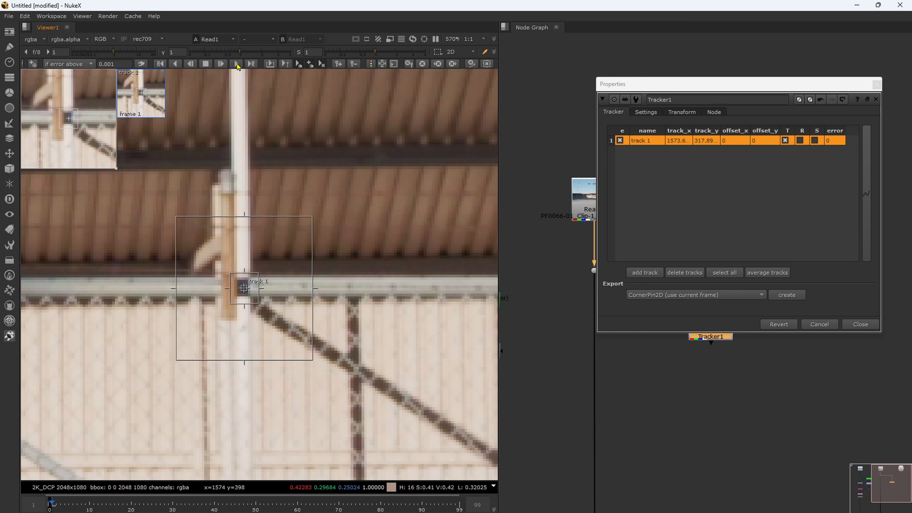
{"action": "left_click", "coordinate": [251, 64]}
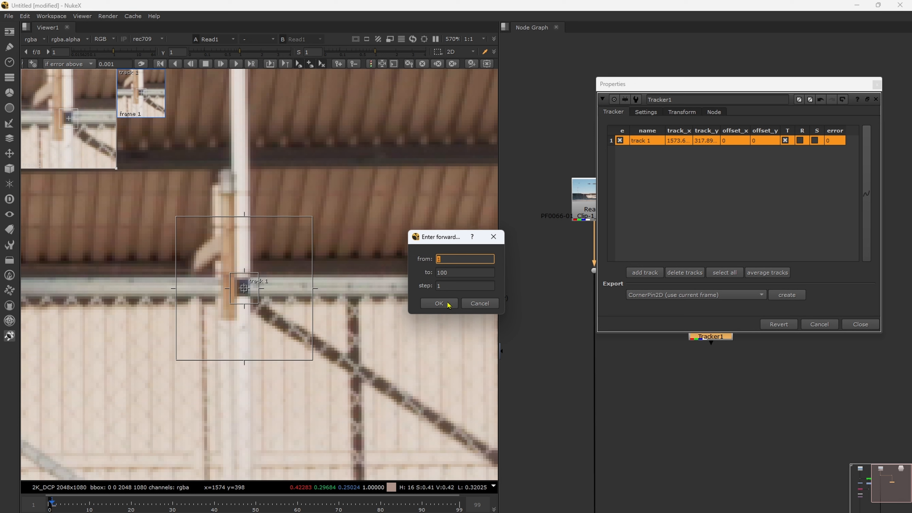
{"action": "left_click", "coordinate": [440, 303]}
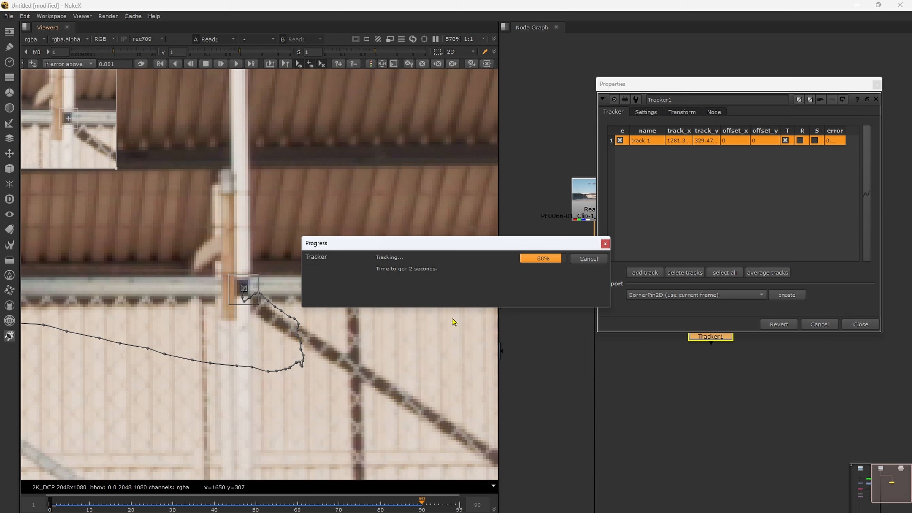
Return near the start of the clip and colour track 1's path by tracking error to inspect it.
{"action": "scroll", "coordinate": [255, 341], "scroll_direction": "down", "scroll_amount": 6}
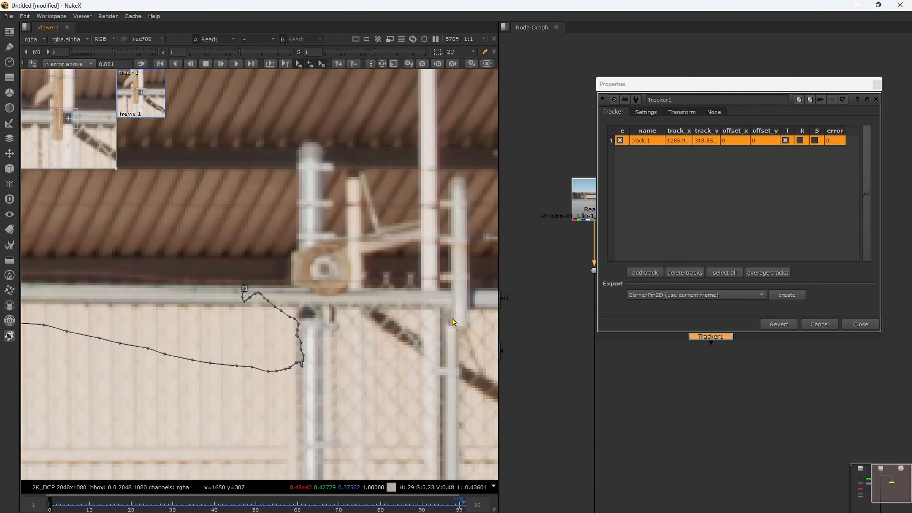
{"action": "middle_click_drag", "start_coordinate": [253, 338], "coordinate": [263, 347]}
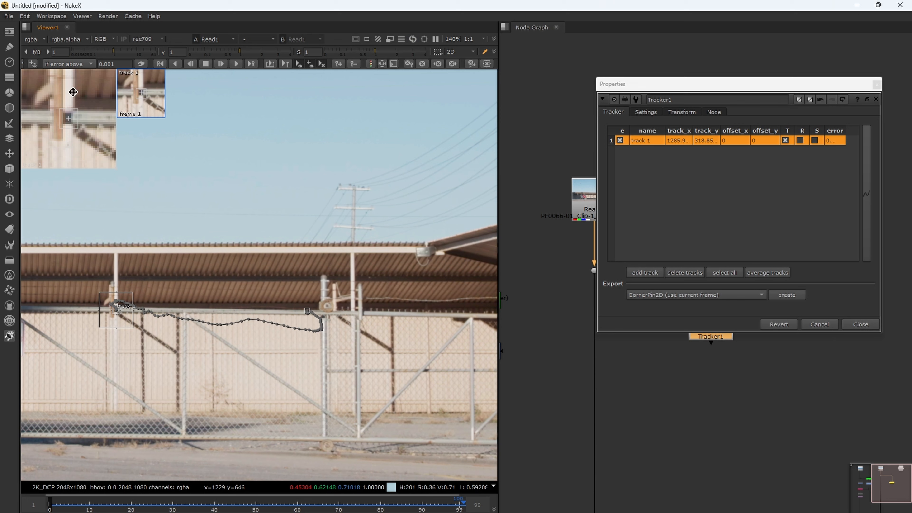
{"action": "mouse_move", "coordinate": [69, 504]}
{"action": "left_mouse_down"}
{"action": "mouse_move", "coordinate": [172, 509]}
{"action": "mouse_move", "coordinate": [56, 511]}
{"action": "left_mouse_up"}
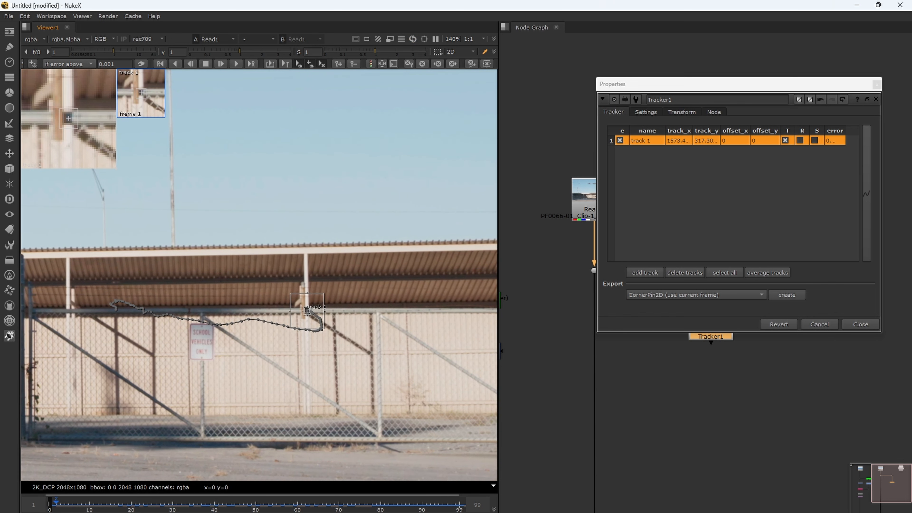
{"action": "left_click", "coordinate": [370, 63]}
{"action": "middle_click_drag", "start_coordinate": [262, 342], "coordinate": [292, 342]}
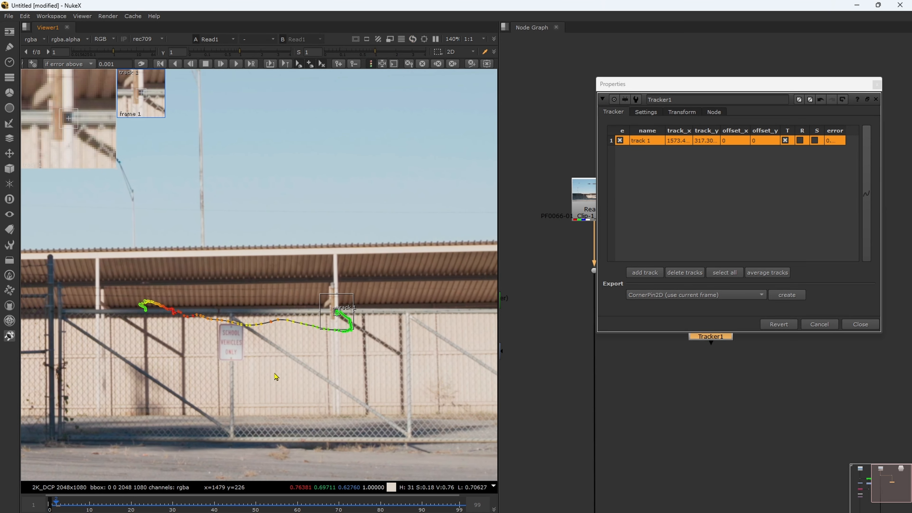
{"action": "scroll", "coordinate": [277, 376], "scroll_direction": "up", "scroll_amount": 2}
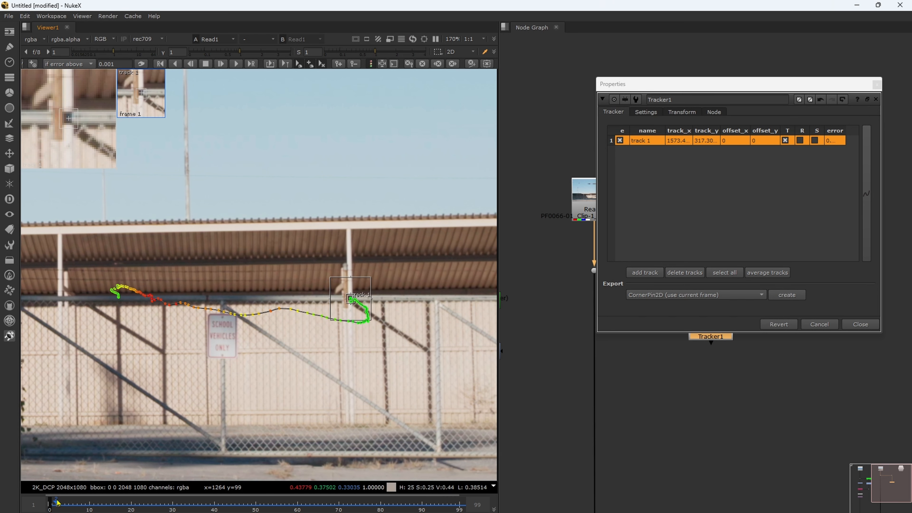
Re-track track 1 forward from about frame 35 to the end of the clip.
{"action": "left_click_drag", "start_coordinate": [58, 502], "coordinate": [193, 502]}
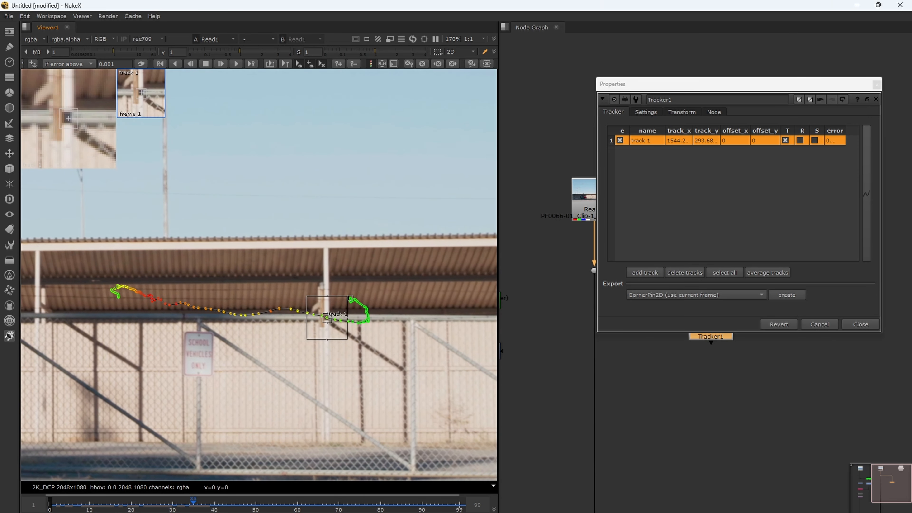
{"action": "left_click", "coordinate": [252, 65]}
{"action": "left_click", "coordinate": [440, 303]}
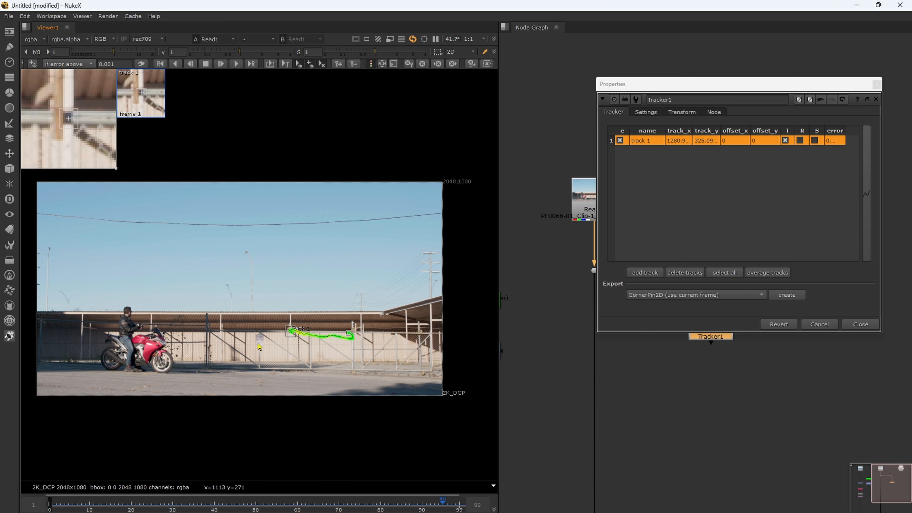
At frame 0, add a second track point on the word ONLY of the fence sign and fit its pattern box to the word.
{"action": "scroll", "coordinate": [259, 347], "scroll_direction": "up", "scroll_amount": 5}
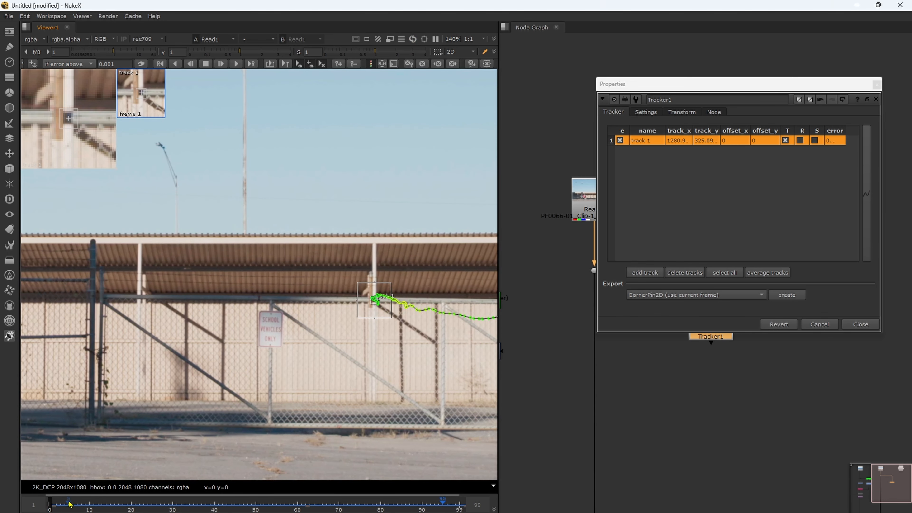
{"action": "left_click_drag", "start_coordinate": [70, 504], "coordinate": [50, 506]}
{"action": "middle_click_drag", "start_coordinate": [342, 380], "coordinate": [208, 373]}
{"action": "middle_click_drag", "start_coordinate": [320, 377], "coordinate": [268, 387]}
{"action": "scroll", "coordinate": [269, 386], "scroll_direction": "up", "scroll_amount": 6}
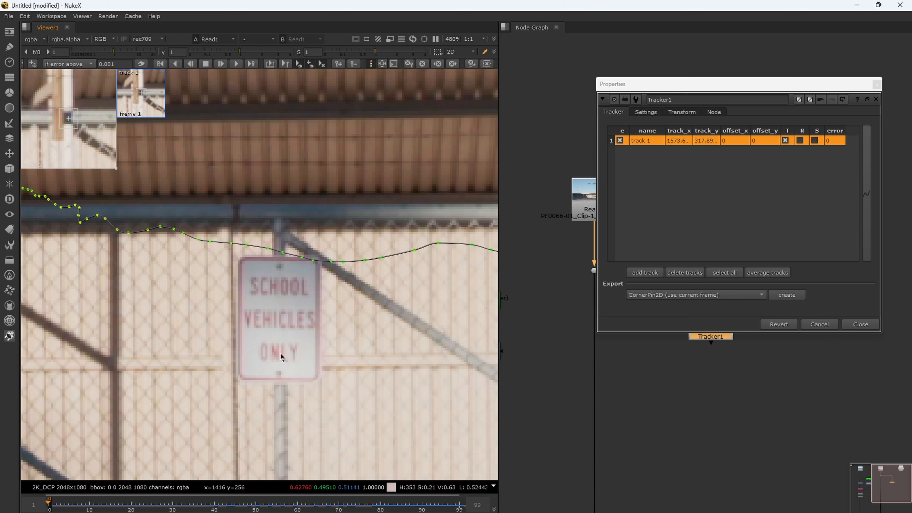
{"action": "left_click", "coordinate": [272, 354], "text": "ctrl+alt"}
{"action": "left_click_drag", "start_coordinate": [341, 427], "coordinate": [291, 365]}
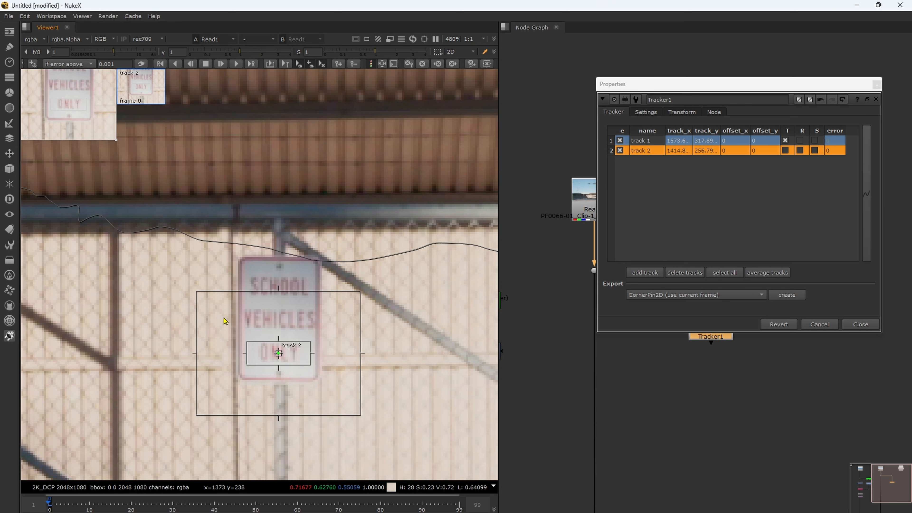
Track track 2 forward from frame 0 to 100 and inspect its path colours.
{"action": "left_click", "coordinate": [251, 63]}
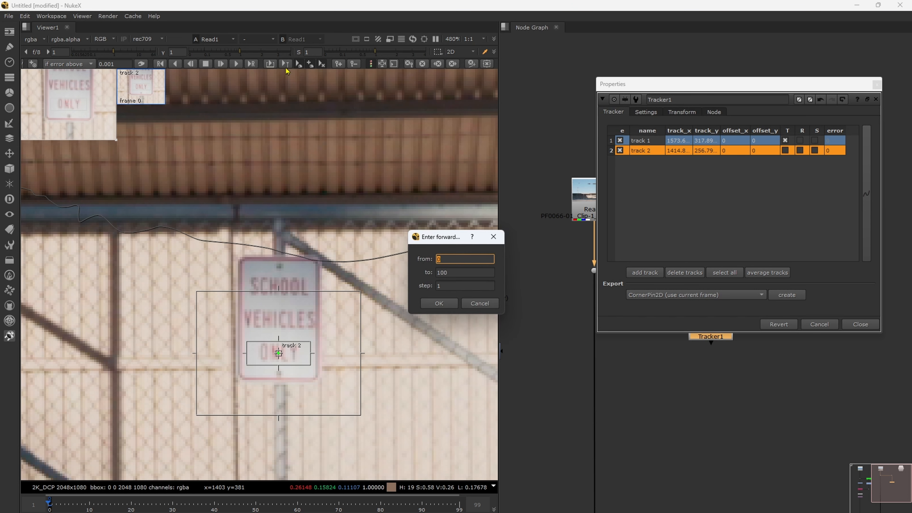
{"action": "left_click", "coordinate": [438, 303]}
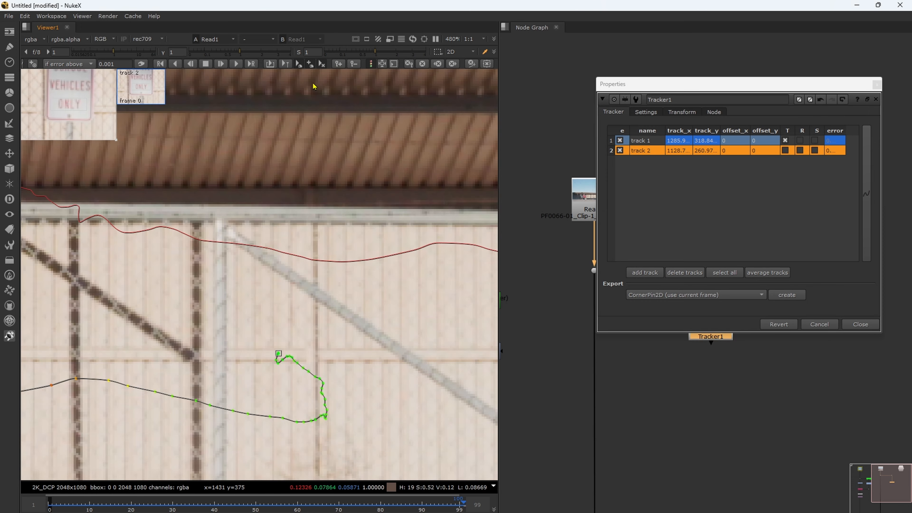
{"action": "scroll", "coordinate": [315, 270], "scroll_direction": "down", "scroll_amount": 4}
{"action": "middle_click_drag", "start_coordinate": [287, 304], "coordinate": [336, 351]}
{"action": "scroll", "coordinate": [335, 355], "scroll_direction": "up", "scroll_amount": 3}
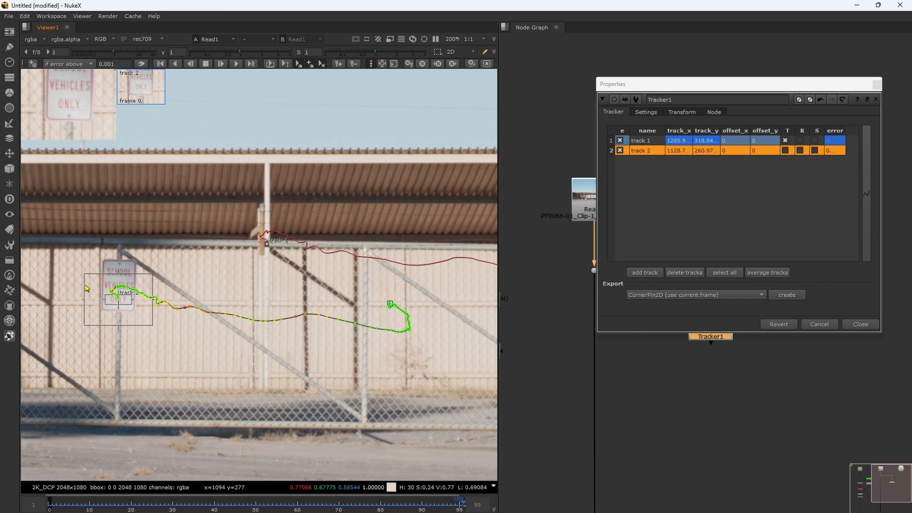
Re-track track 2 forward from about frame 37 to the end of the clip.
{"action": "left_click_drag", "start_coordinate": [266, 502], "coordinate": [202, 502]}
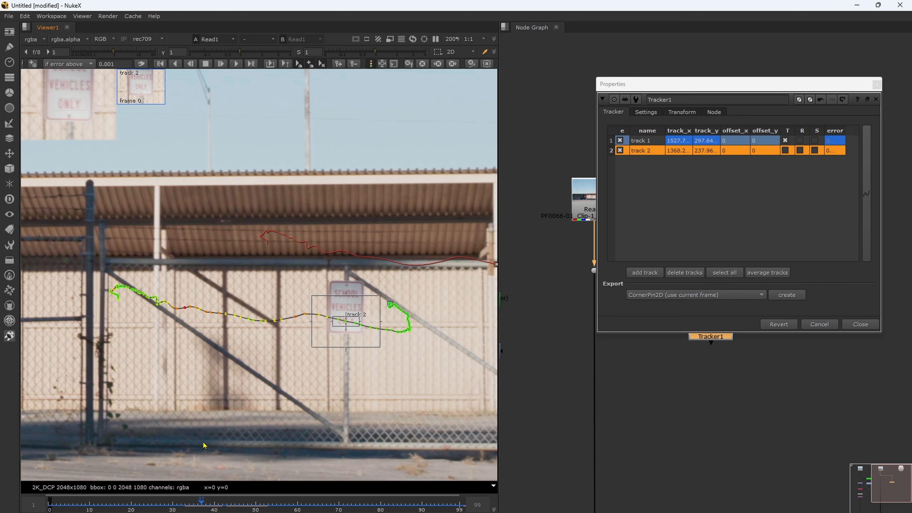
{"action": "left_click", "coordinate": [251, 64]}
{"action": "left_click", "coordinate": [439, 304]}
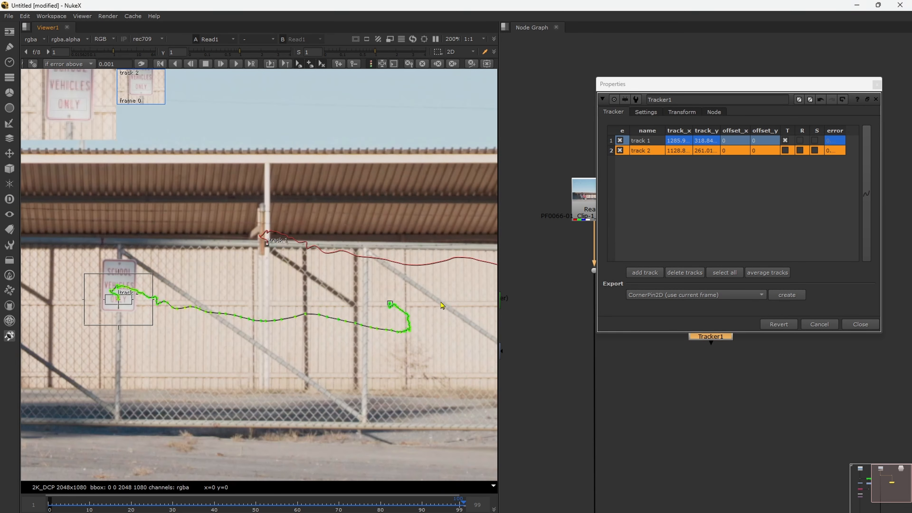
Fit the whole image in the viewer and move Tracker1's properties window so the Tracker1 node is clear of it.
{"action": "scroll", "coordinate": [333, 354], "scroll_direction": "down", "scroll_amount": 6}
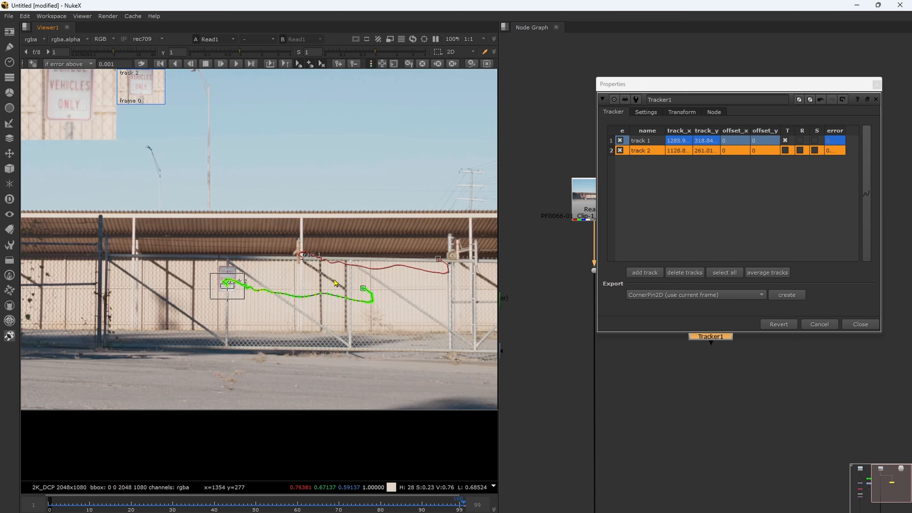
{"action": "middle_click_drag", "start_coordinate": [333, 354], "coordinate": [314, 371]}
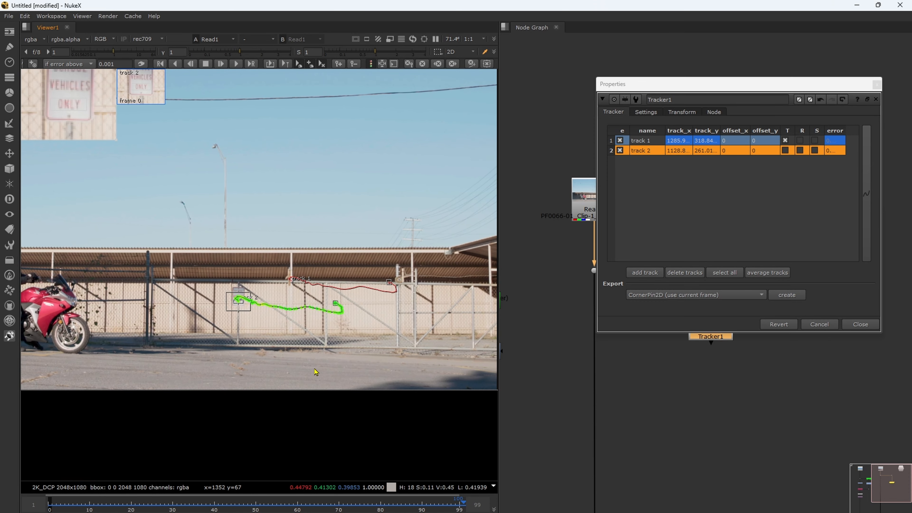
{"action": "key", "text": "f"}
{"action": "key", "text": "h"}
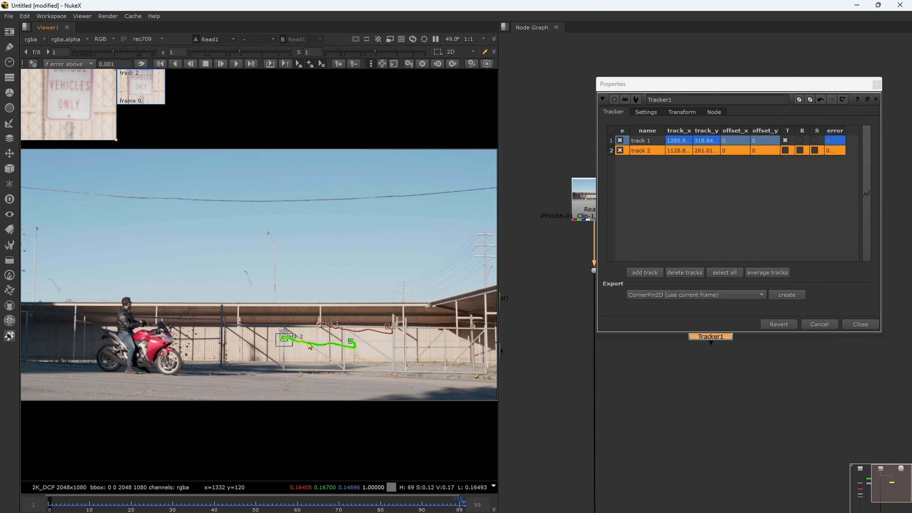
{"action": "left_click_drag", "start_coordinate": [718, 89], "coordinate": [748, 59]}
{"action": "middle_click_drag", "start_coordinate": [673, 359], "coordinate": [630, 438]}
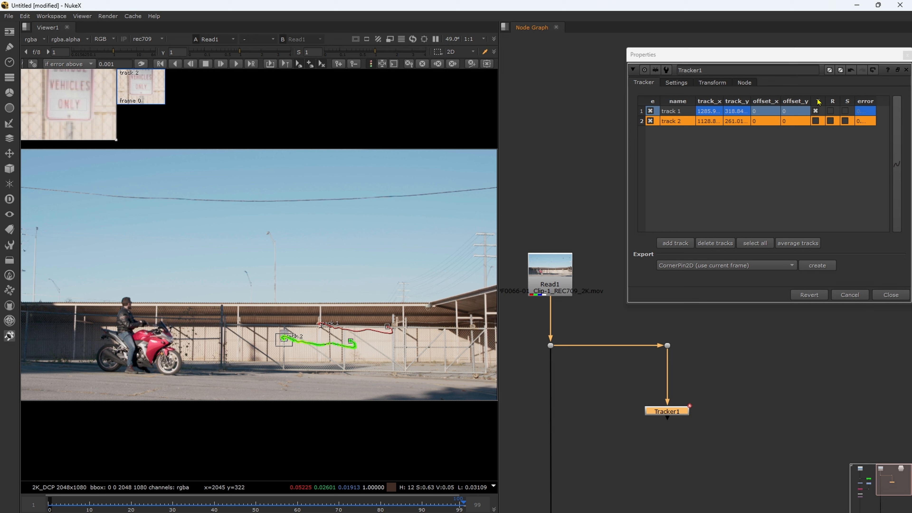
Enable translation for track 2 and rotation for both track 1 and track 2 in Tracker1.
{"action": "left_click", "coordinate": [815, 122]}
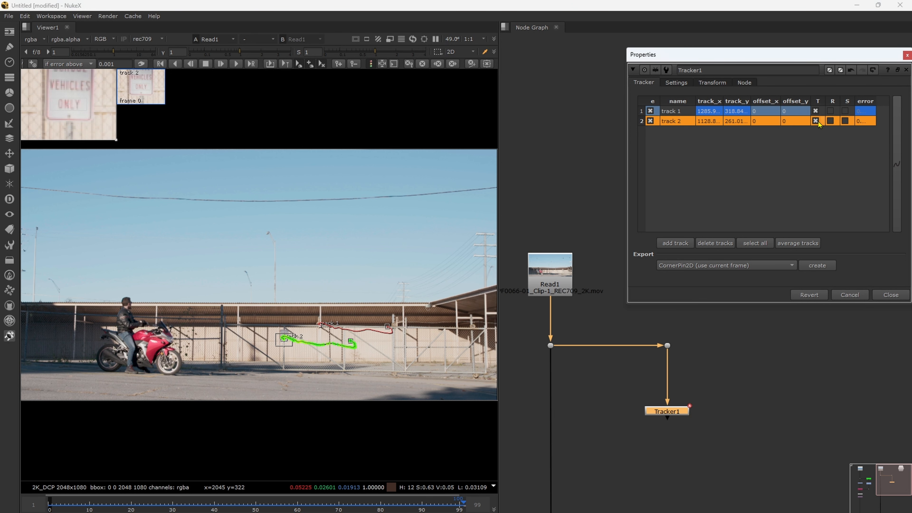
{"action": "left_click", "coordinate": [831, 111]}
{"action": "left_click", "coordinate": [831, 121]}
Export a Transform (match-move) node from Tracker1 and close the tracker's properties.
{"action": "left_click", "coordinate": [719, 265]}
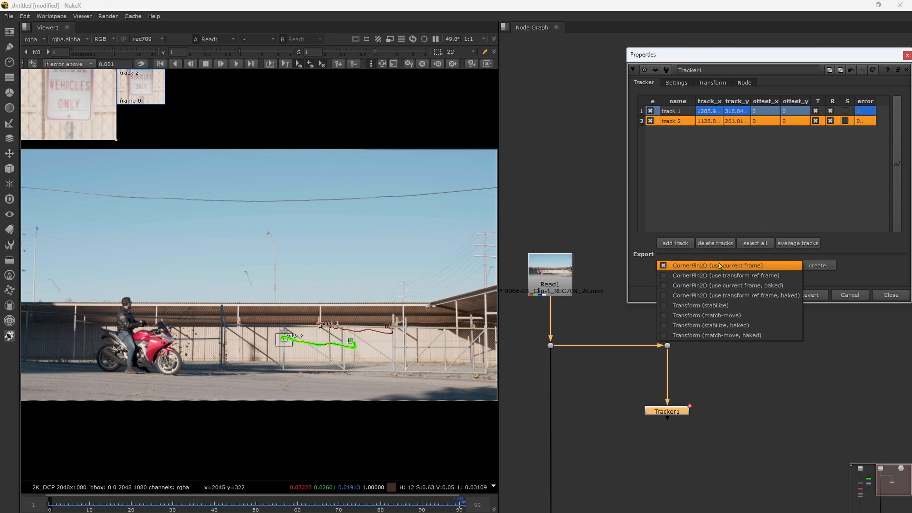
{"action": "left_click", "coordinate": [731, 316]}
{"action": "left_click", "coordinate": [817, 266]}
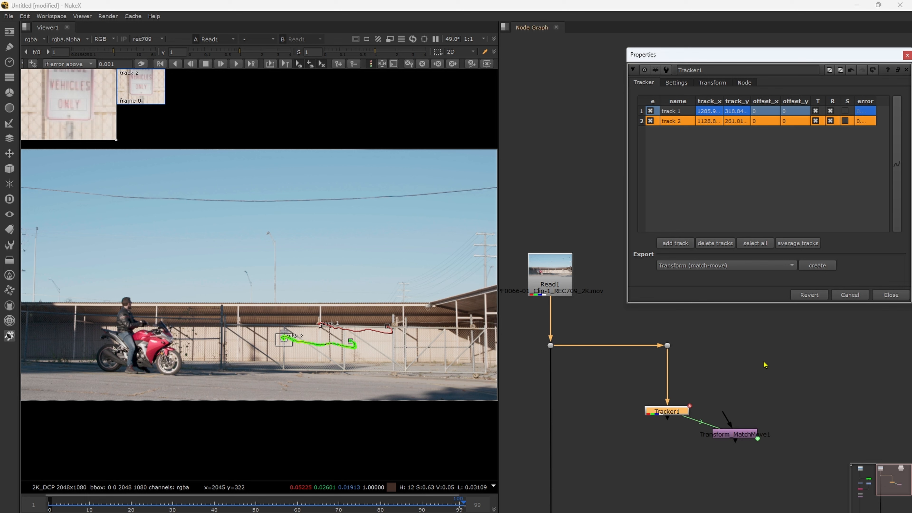
{"action": "middle_click_drag", "start_coordinate": [745, 408], "coordinate": [761, 370]}
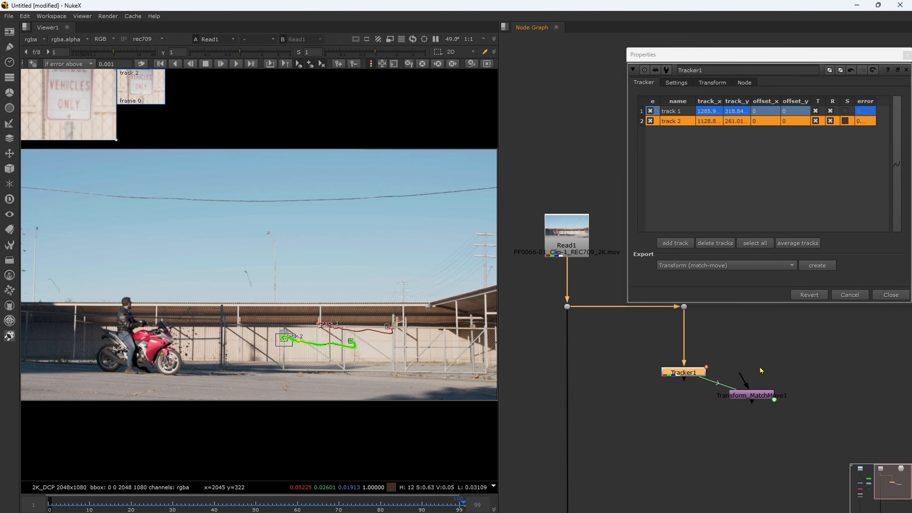
{"action": "left_click", "coordinate": [891, 295]}
Insert the exported match-move transform into the birds branch, between Transform1 and the dot leading into the merge.
{"action": "scroll", "coordinate": [820, 330], "scroll_direction": "down", "scroll_amount": 5}
{"action": "middle_click_drag", "start_coordinate": [810, 242], "coordinate": [812, 238]}
{"action": "middle_click_drag", "start_coordinate": [793, 348], "coordinate": [790, 320]}
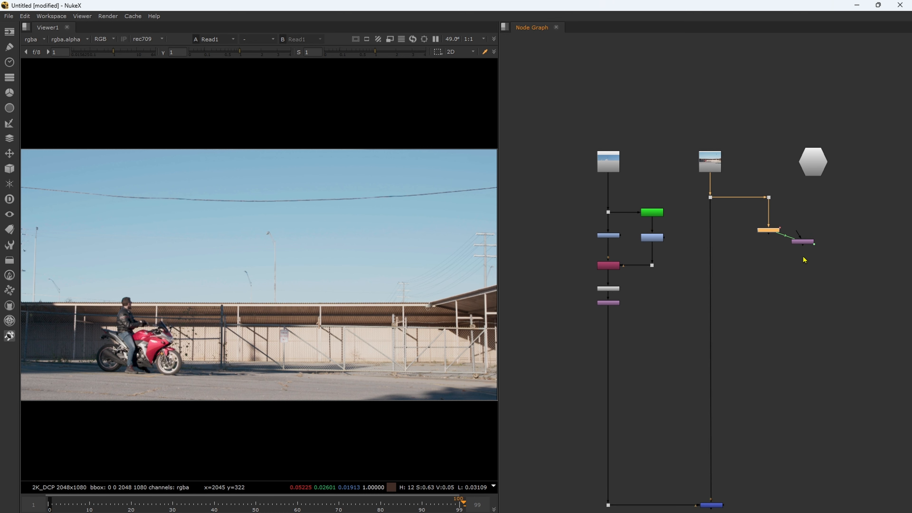
{"action": "left_click_drag", "start_coordinate": [802, 241], "coordinate": [783, 263]}
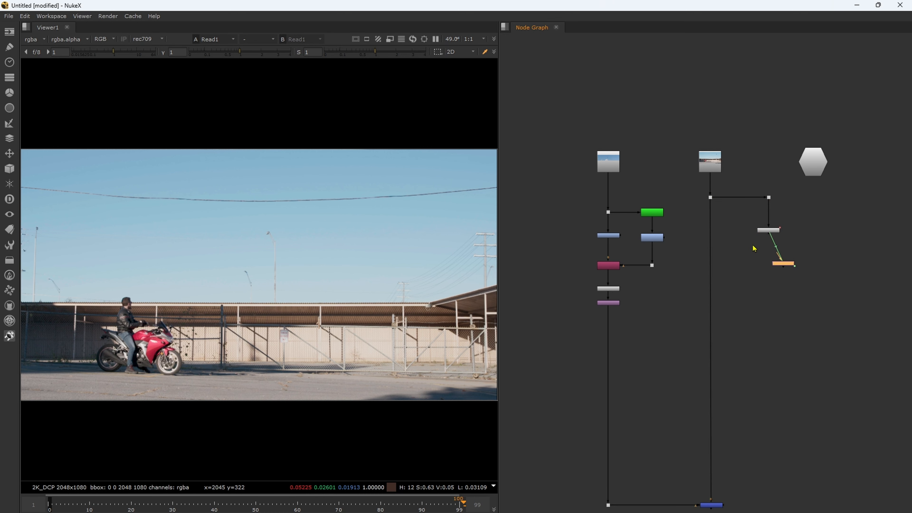
{"action": "left_click_drag", "start_coordinate": [671, 126], "coordinate": [813, 278]}
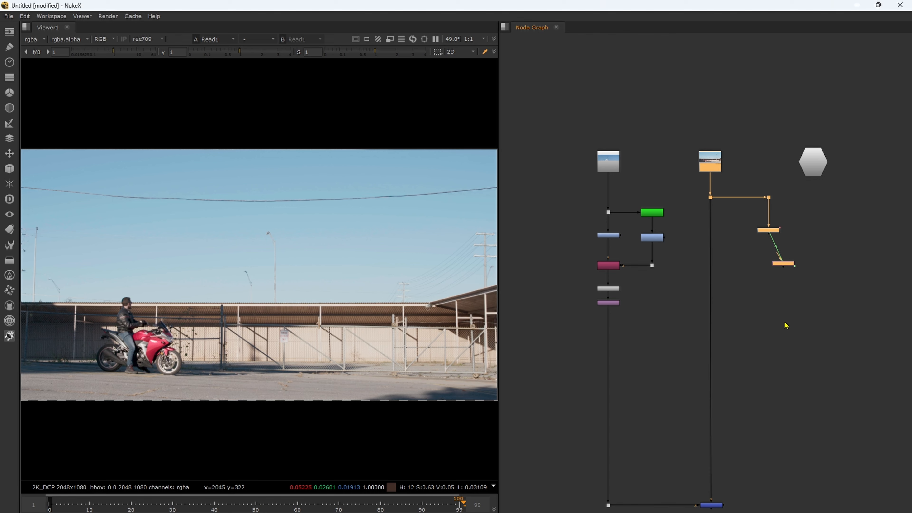
{"action": "middle_click_drag", "start_coordinate": [786, 325], "coordinate": [797, 295]}
{"action": "left_click", "coordinate": [558, 351]}
{"action": "left_click_drag", "start_coordinate": [556, 107], "coordinate": [695, 326]}
{"action": "scroll", "coordinate": [792, 270], "scroll_direction": "up", "scroll_amount": 3}
{"action": "scroll", "coordinate": [803, 249], "scroll_direction": "down", "scroll_amount": 5}
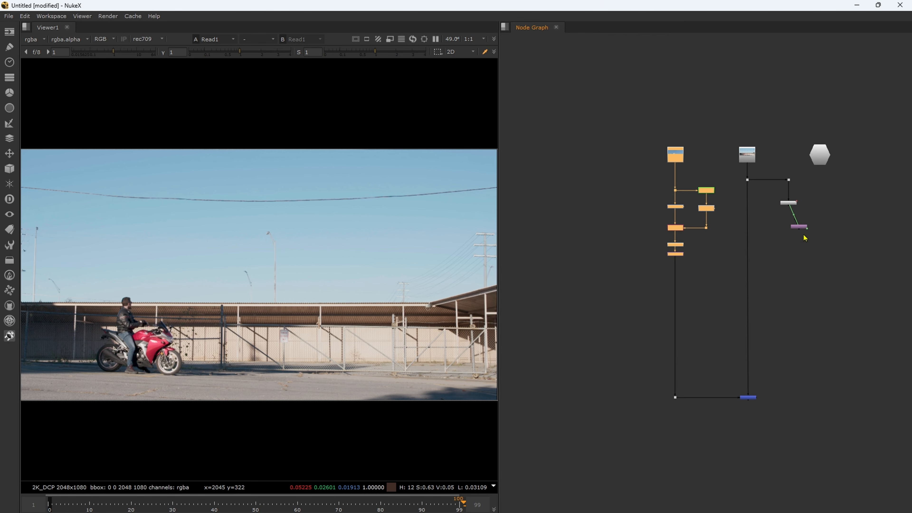
{"action": "left_click_drag", "start_coordinate": [805, 228], "coordinate": [678, 385]}
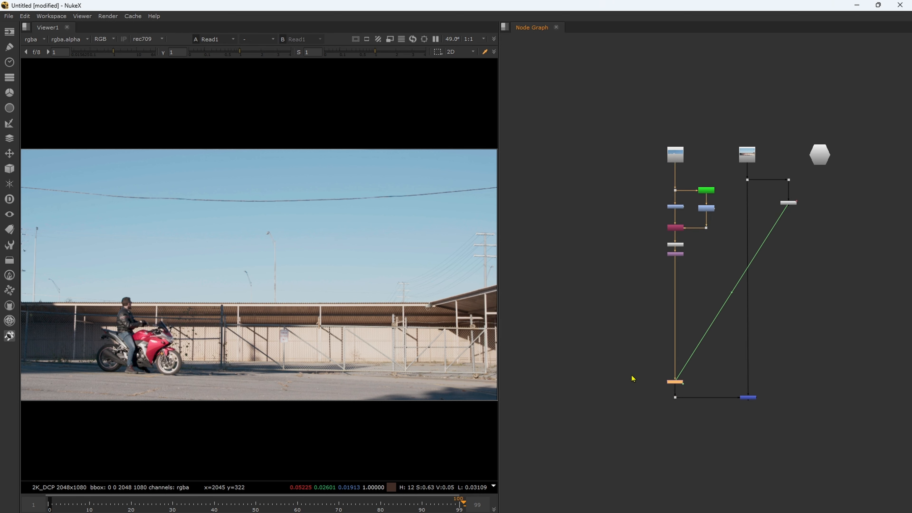
Return the playhead to the start of the clip and hide the expression arrow between Tracker1 and the match-move transform.
{"action": "left_click", "coordinate": [80, 504]}
{"action": "left_click_drag", "start_coordinate": [78, 503], "coordinate": [53, 507]}
{"action": "left_click_drag", "start_coordinate": [725, 109], "coordinate": [821, 230]}
{"action": "left_click_drag", "start_coordinate": [609, 121], "coordinate": [730, 421]}
{"action": "left_click", "coordinate": [798, 390]}
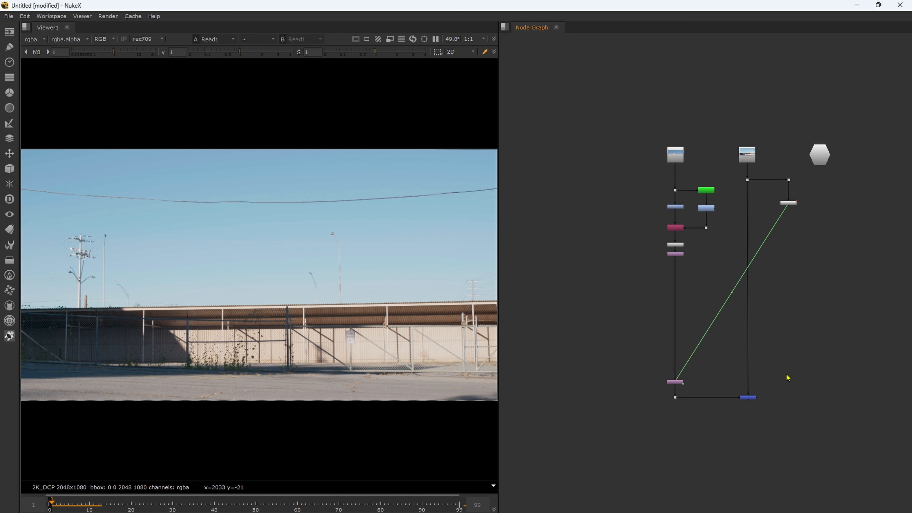
{"action": "middle_click_drag", "start_coordinate": [788, 376], "coordinate": [722, 400]}
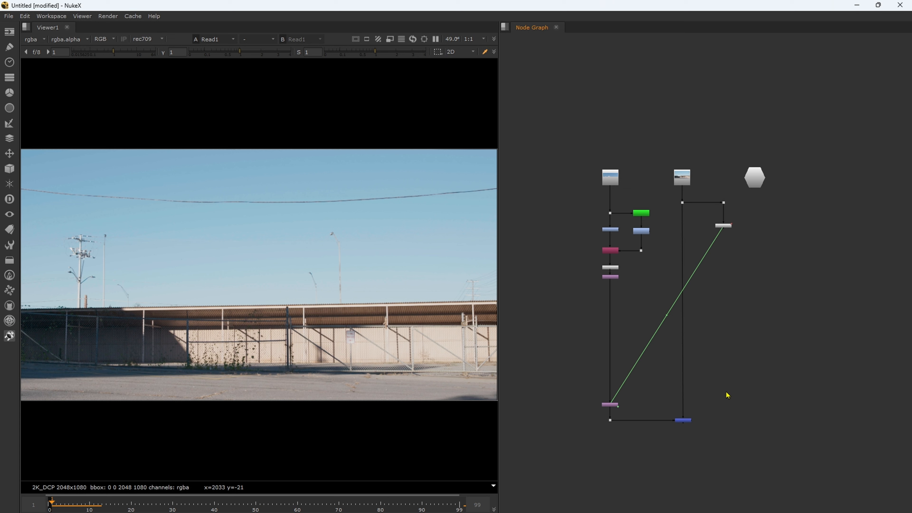
{"action": "key", "text": "alt+e"}
View the Merge1 output and play the clip to check how the birds follow the camera movement.
{"action": "left_click_drag", "start_coordinate": [651, 453], "coordinate": [722, 387]}
{"action": "key", "text": "1"}
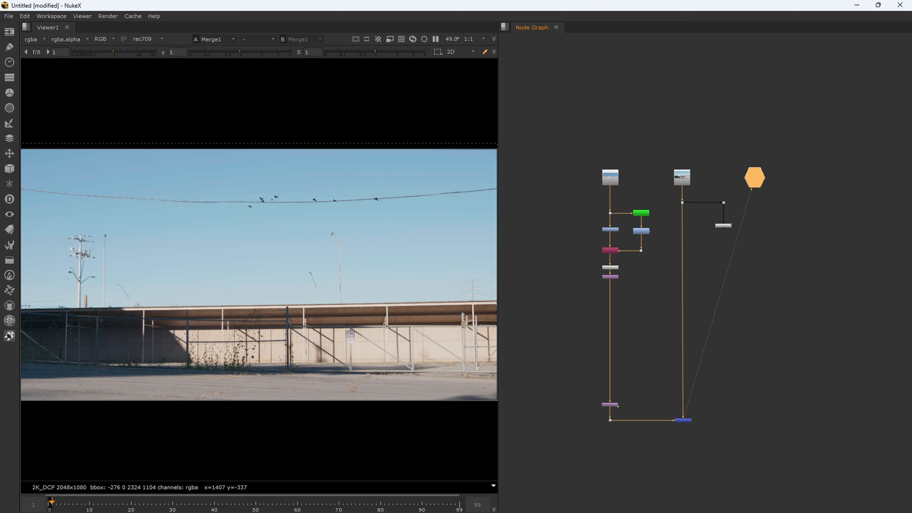
{"action": "key", "text": "l"}
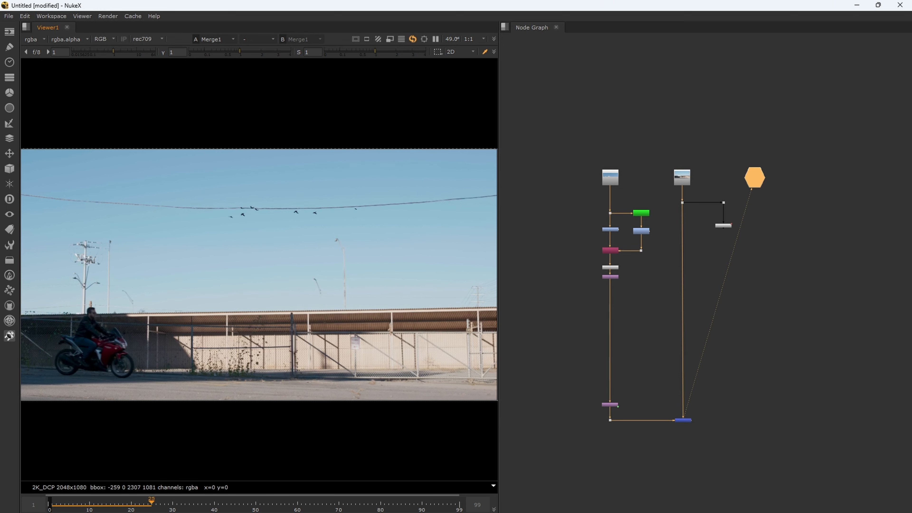
{"action": "scroll", "coordinate": [241, 374], "scroll_direction": "down", "scroll_amount": 2}
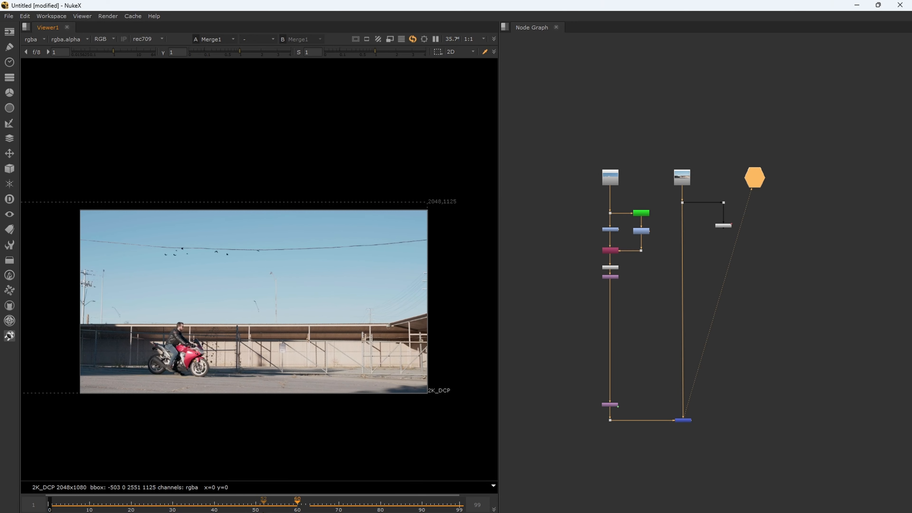
{"action": "left_click", "coordinate": [176, 512]}
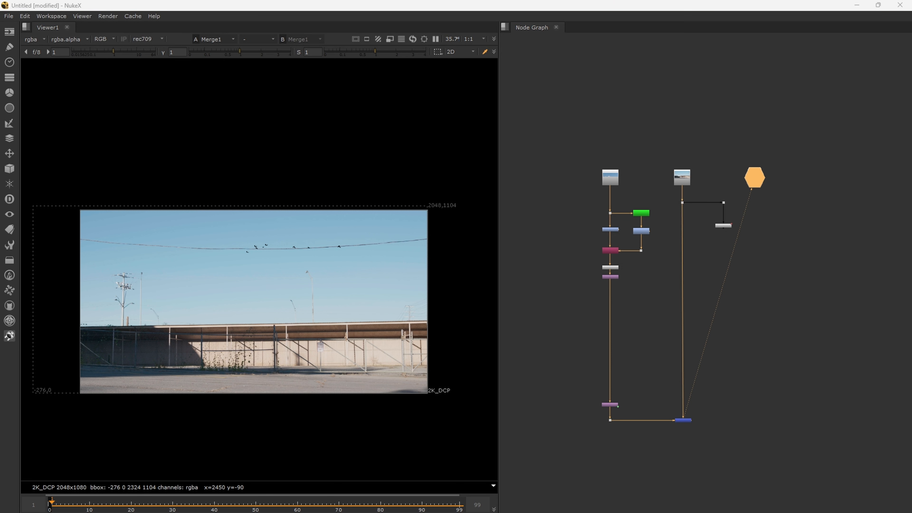
Add a Blur node to the birds branch between Transform1 and the match-move transform.
{"action": "scroll", "coordinate": [383, 281], "scroll_direction": "up", "scroll_amount": 5}
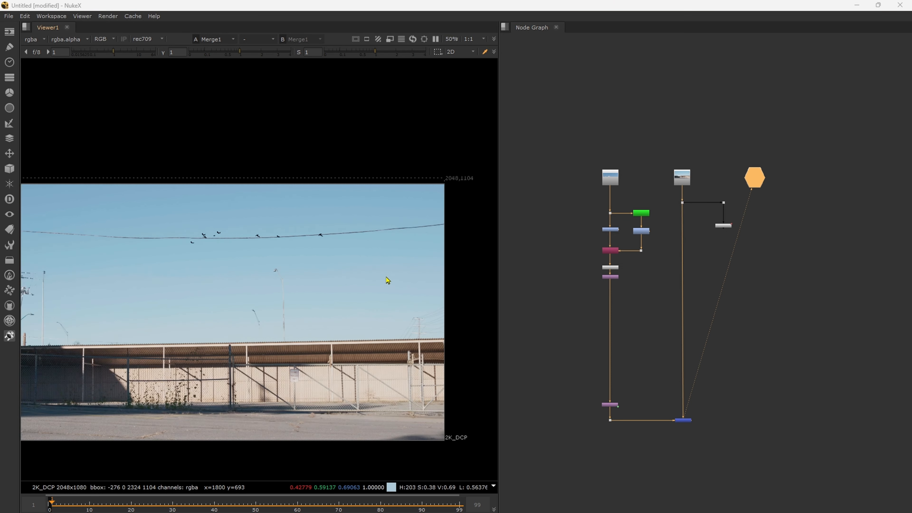
{"action": "middle_click_drag", "start_coordinate": [613, 336], "coordinate": [624, 325]}
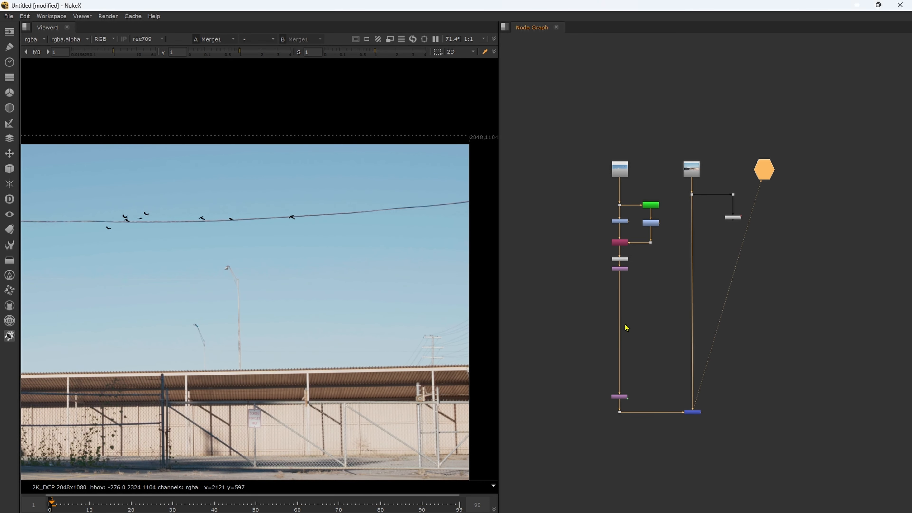
{"action": "scroll", "coordinate": [237, 265], "scroll_direction": "up", "scroll_amount": 5}
{"action": "middle_click_drag", "start_coordinate": [236, 267], "coordinate": [255, 310]}
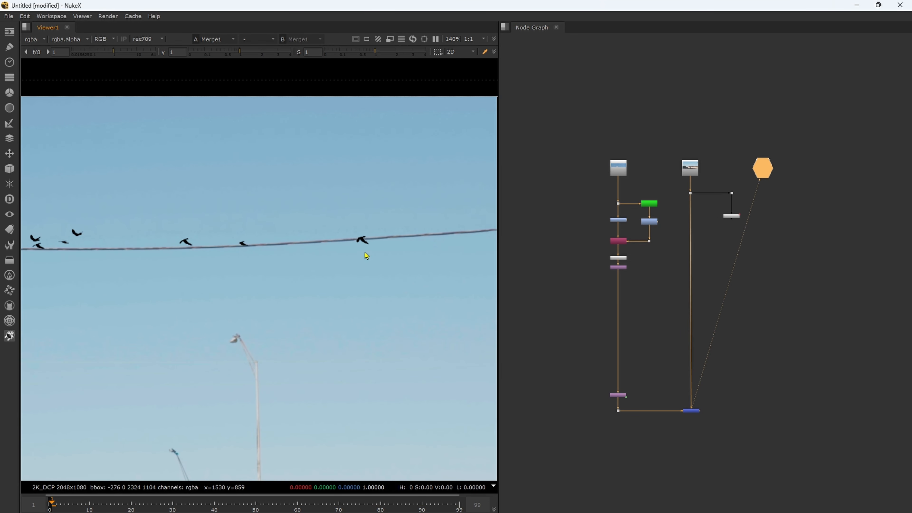
{"action": "scroll", "coordinate": [365, 253], "scroll_direction": "up", "scroll_amount": 1}
{"action": "scroll", "coordinate": [577, 348], "scroll_direction": "up", "scroll_amount": 3}
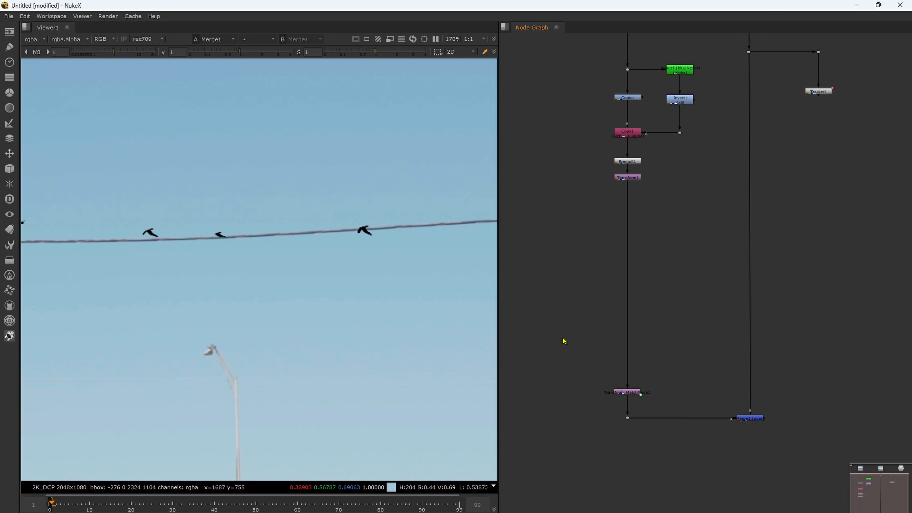
{"action": "key", "text": "b"}
{"action": "left_click_drag", "start_coordinate": [565, 339], "coordinate": [628, 369]}
Raise the Blur1 size in steps to soften the birds, and close its properties.
{"action": "left_click", "coordinate": [292, 336]}
{"action": "left_click", "coordinate": [291, 338]}
{"action": "key", "text": "Up"}
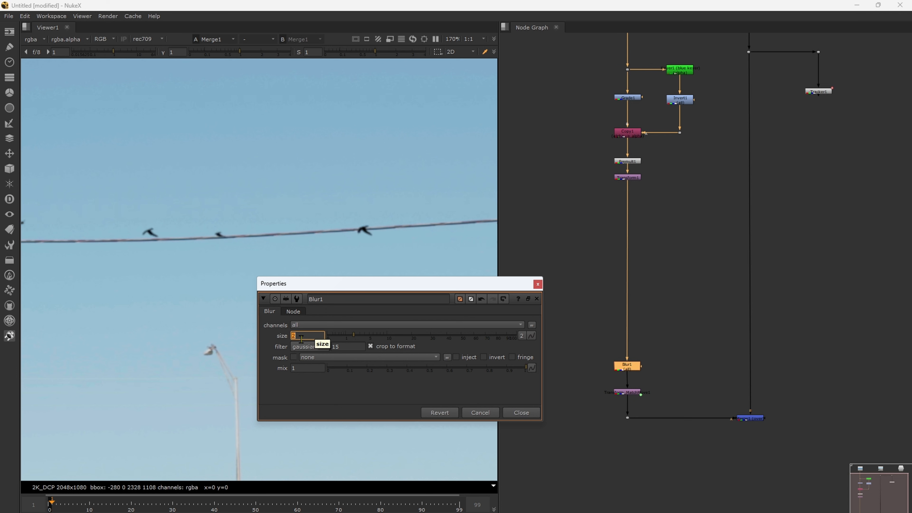
{"action": "key", "text": "Up"}
{"action": "key", "text": "Up"}
{"action": "left_click", "coordinate": [521, 412]}
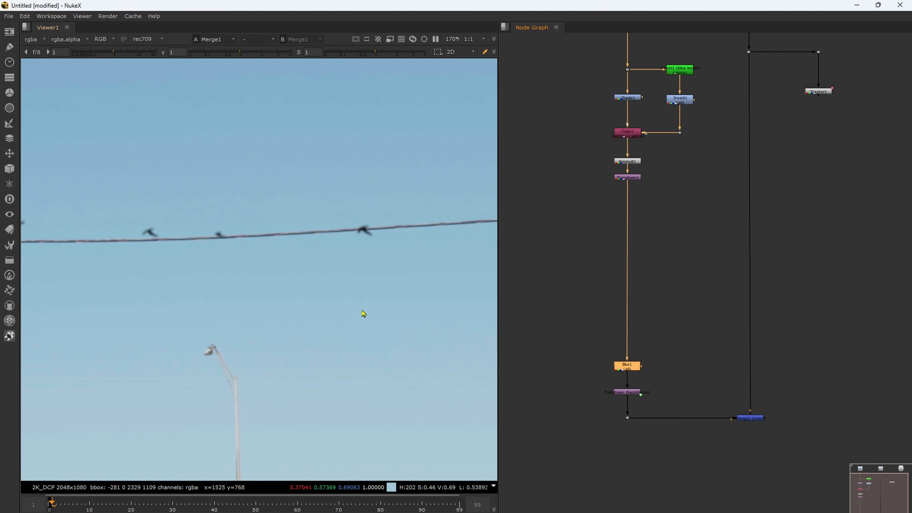
Examine how the blurred birds' sharpness and darkness compare with the wire, lamp posts and rest of the footage.
{"action": "scroll", "coordinate": [362, 311], "scroll_direction": "down", "scroll_amount": 6}
{"action": "middle_click_drag", "start_coordinate": [288, 318], "coordinate": [311, 318]}
{"action": "scroll", "coordinate": [273, 287], "scroll_direction": "up", "scroll_amount": 5}
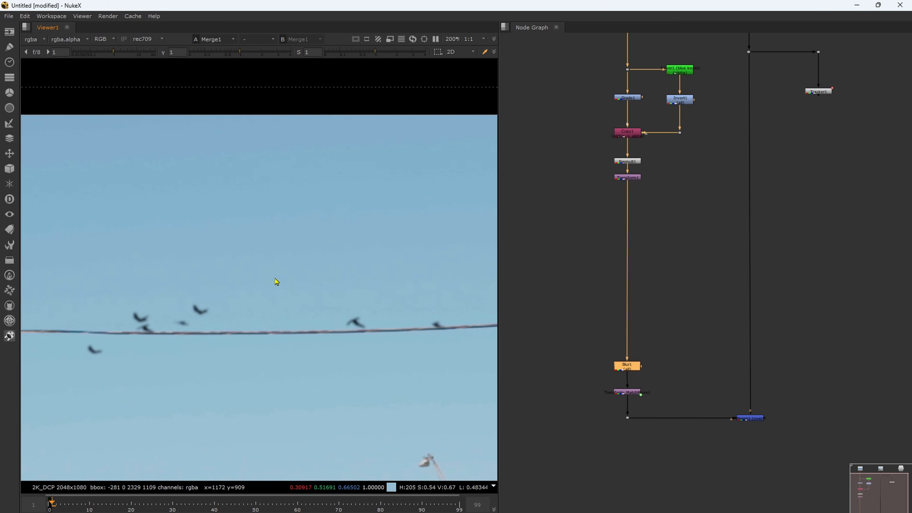
{"action": "scroll", "coordinate": [309, 302], "scroll_direction": "down", "scroll_amount": 5}
{"action": "middle_click_drag", "start_coordinate": [274, 329], "coordinate": [261, 344]}
{"action": "middle_click_drag", "start_coordinate": [320, 339], "coordinate": [347, 293]}
{"action": "scroll", "coordinate": [347, 293], "scroll_direction": "down", "scroll_amount": 3}
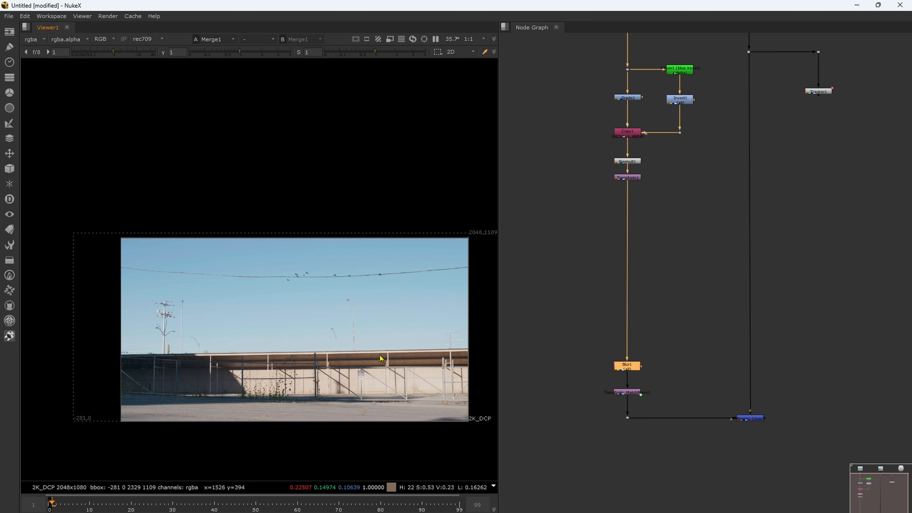
{"action": "middle_click_drag", "start_coordinate": [361, 306], "coordinate": [348, 327]}
{"action": "scroll", "coordinate": [348, 318], "scroll_direction": "up", "scroll_amount": 5}
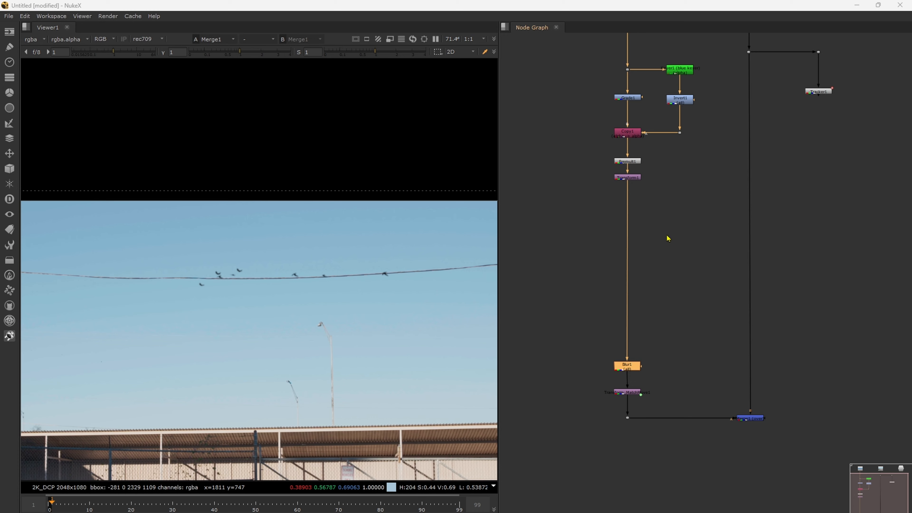
Insert a Grade node between Transform1 and Blur1 in the birds branch and close its properties.
{"action": "middle_click_drag", "start_coordinate": [667, 238], "coordinate": [682, 287]}
{"action": "scroll", "coordinate": [605, 286], "scroll_direction": "up", "scroll_amount": 3}
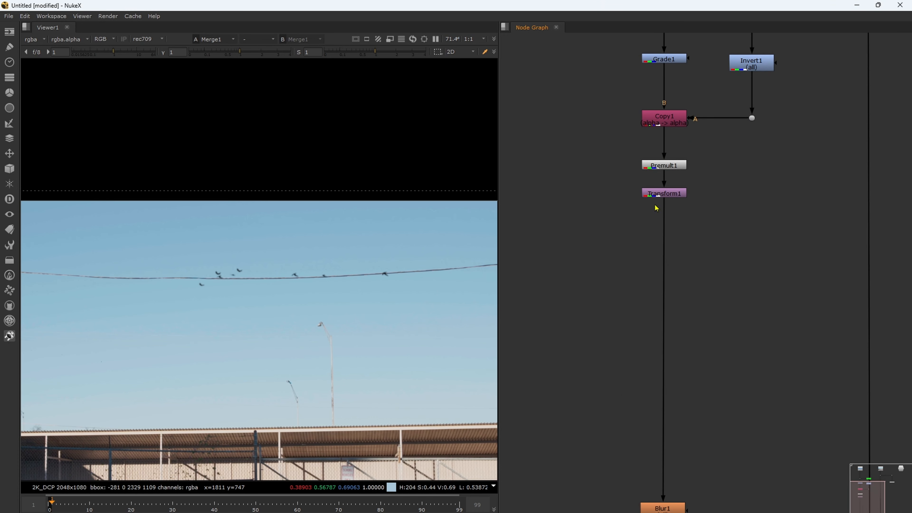
{"action": "left_click", "coordinate": [660, 194]}
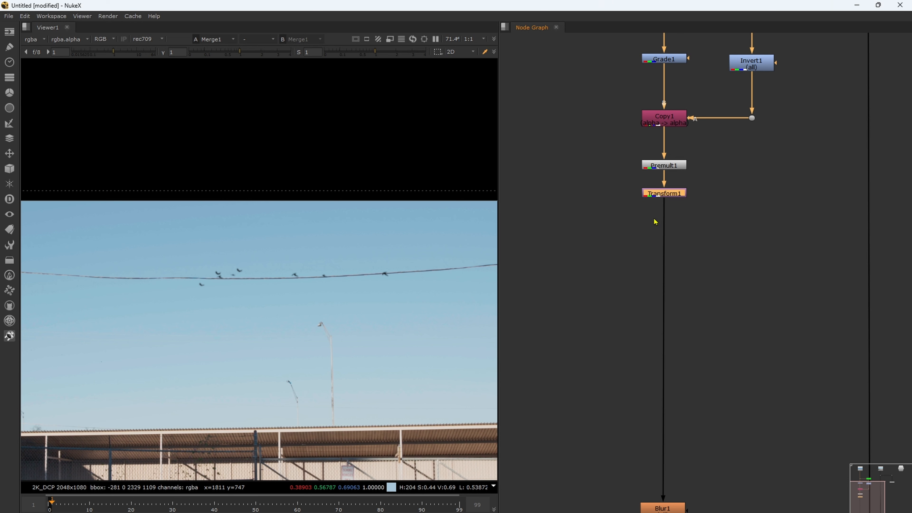
{"action": "left_click", "coordinate": [634, 288]}
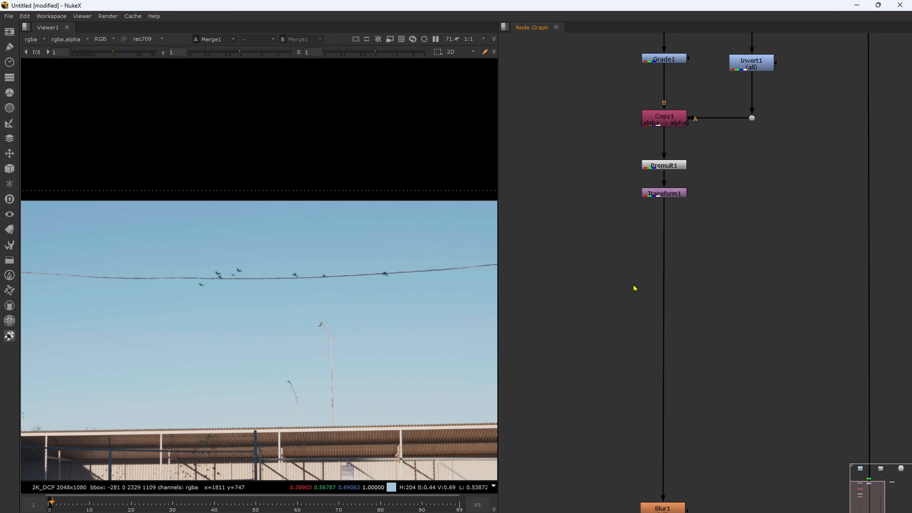
{"action": "key", "text": "g"}
{"action": "left_click_drag", "start_coordinate": [626, 287], "coordinate": [660, 281]}
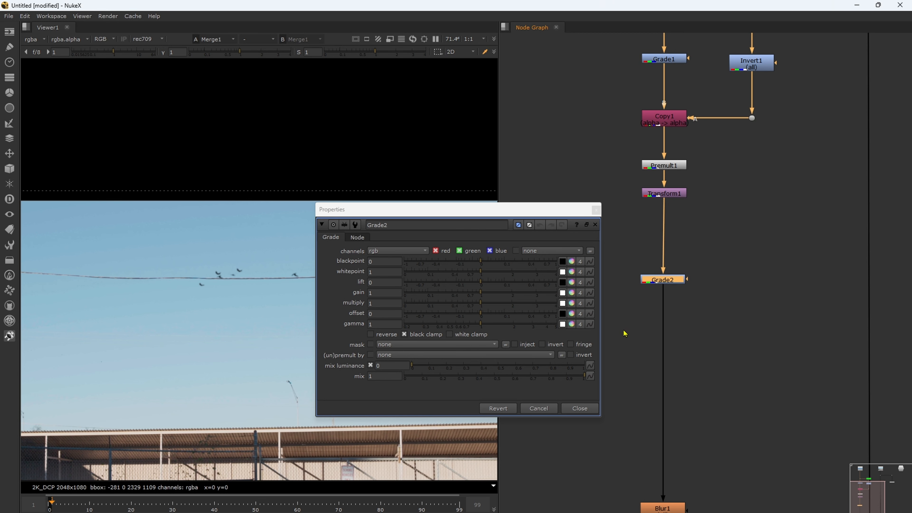
{"action": "left_click", "coordinate": [578, 409]}
Reopen the Grade2 properties and arrange the window and node graph so the image and the Grade2 node stay clear.
{"action": "middle_click_drag", "start_coordinate": [617, 307], "coordinate": [621, 383]}
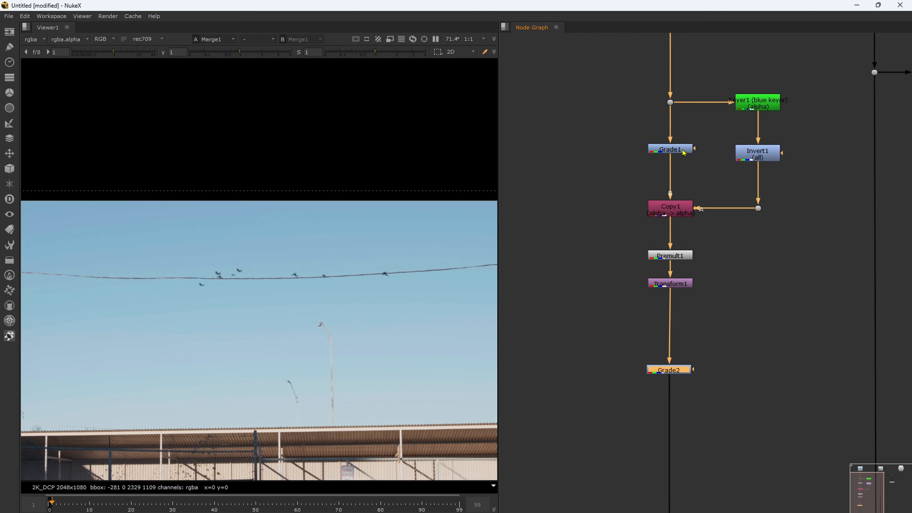
{"action": "middle_click_drag", "start_coordinate": [607, 392], "coordinate": [614, 349]}
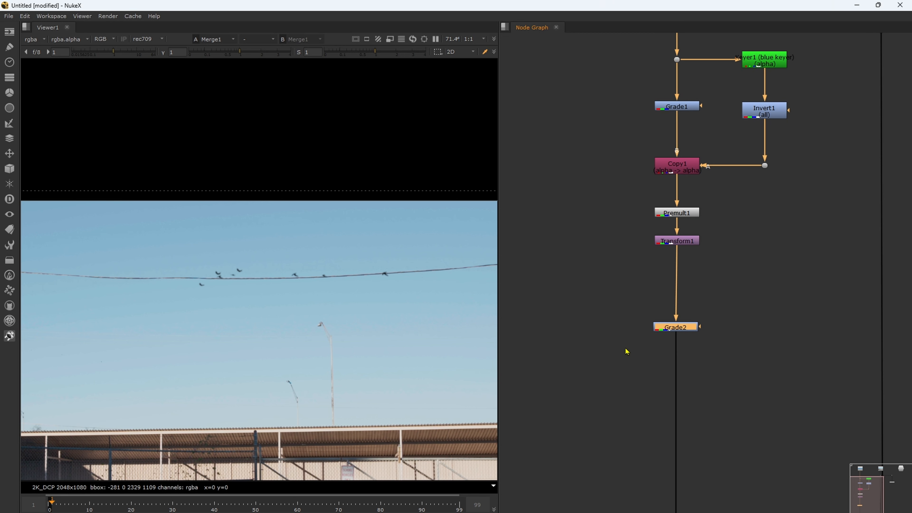
{"action": "double_click", "coordinate": [667, 332]}
{"action": "left_click_drag", "start_coordinate": [554, 214], "coordinate": [815, 95]}
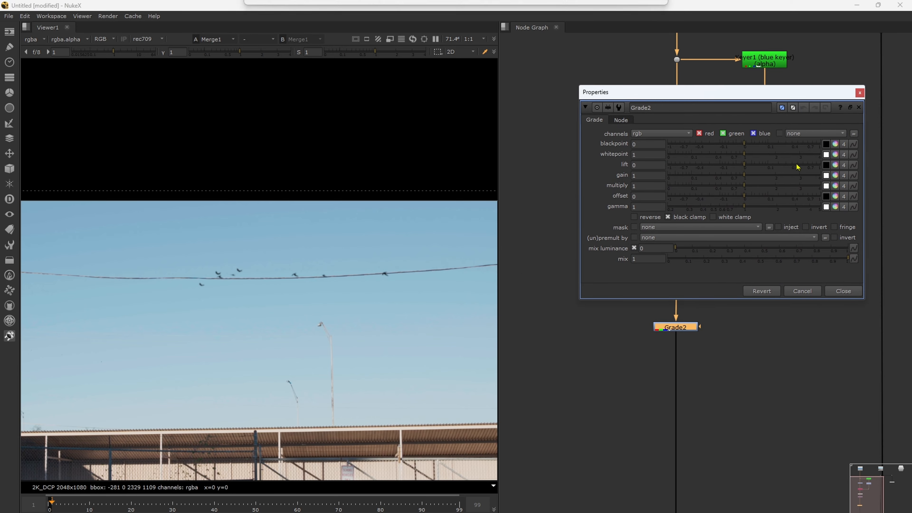
{"action": "middle_click_drag", "start_coordinate": [658, 366], "coordinate": [479, 455]}
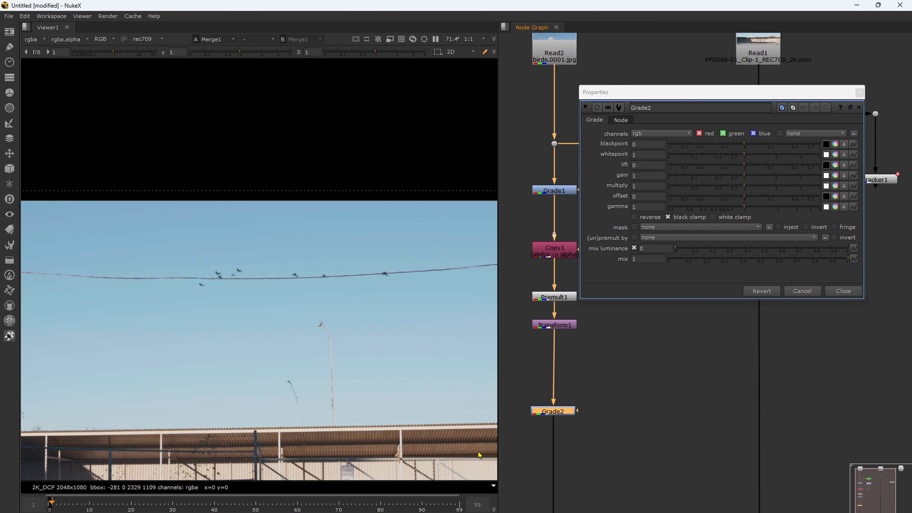
Set the Grade2 channels to alpha and lower its multiply to 0.82.
{"action": "left_click", "coordinate": [673, 135]}
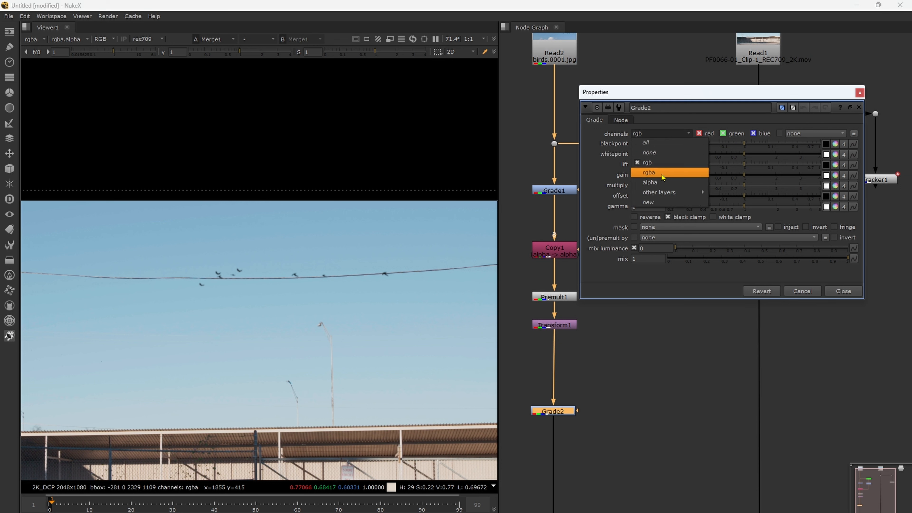
{"action": "left_click", "coordinate": [661, 182]}
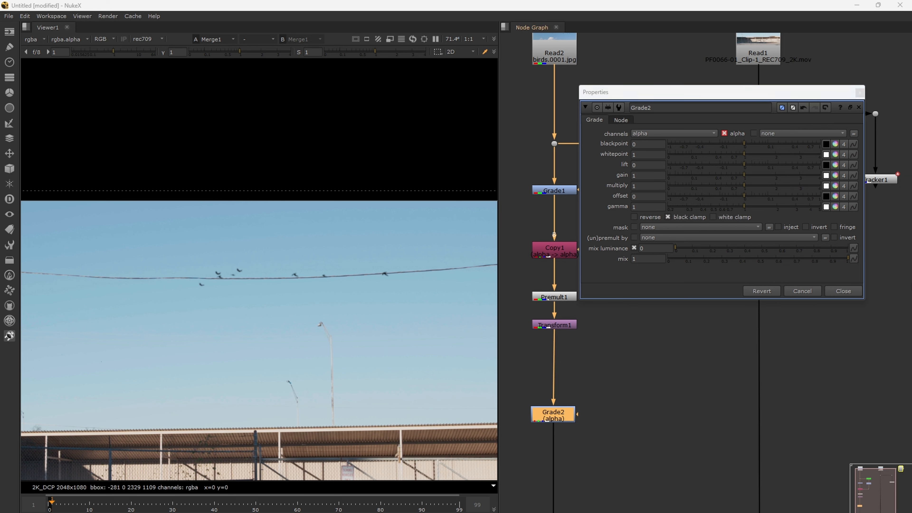
{"action": "left_click_drag", "start_coordinate": [744, 185], "coordinate": [739, 209]}
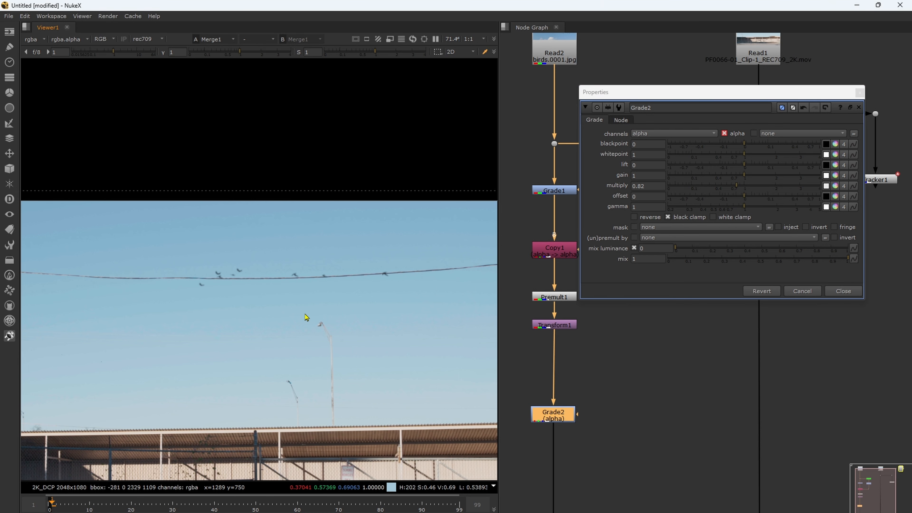
Close the Grade2 properties and play the composite at full viewer size to check how the birds blend in.
{"action": "key", "text": "space"}
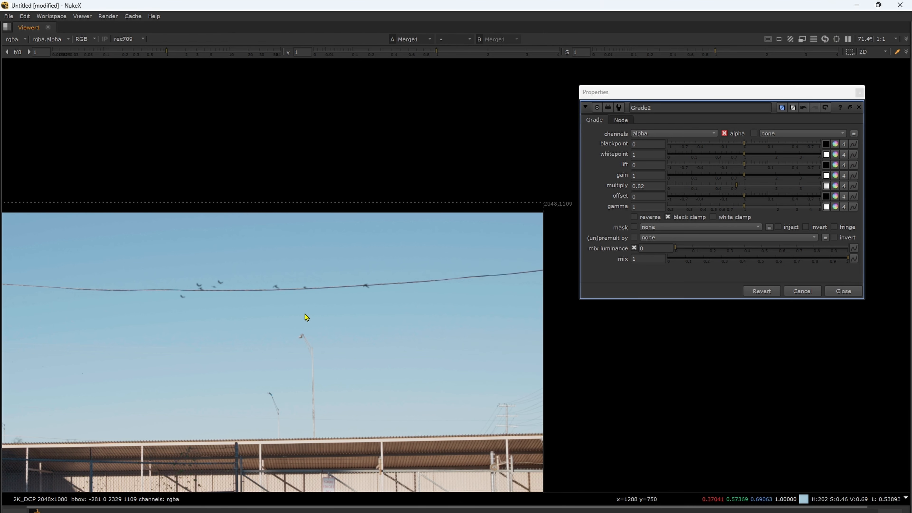
{"action": "left_click", "coordinate": [843, 291]}
{"action": "key", "text": "f"}
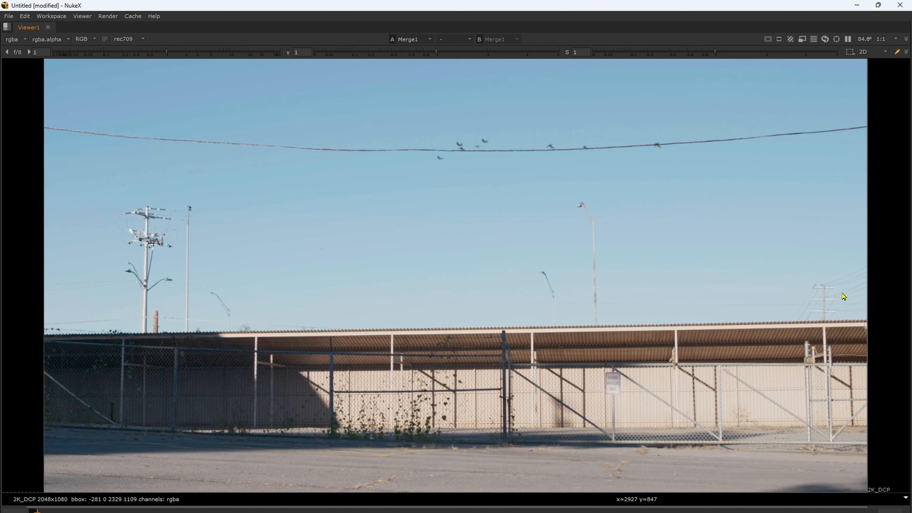
{"action": "key", "text": "l"}
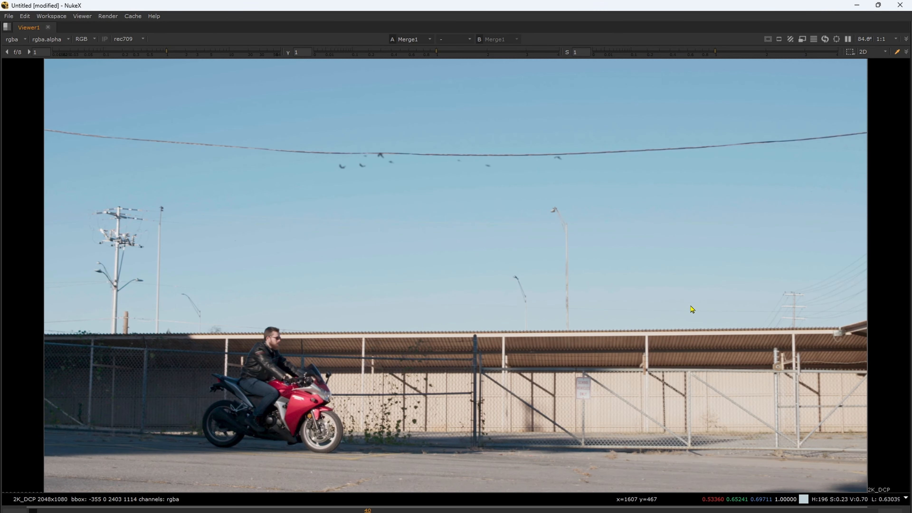
{"action": "key", "text": "space"}
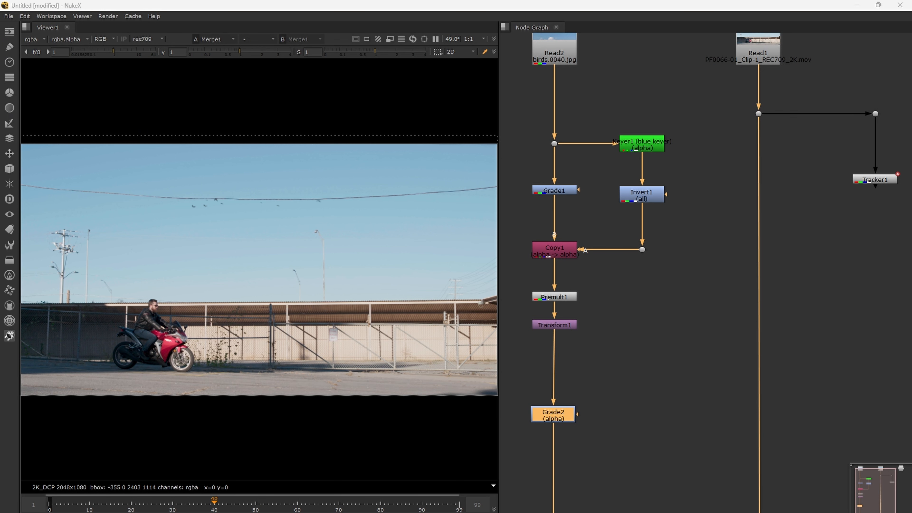
Move Grade2 and Transform1 further down the birds branch to open up space around them.
{"action": "scroll", "coordinate": [647, 326], "scroll_direction": "down", "scroll_amount": 3}
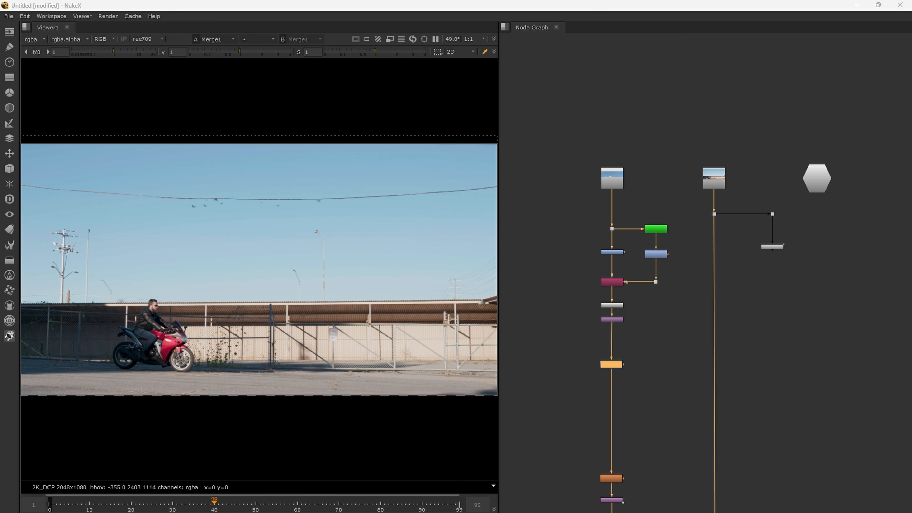
{"action": "left_click_drag", "start_coordinate": [609, 366], "coordinate": [609, 426]}
{"action": "left_click", "coordinate": [612, 320]}
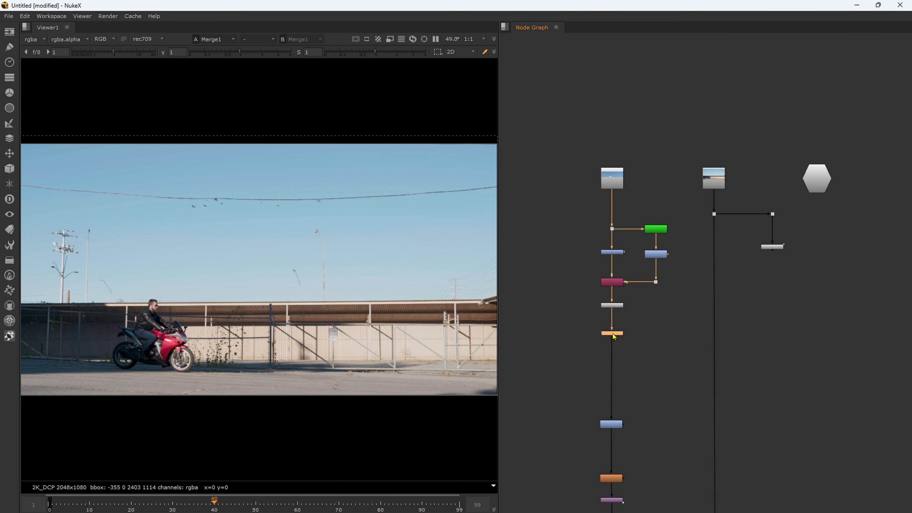
Create two additional unconnected Transform nodes beside the birds branch and close their properties.
{"action": "scroll", "coordinate": [617, 334], "scroll_direction": "up", "scroll_amount": 6}
{"action": "left_click", "coordinate": [574, 314]}
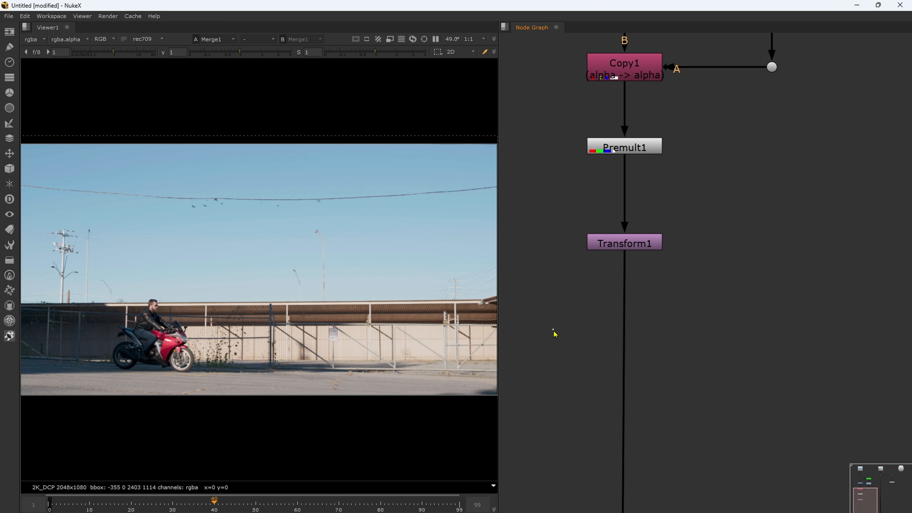
{"action": "key", "text": "t"}
{"action": "key", "text": "t"}
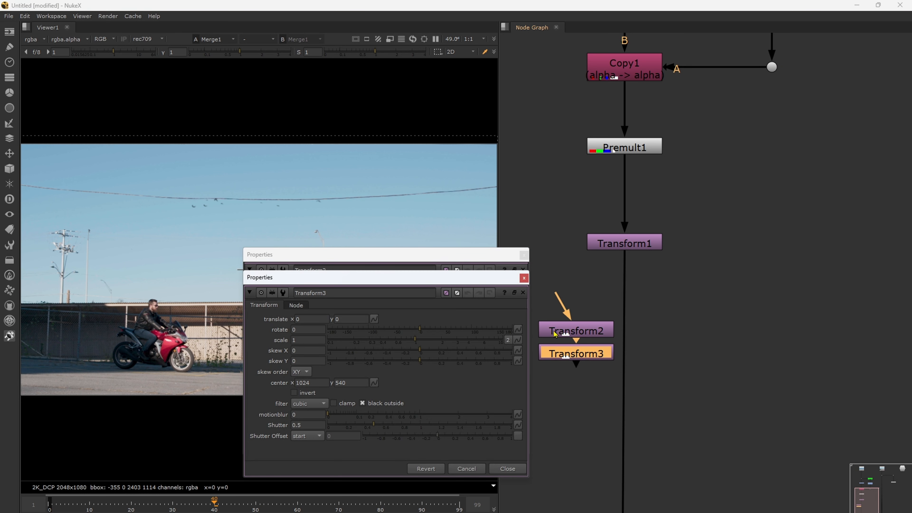
{"action": "left_click", "coordinate": [524, 278]}
{"action": "left_click", "coordinate": [524, 255]}
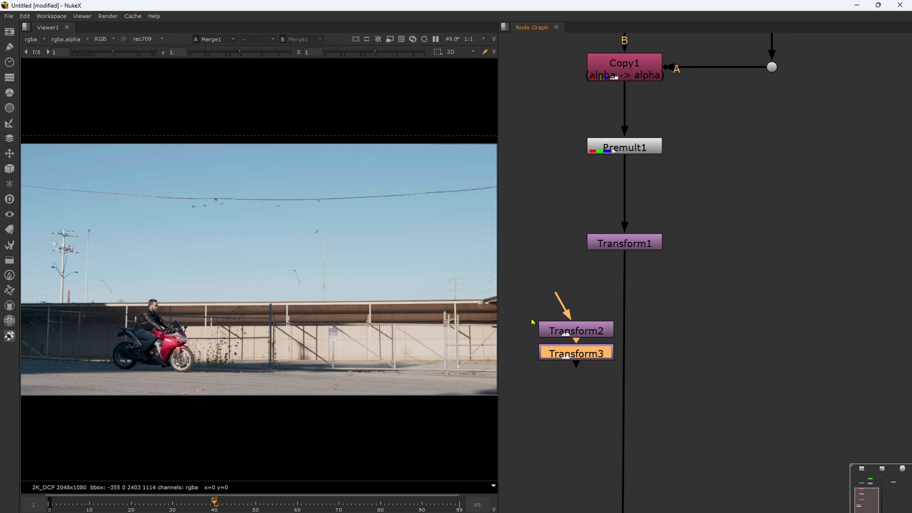
Separate Transform2 and Transform3 and line them up side by side below Transform1.
{"action": "left_click_drag", "start_coordinate": [520, 296], "coordinate": [632, 377]}
{"action": "key", "text": "l"}
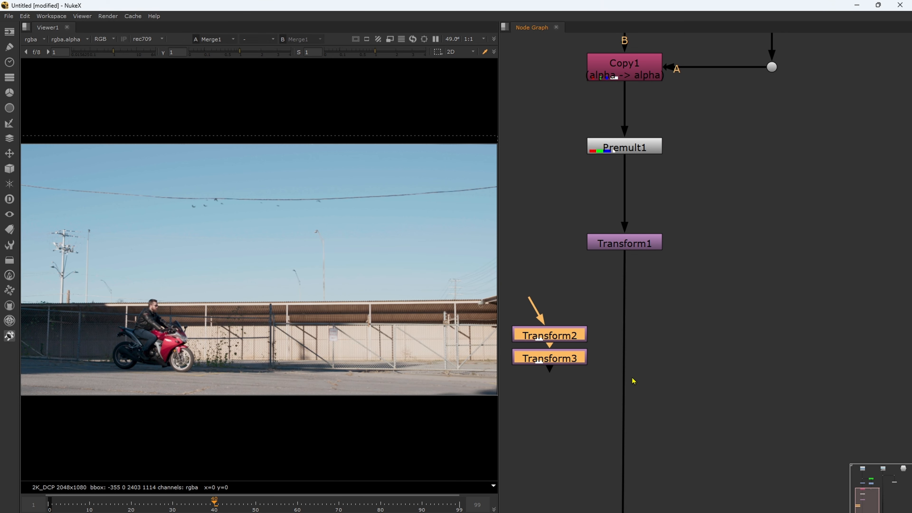
{"action": "left_click", "coordinate": [571, 376]}
{"action": "left_click_drag", "start_coordinate": [561, 365], "coordinate": [722, 341]}
{"action": "left_click_drag", "start_coordinate": [666, 336], "coordinate": [695, 369]}
{"action": "left_click_drag", "start_coordinate": [505, 283], "coordinate": [764, 392]}
{"action": "key", "text": "l"}
{"action": "scroll", "coordinate": [660, 341], "scroll_direction": "down", "scroll_amount": 3}
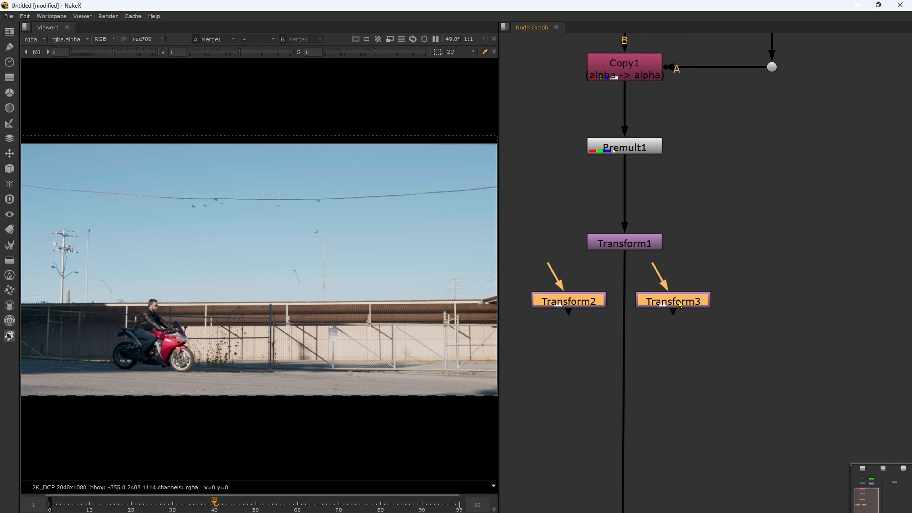
Line up the three Transforms and replace Transform1 with Transform2 between Premult1 and Grade2, leaving Transform1 and Transform3 detached on either side.
{"action": "middle_click_drag", "start_coordinate": [692, 346], "coordinate": [702, 413]}
{"action": "left_click_drag", "start_coordinate": [594, 368], "coordinate": [791, 346]}
{"action": "left_click", "coordinate": [679, 323]}
{"action": "left_click_drag", "start_coordinate": [649, 318], "coordinate": [641, 274]}
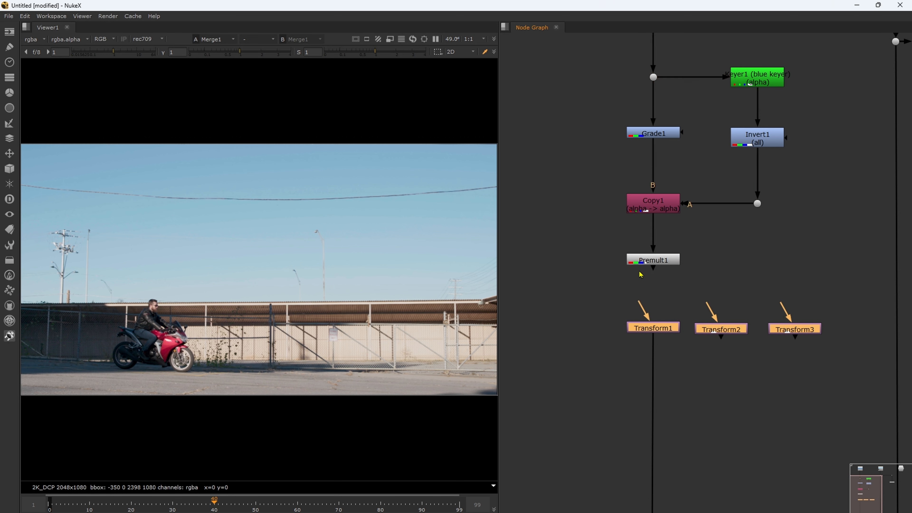
{"action": "left_click_drag", "start_coordinate": [715, 313], "coordinate": [653, 262]}
{"action": "left_click_drag", "start_coordinate": [577, 371], "coordinate": [741, 354]}
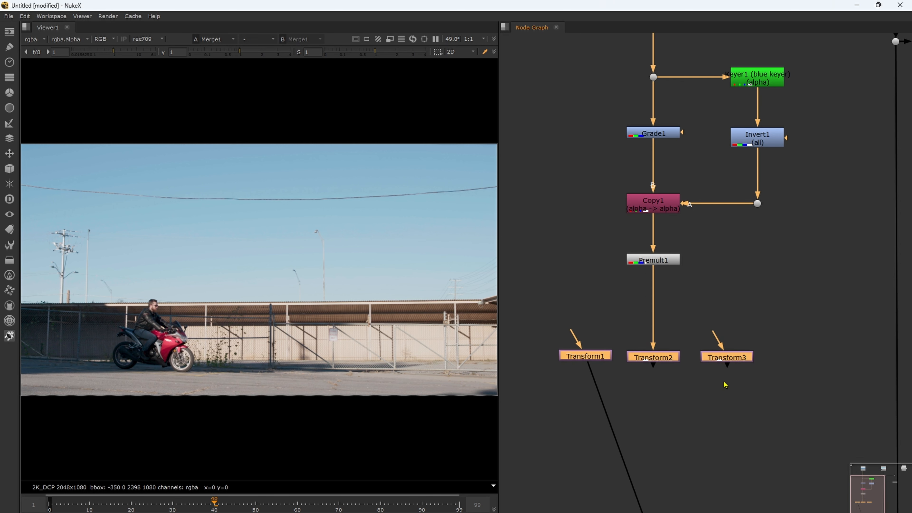
{"action": "middle_click_drag", "start_coordinate": [707, 416], "coordinate": [718, 343]}
{"action": "left_click_drag", "start_coordinate": [662, 451], "coordinate": [669, 288]}
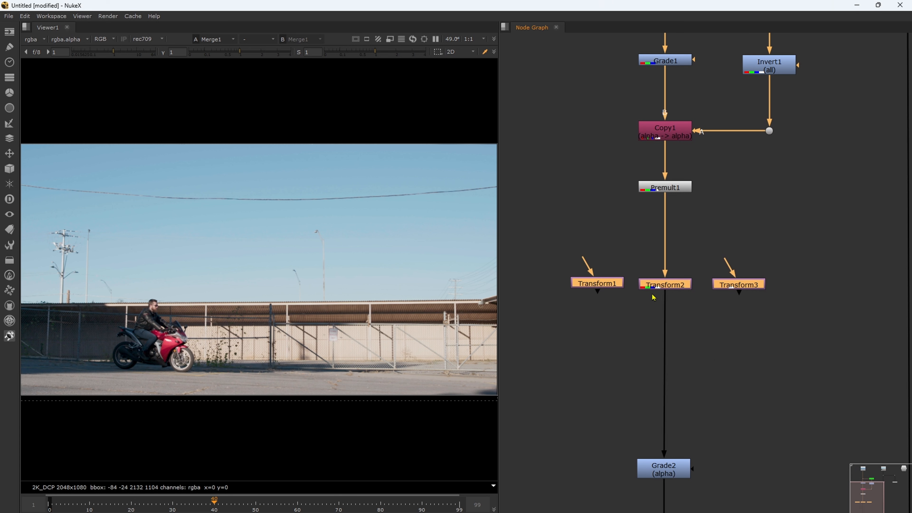
{"action": "left_click_drag", "start_coordinate": [665, 240], "coordinate": [666, 221], "text": "ctrl"}
{"action": "middle_click_drag", "start_coordinate": [621, 237], "coordinate": [614, 308]}
{"action": "left_click_drag", "start_coordinate": [632, 295], "coordinate": [678, 282]}
{"action": "key", "text": "Delete"}
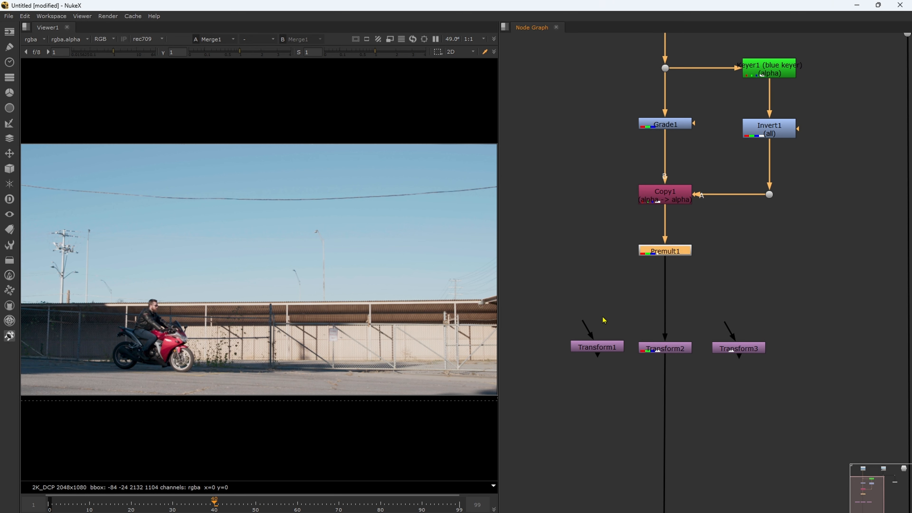
{"action": "left_click_drag", "start_coordinate": [588, 328], "coordinate": [664, 252]}
{"action": "left_click_drag", "start_coordinate": [736, 337], "coordinate": [673, 251]}
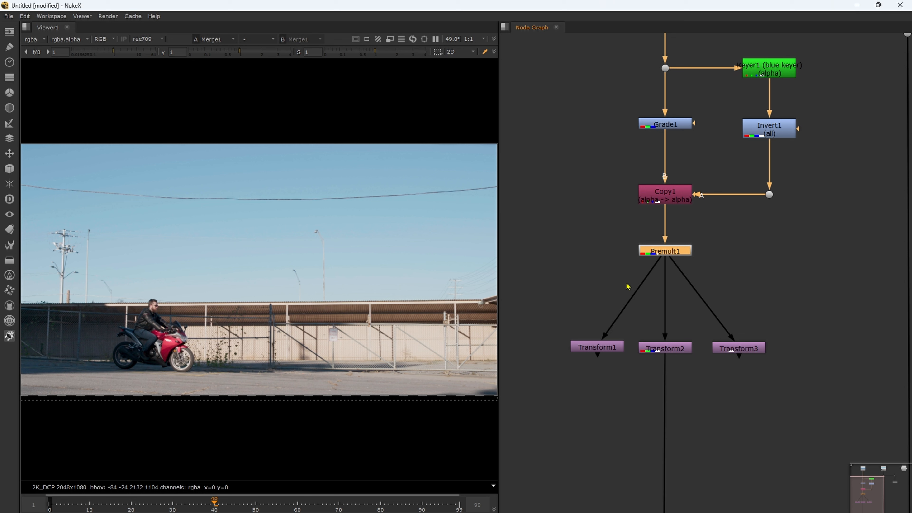
{"action": "left_click_drag", "start_coordinate": [608, 332], "coordinate": [728, 308]}
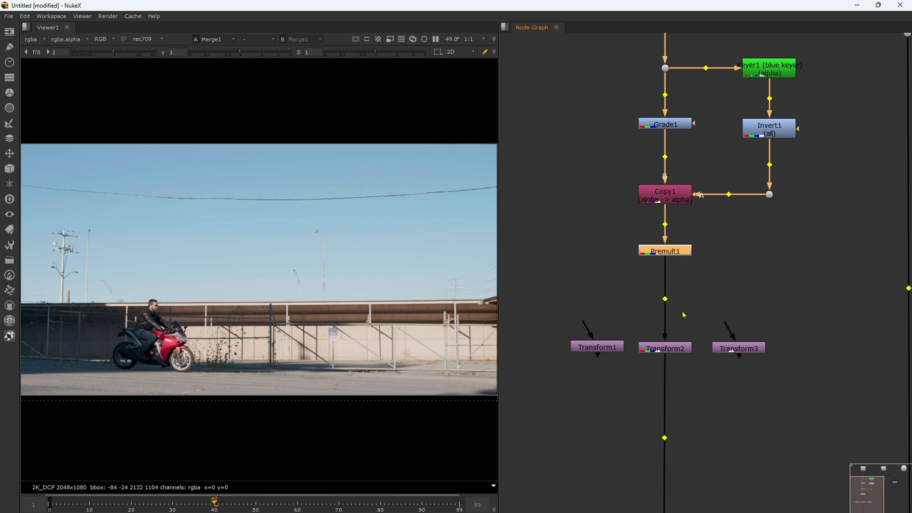
Add a Dot below Premult1 and connect the inputs of Transform1 and Transform3 to it.
{"action": "left_click_drag", "start_coordinate": [667, 301], "coordinate": [666, 279], "text": "ctrl"}
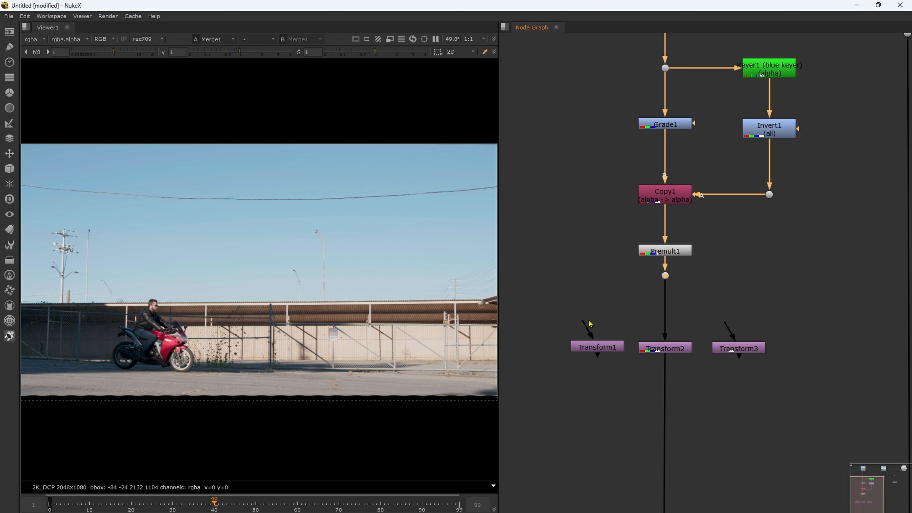
{"action": "left_click_drag", "start_coordinate": [580, 327], "coordinate": [665, 276]}
{"action": "left_click_drag", "start_coordinate": [715, 321], "coordinate": [667, 292]}
{"action": "middle_click_drag", "start_coordinate": [616, 382], "coordinate": [623, 362]}
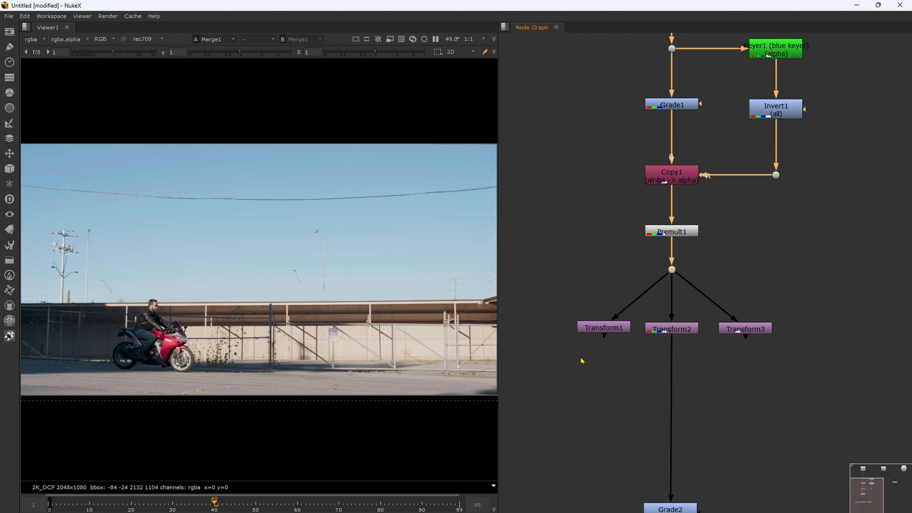
Examine the Merge1 result with the whole frame in view at about frame 25.
{"action": "middle_click_drag", "start_coordinate": [638, 425], "coordinate": [634, 325]}
{"action": "scroll", "coordinate": [628, 312], "scroll_direction": "down", "scroll_amount": 3}
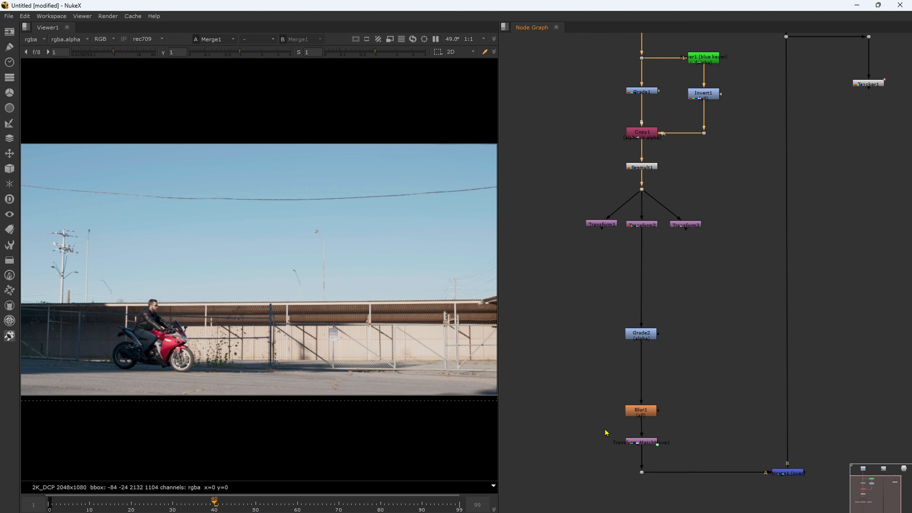
{"action": "left_click_drag", "start_coordinate": [735, 506], "coordinate": [830, 452]}
{"action": "left_click", "coordinate": [828, 449]}
{"action": "scroll", "coordinate": [407, 293], "scroll_direction": "down", "scroll_amount": 2}
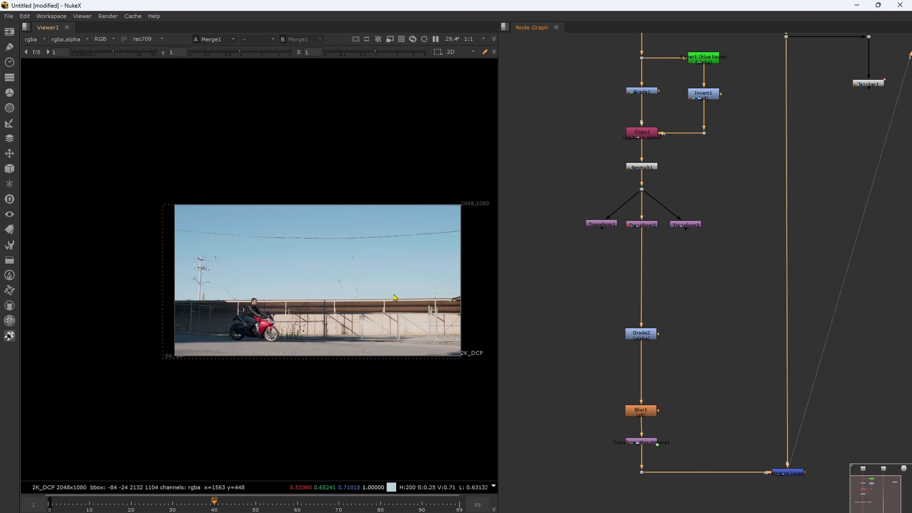
{"action": "middle_click_drag", "start_coordinate": [275, 430], "coordinate": [254, 446]}
{"action": "left_click", "coordinate": [154, 508]}
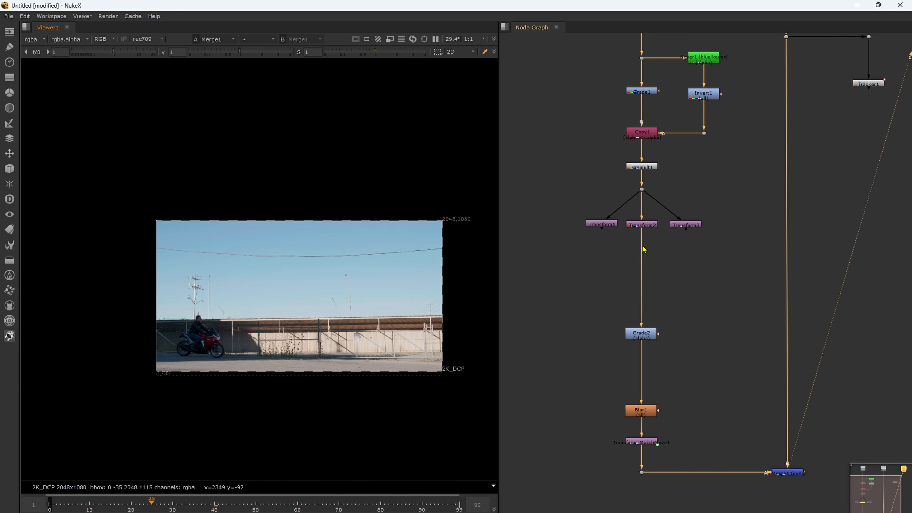
{"action": "scroll", "coordinate": [662, 306], "scroll_direction": "up", "scroll_amount": 4}
{"action": "middle_click_drag", "start_coordinate": [661, 309], "coordinate": [696, 287]}
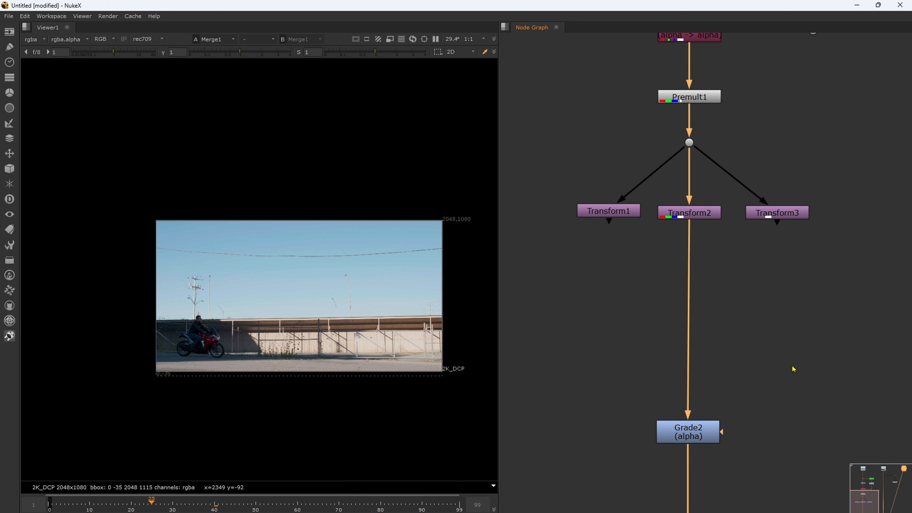
Insert a Merge node between Transform2 and Grade2 and connect Transform1 and Transform3 to its A1 and A2 inputs.
{"action": "left_click", "coordinate": [613, 367]}
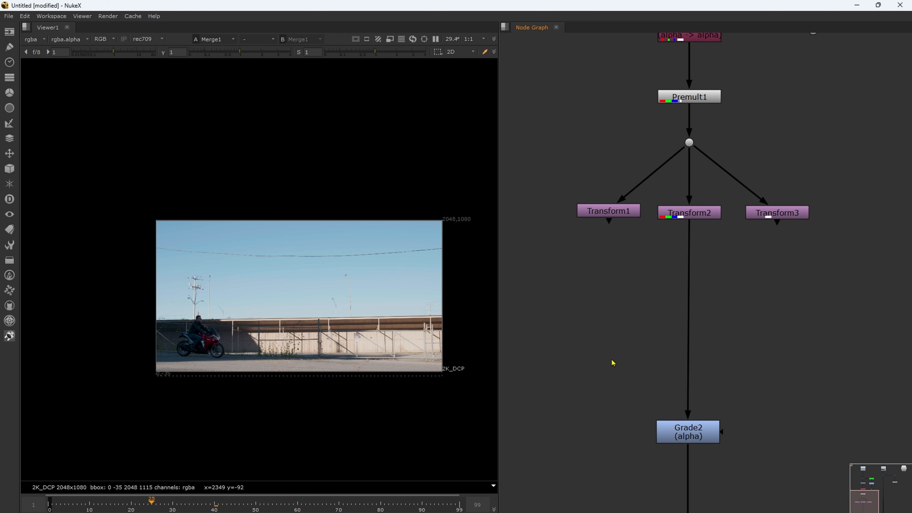
{"action": "key", "text": "m"}
{"action": "left_click_drag", "start_coordinate": [619, 362], "coordinate": [697, 360]}
{"action": "left_click", "coordinate": [549, 459]}
{"action": "left_click_drag", "start_coordinate": [675, 331], "coordinate": [611, 212]}
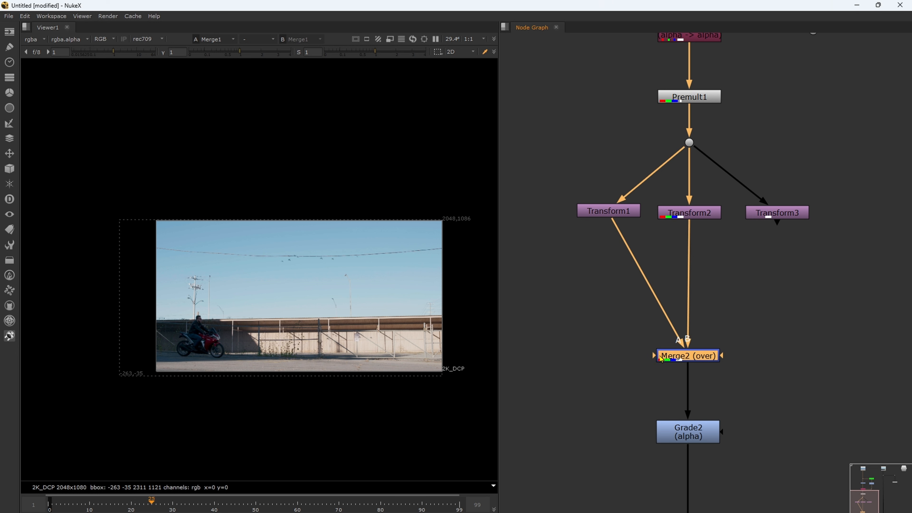
{"action": "left_click_drag", "start_coordinate": [655, 358], "coordinate": [634, 363]}
{"action": "left_click_drag", "start_coordinate": [678, 333], "coordinate": [619, 212]}
{"action": "left_click_drag", "start_coordinate": [653, 356], "coordinate": [781, 217]}
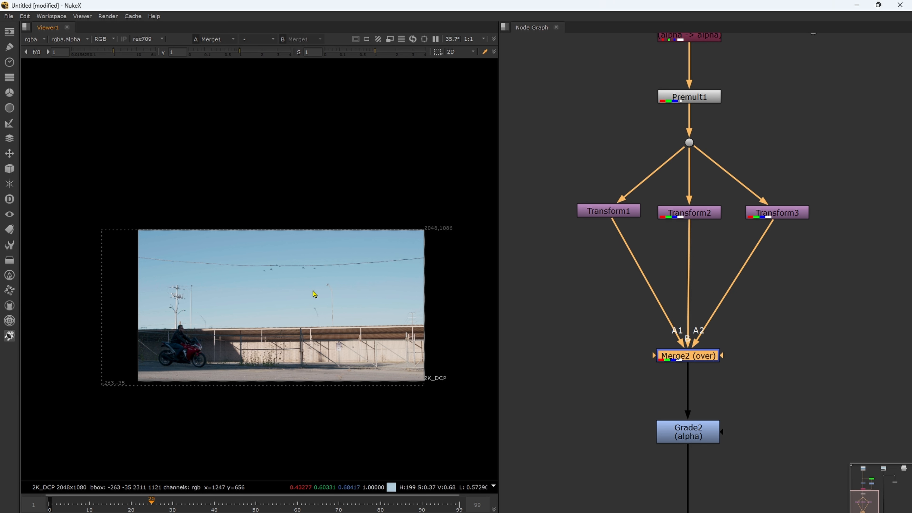
Set the Transform2 center to about x 1335, y 291 and translate its birds above the wire to about x -438, y 664.
{"action": "scroll", "coordinate": [310, 285], "scroll_direction": "up", "scroll_amount": 3}
{"action": "scroll", "coordinate": [684, 205], "scroll_direction": "down", "scroll_amount": 4}
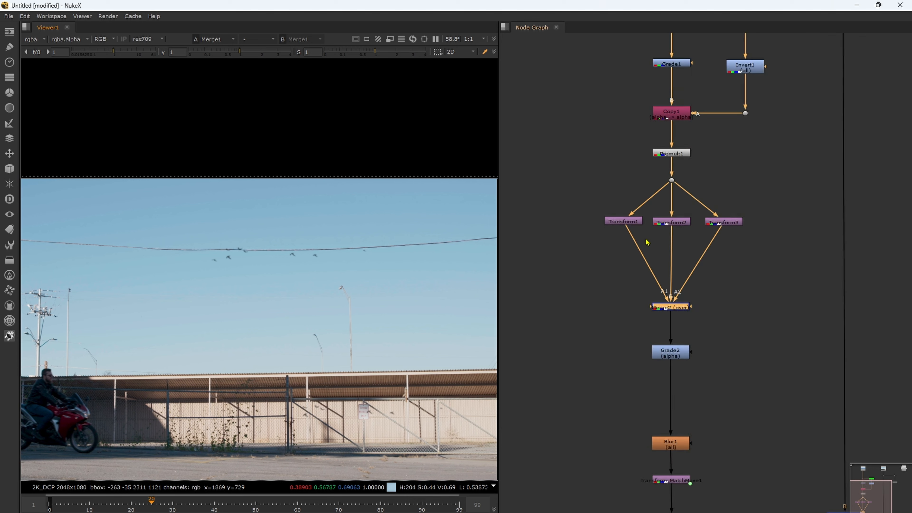
{"action": "left_click_drag", "start_coordinate": [579, 242], "coordinate": [770, 312]}
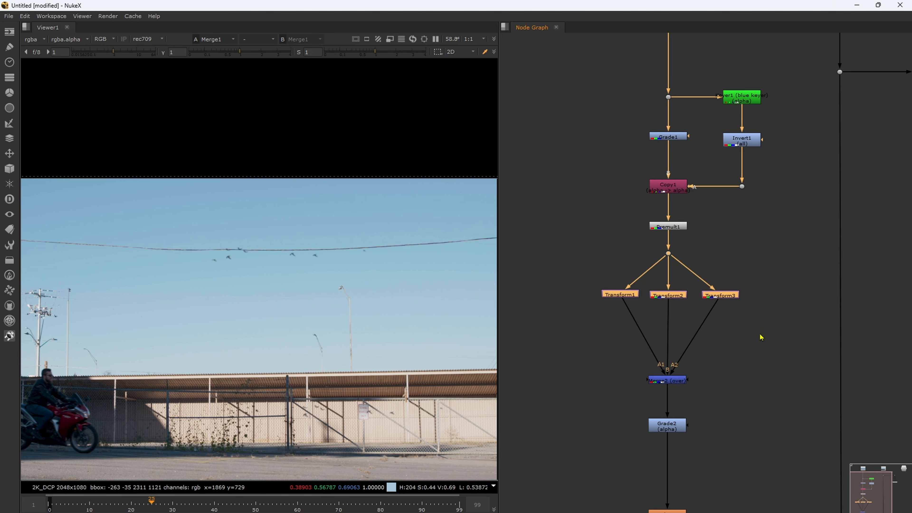
{"action": "scroll", "coordinate": [606, 361], "scroll_direction": "up", "scroll_amount": 2}
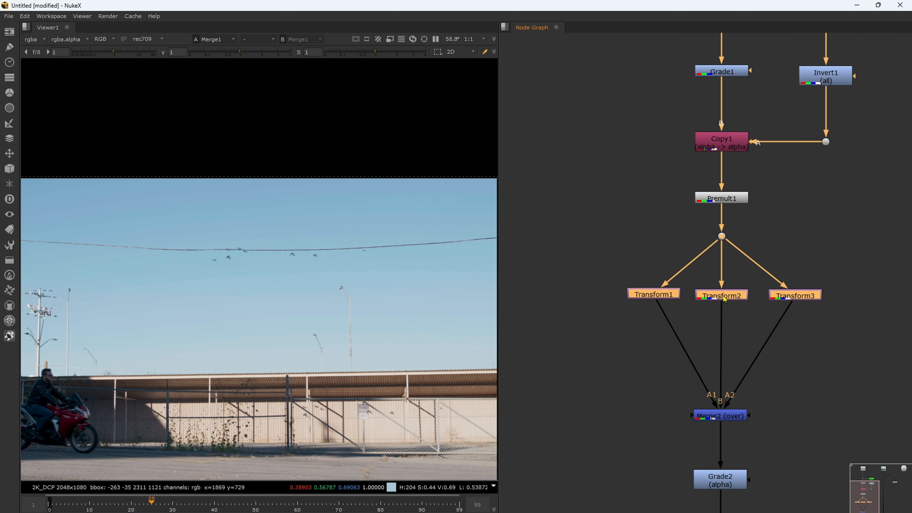
{"action": "double_click", "coordinate": [724, 300]}
{"action": "left_click_drag", "start_coordinate": [452, 263], "coordinate": [786, 75]}
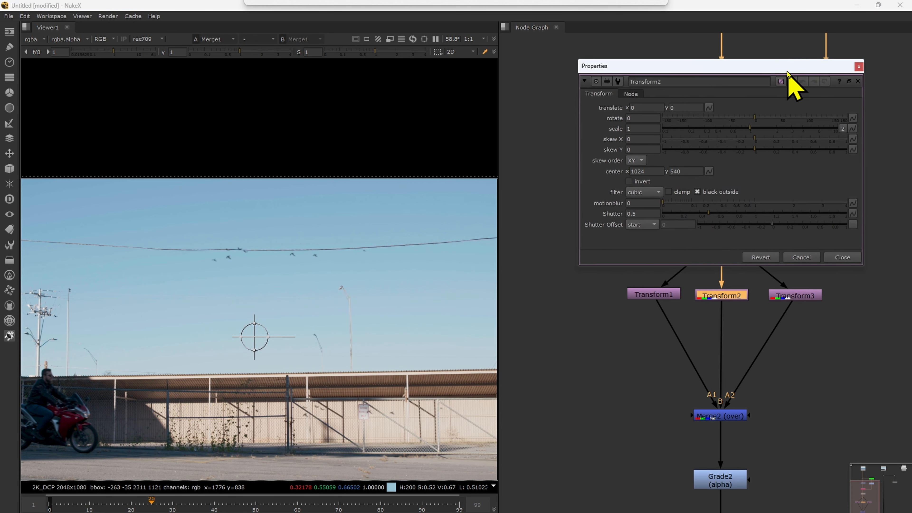
{"action": "left_click", "coordinate": [255, 339]}
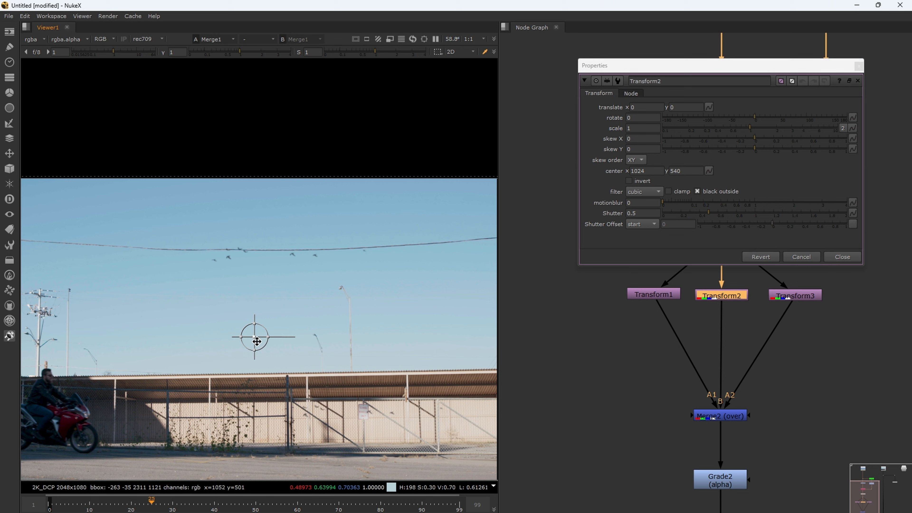
{"action": "left_click_drag", "start_coordinate": [254, 340], "coordinate": [244, 256], "text": "ctrl"}
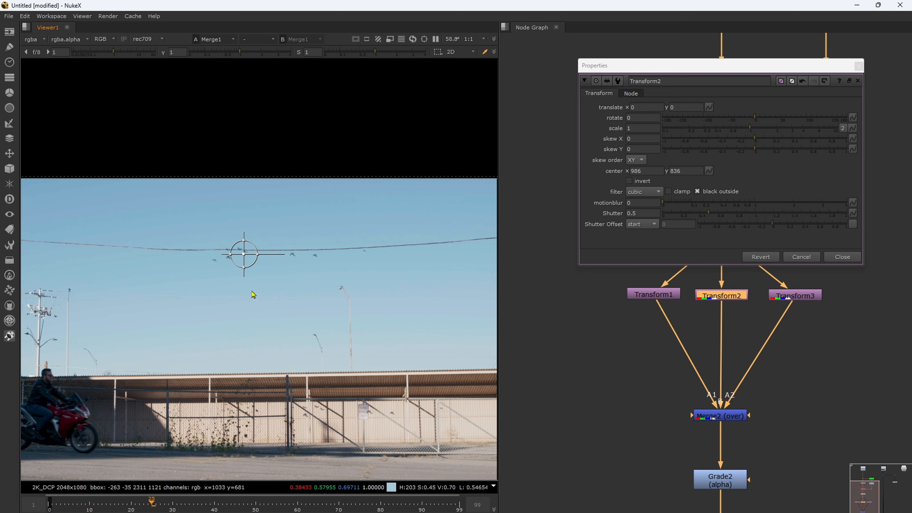
{"action": "middle_click_drag", "start_coordinate": [252, 300], "coordinate": [262, 329]}
{"action": "left_click_drag", "start_coordinate": [255, 286], "coordinate": [232, 256]}
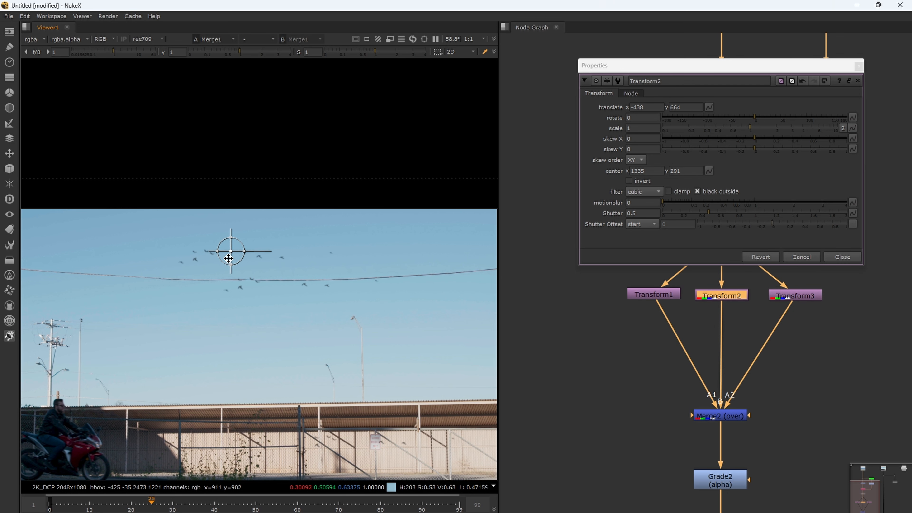
Translate the Transform3 birds up and slightly right, into the sky above the Transform2 birds.
{"action": "double_click", "coordinate": [809, 294]}
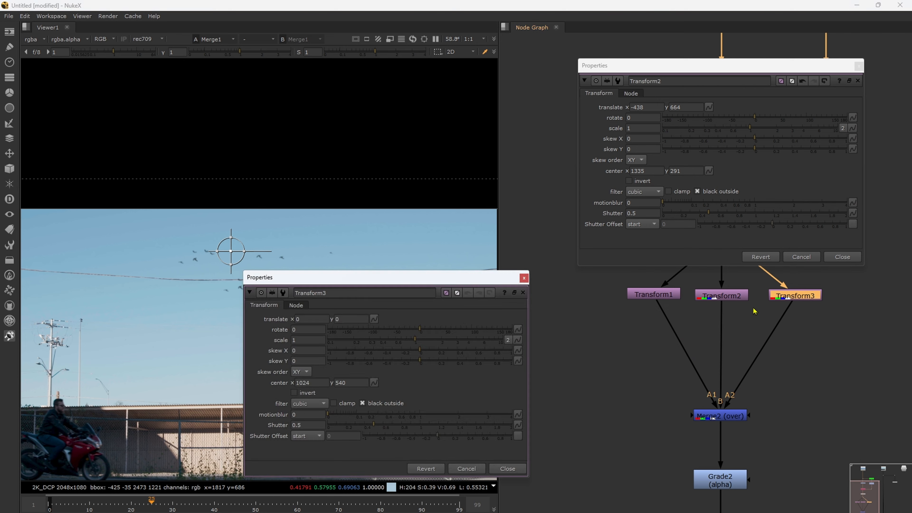
{"action": "left_click_drag", "start_coordinate": [479, 284], "coordinate": [803, 302]}
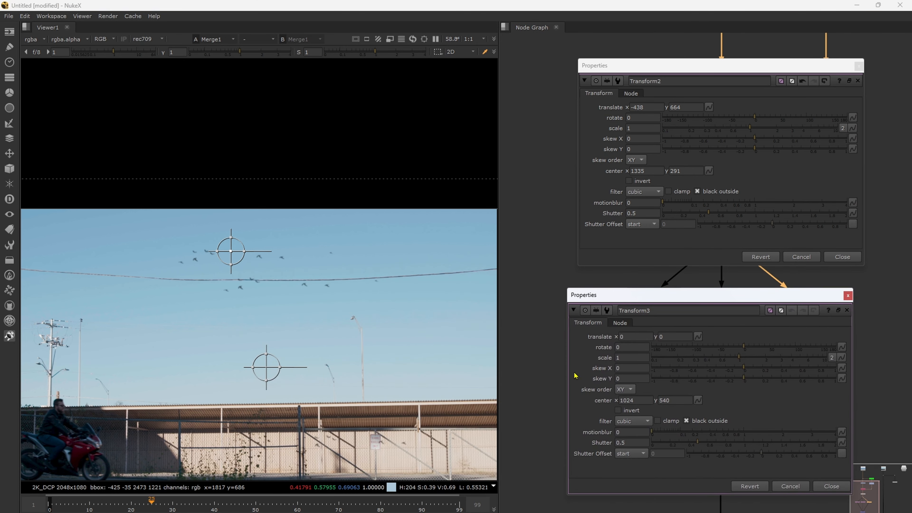
{"action": "left_click_drag", "start_coordinate": [271, 368], "coordinate": [316, 235]}
{"action": "left_click", "coordinate": [830, 486]}
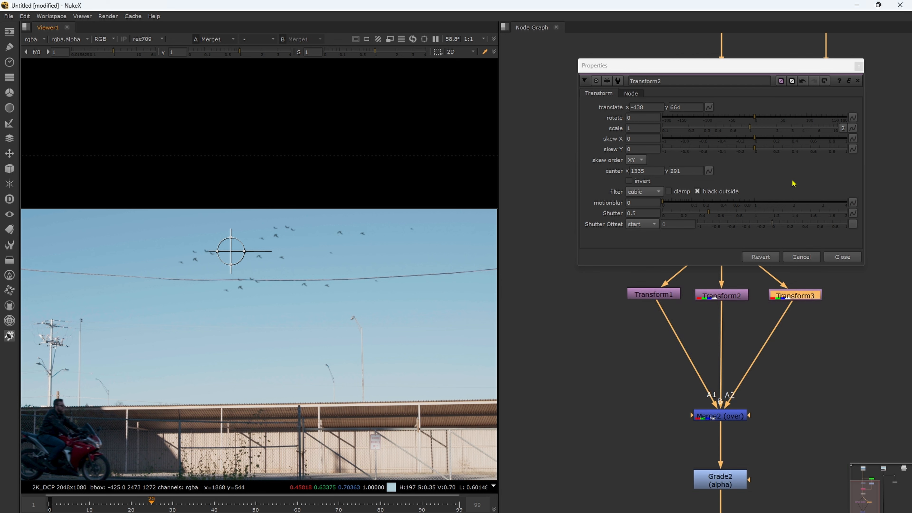
{"action": "left_click", "coordinate": [842, 257]}
Play back the Merge1 result and examine the three bird groups and their Transform branches in the node graph.
{"action": "scroll", "coordinate": [743, 319], "scroll_direction": "down", "scroll_amount": 6}
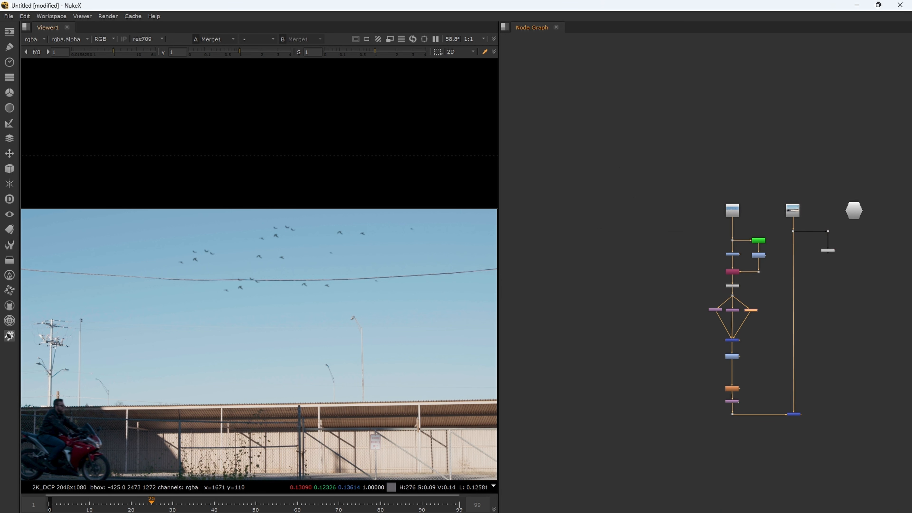
{"action": "key", "text": "l"}
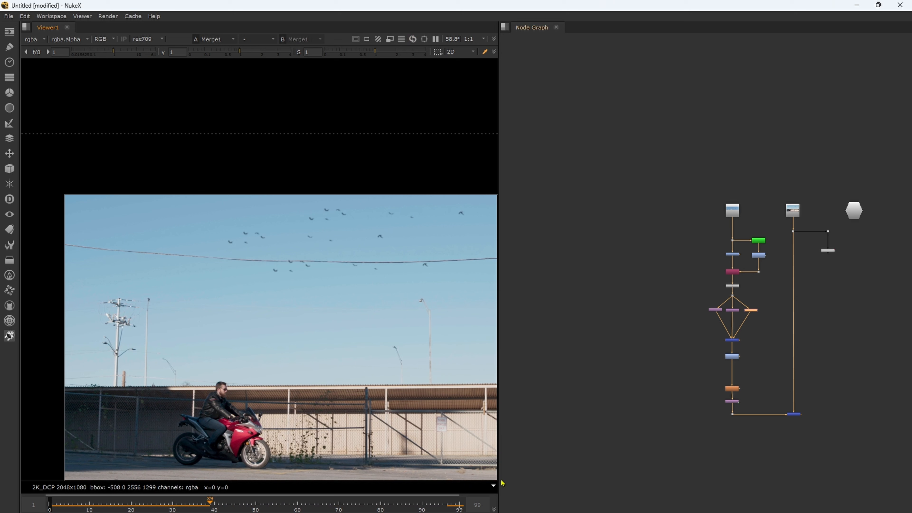
{"action": "middle_click_drag", "start_coordinate": [336, 371], "coordinate": [261, 350]}
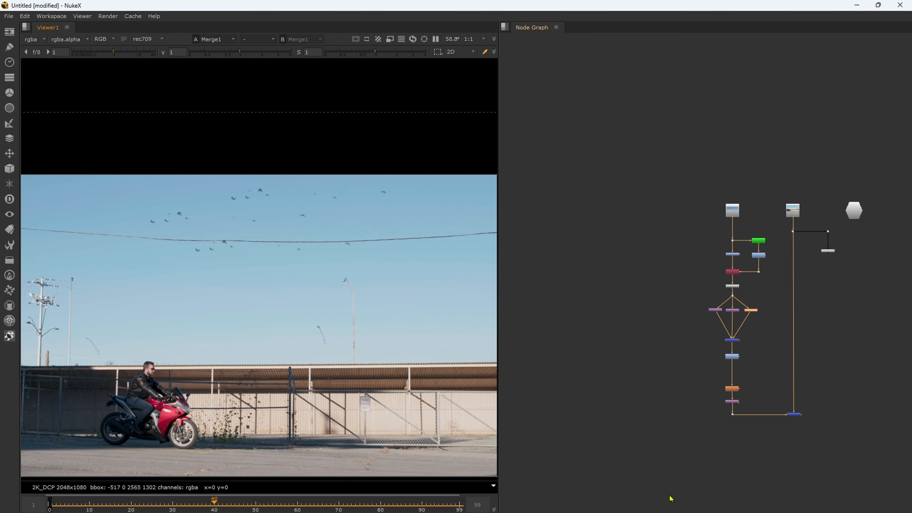
{"action": "scroll", "coordinate": [709, 348], "scroll_direction": "up", "scroll_amount": 4}
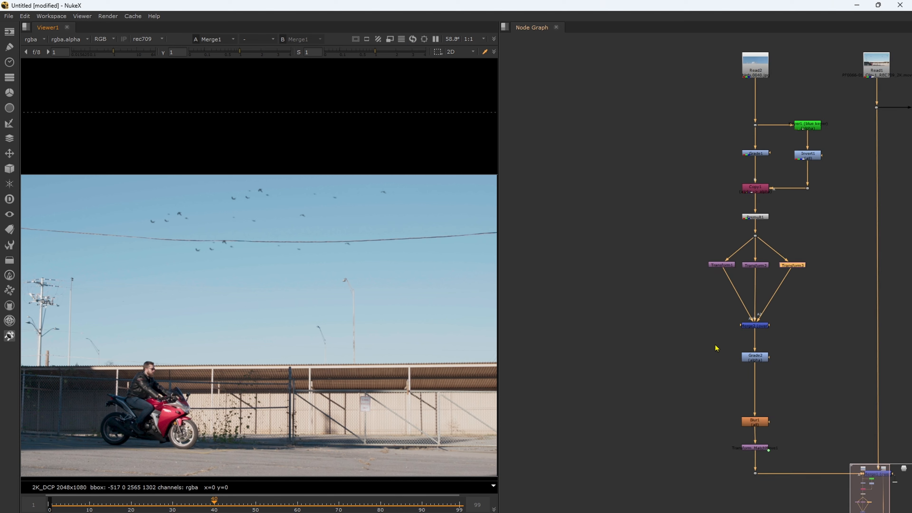
{"action": "middle_click_drag", "start_coordinate": [717, 347], "coordinate": [662, 395]}
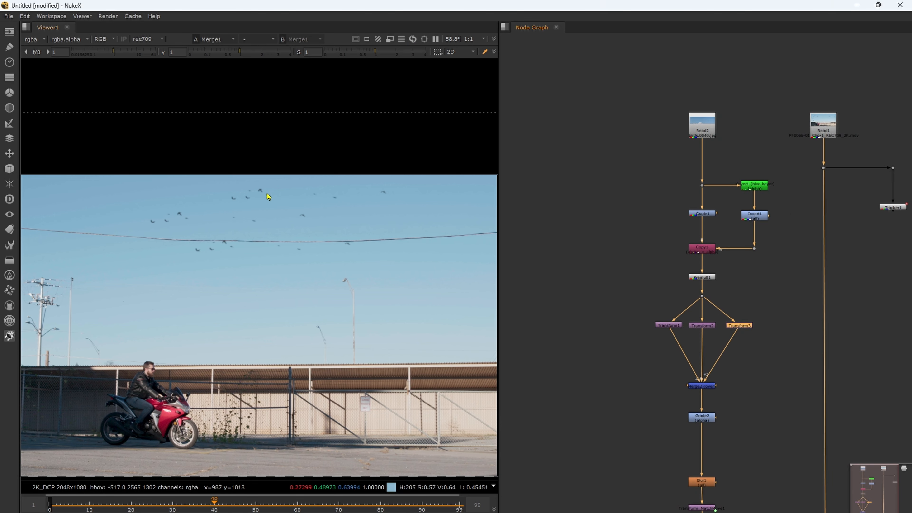
{"action": "scroll", "coordinate": [665, 346], "scroll_direction": "up", "scroll_amount": 3}
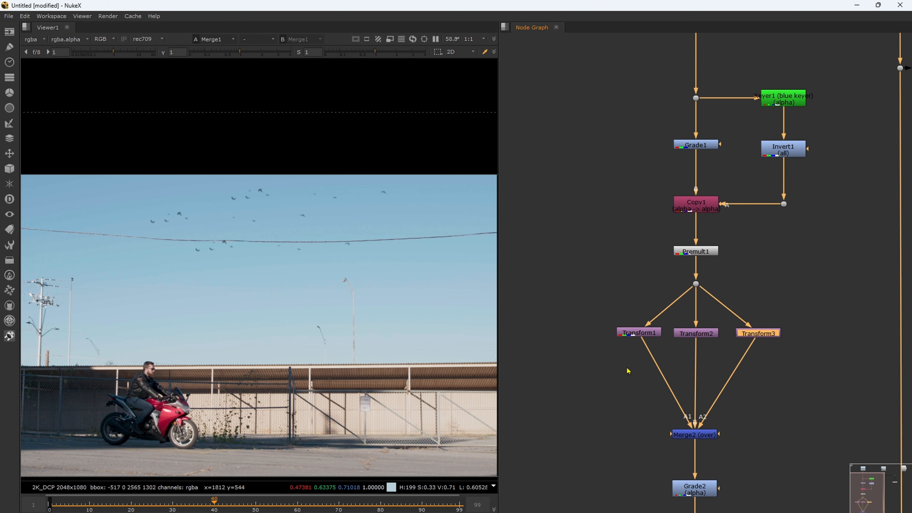
{"action": "left_click_drag", "start_coordinate": [604, 275], "coordinate": [815, 377]}
{"action": "middle_click_drag", "start_coordinate": [793, 397], "coordinate": [761, 375]}
Add a TimeOffset node and insert it between Transform2 and Merge2.
{"action": "left_click", "coordinate": [749, 384]}
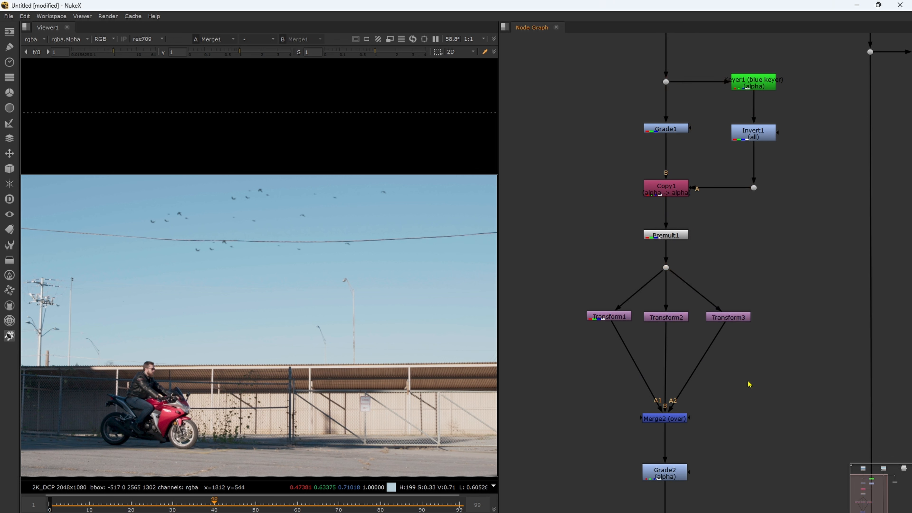
{"action": "key", "text": "Tab"}
{"action": "type", "text": "time"}
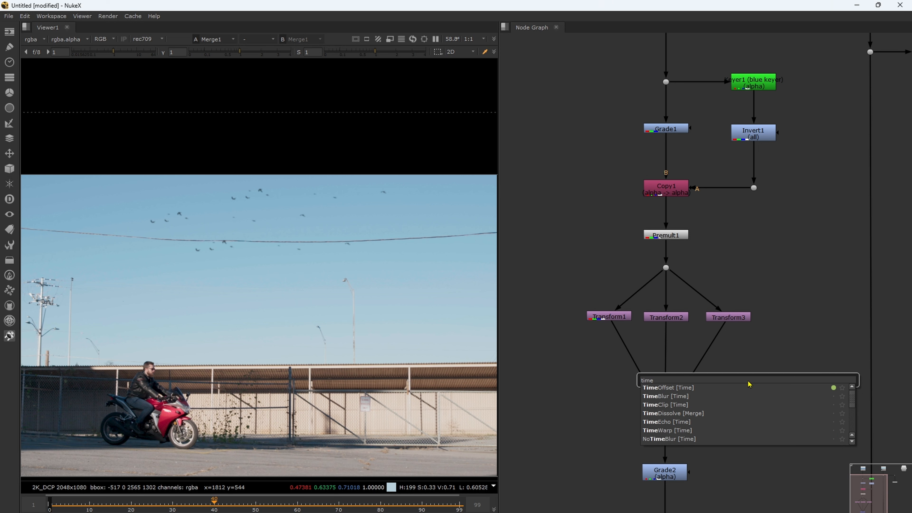
{"action": "key", "text": "Return"}
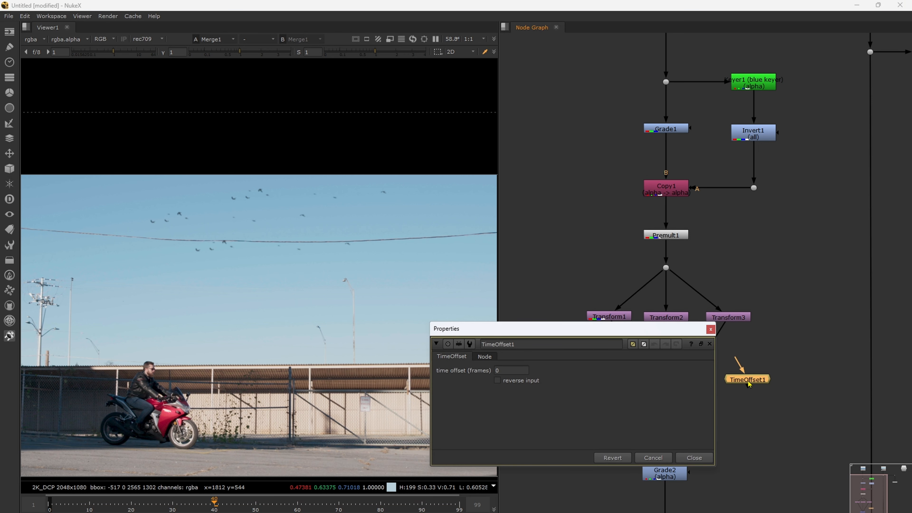
{"action": "left_click_drag", "start_coordinate": [638, 332], "coordinate": [809, 123]}
{"action": "middle_click_drag", "start_coordinate": [764, 395], "coordinate": [726, 398]}
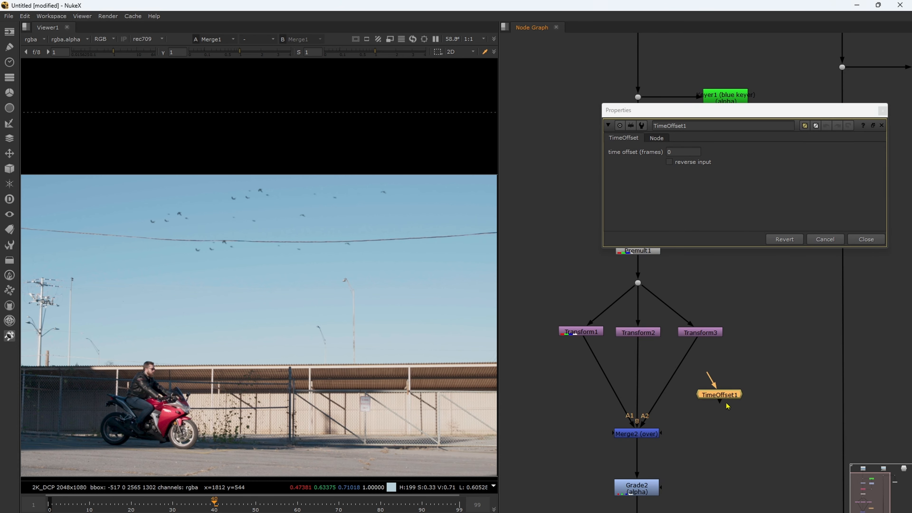
{"action": "left_click_drag", "start_coordinate": [725, 398], "coordinate": [642, 372]}
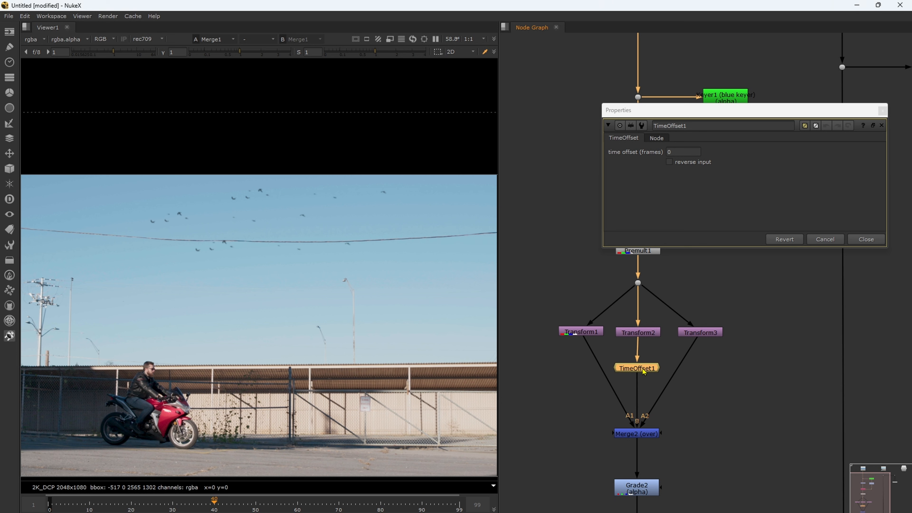
Set the time offset of TimeOffset1 to -10 frames.
{"action": "left_click", "coordinate": [683, 150]}
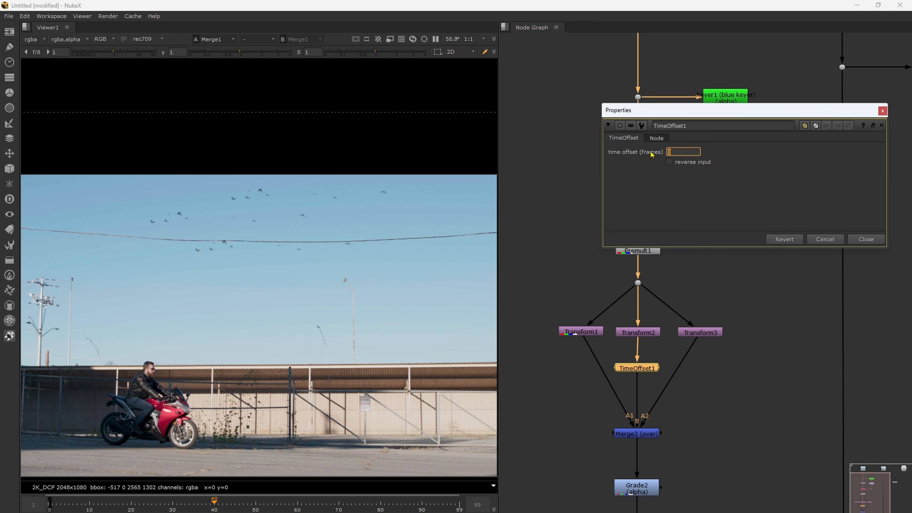
{"action": "type", "text": "-10"}
{"action": "key", "text": "Return"}
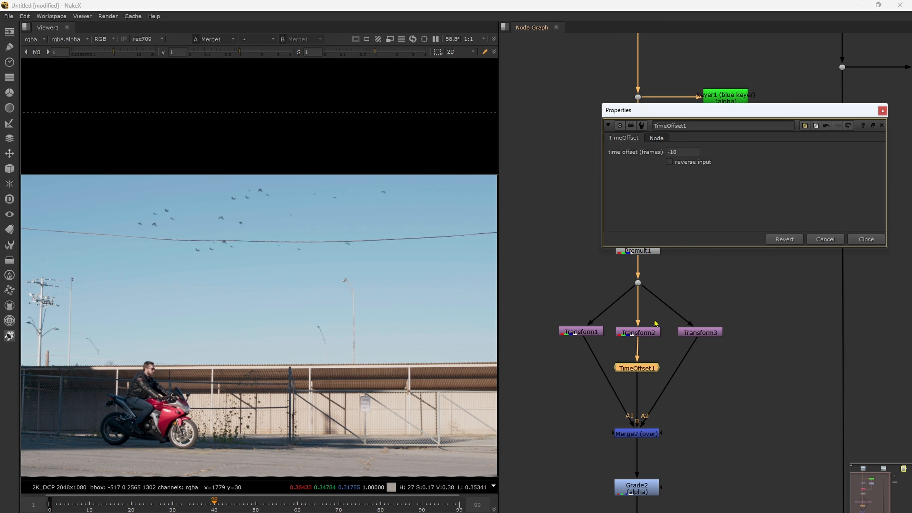
Label TimeOffset1 with the expression [value time_offset] so the node displays its frame offset.
{"action": "left_click", "coordinate": [656, 138]}
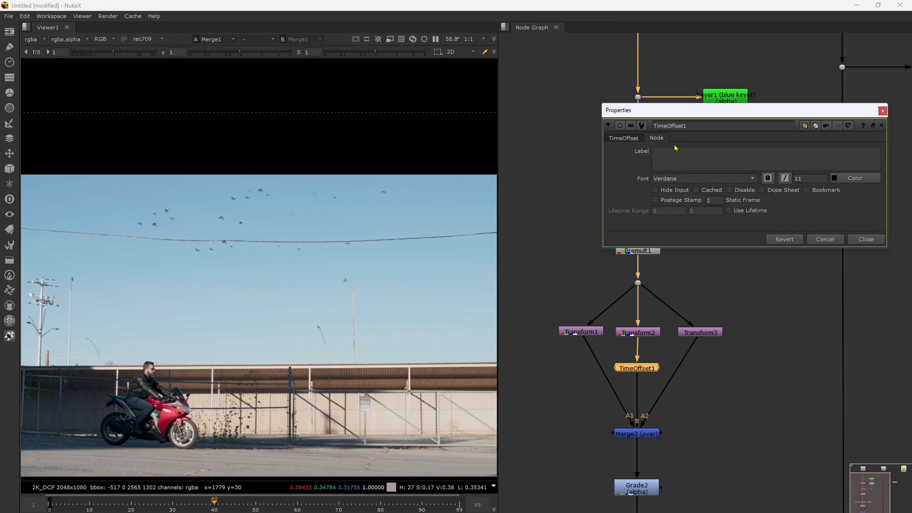
{"action": "type", "text": "[]"}
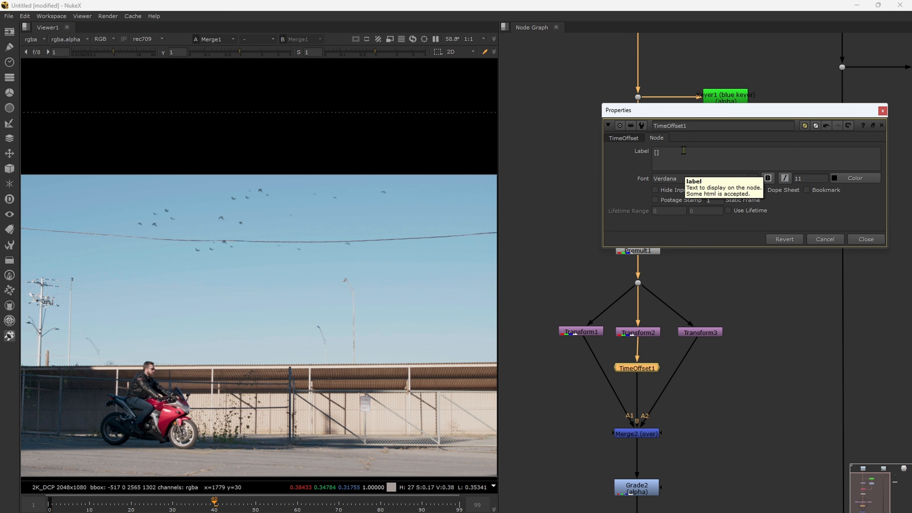
{"action": "type", "text": "value"}
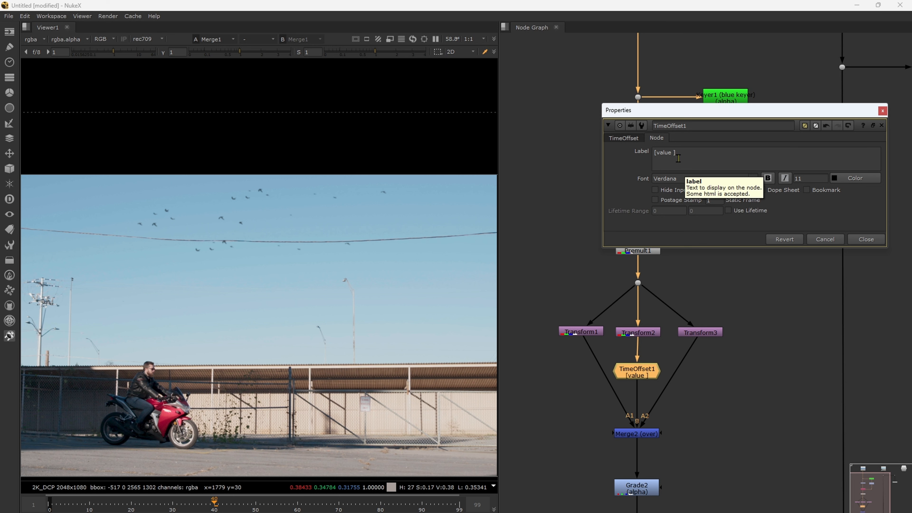
{"action": "left_click", "coordinate": [624, 138]}
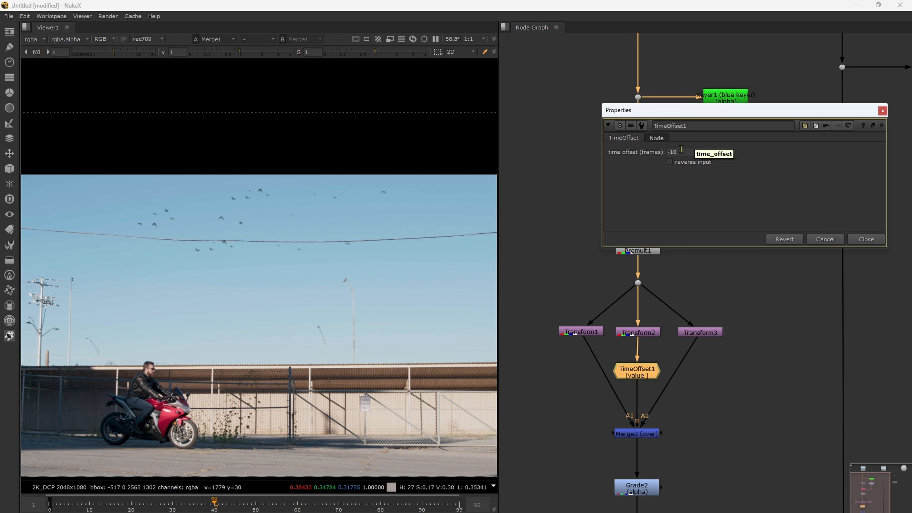
{"action": "left_click", "coordinate": [657, 138]}
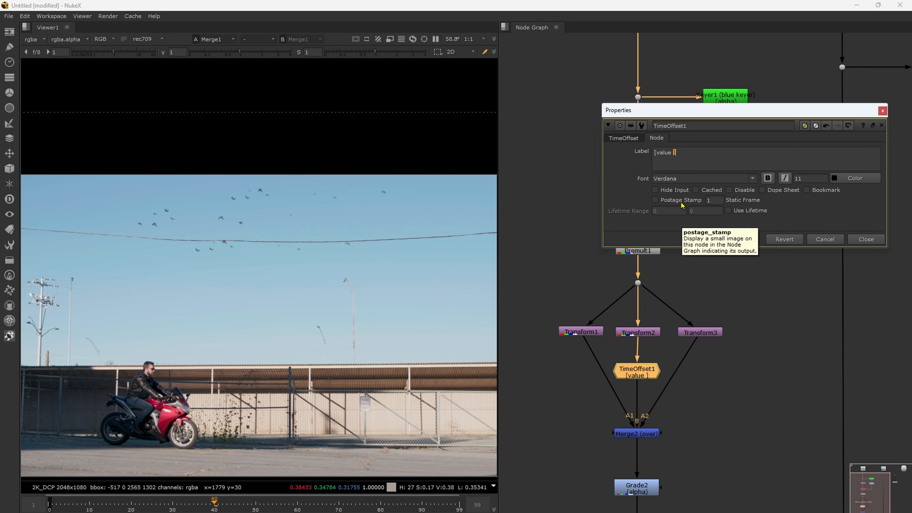
{"action": "type", "text": "time_offset"}
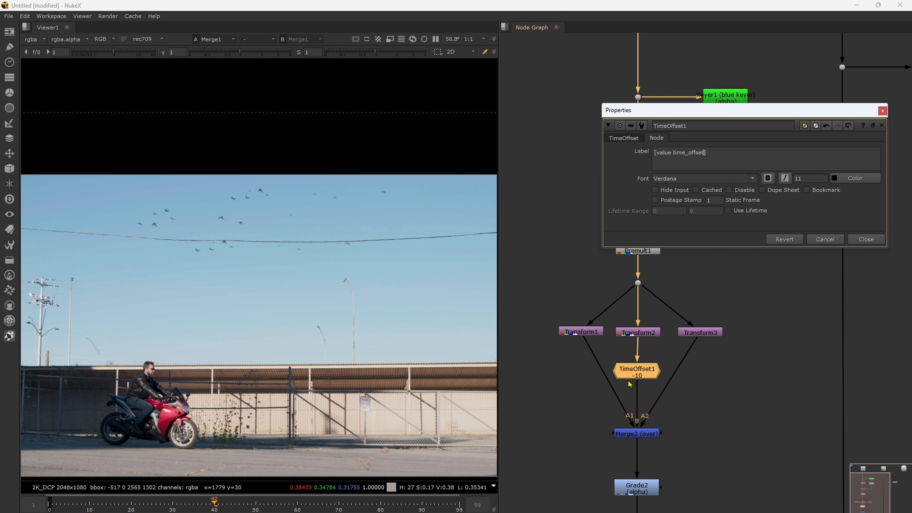
{"action": "left_click", "coordinate": [859, 240]}
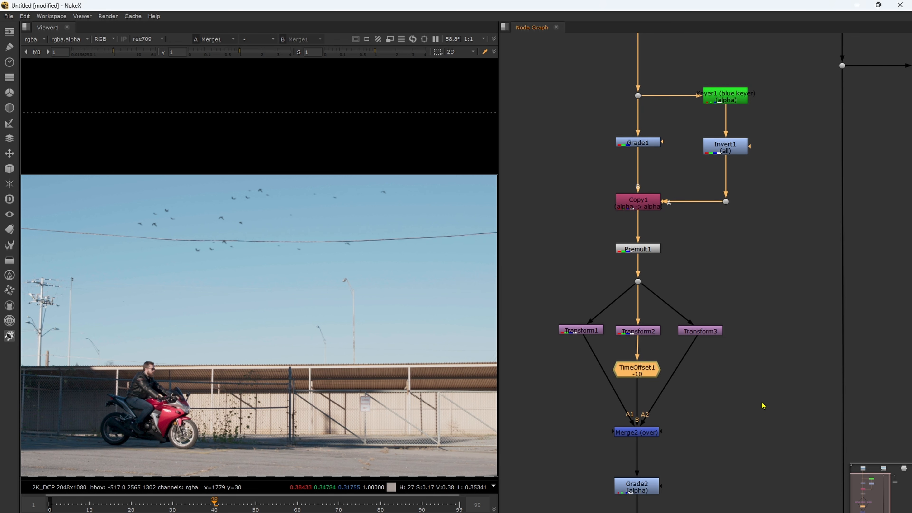
Duplicate the TimeOffset1 node and insert the copy between Transform3 and Merge2.
{"action": "middle_click_drag", "start_coordinate": [682, 398], "coordinate": [692, 348]}
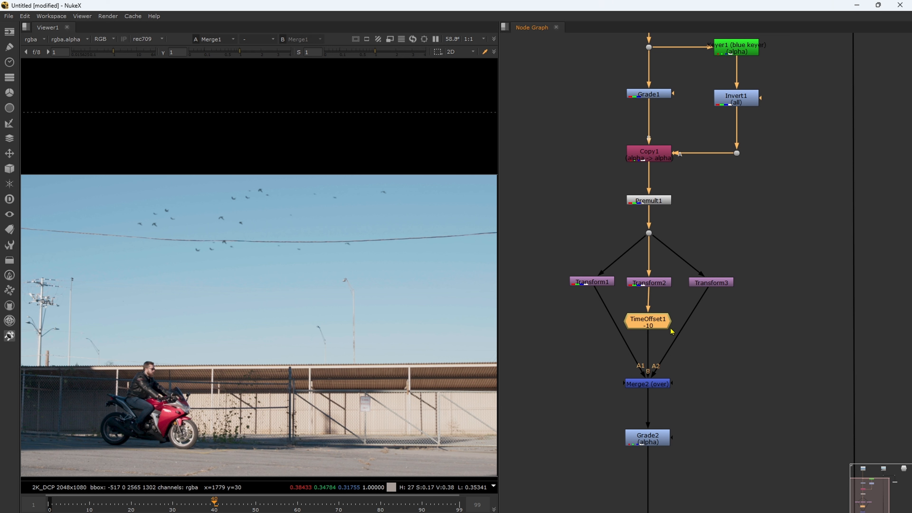
{"action": "key", "text": "ctrl+v"}
{"action": "left_click_drag", "start_coordinate": [658, 343], "coordinate": [712, 365]}
{"action": "key", "text": "ctrl+z"}
{"action": "left_click_drag", "start_coordinate": [652, 335], "coordinate": [768, 381]}
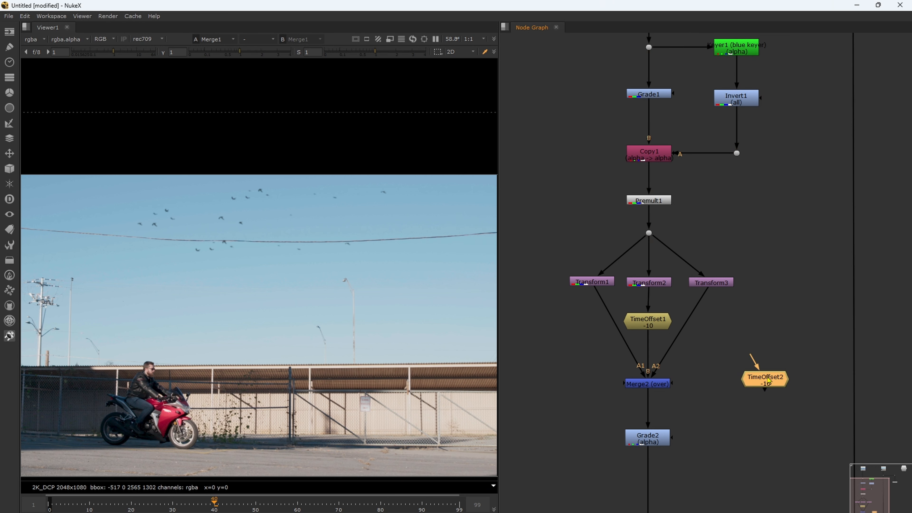
{"action": "left_click_drag", "start_coordinate": [768, 382], "coordinate": [697, 295]}
Set the time offset of the TimeOffset node below Transform3 to -20 frames.
{"action": "scroll", "coordinate": [736, 386], "scroll_direction": "up", "scroll_amount": 2}
{"action": "double_click", "coordinate": [698, 295]}
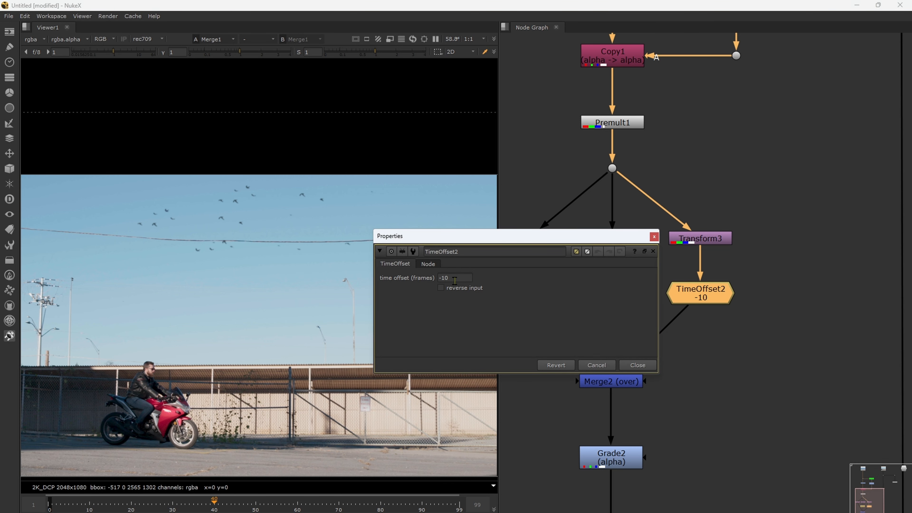
{"action": "type", "text": "-20"}
{"action": "left_click", "coordinate": [634, 365]}
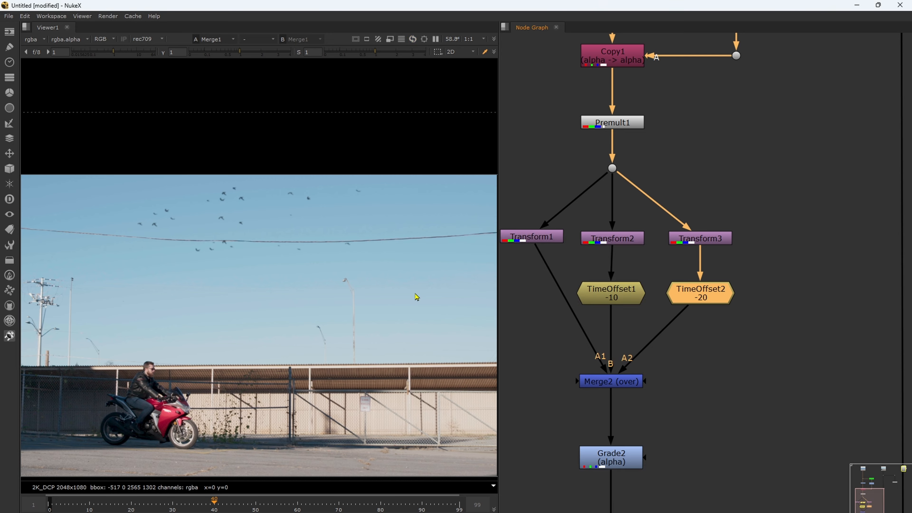
Play back the composite in a maximized viewer with the whole frame fitted to check the time-offset flocks.
{"action": "scroll", "coordinate": [263, 293], "scroll_direction": "down", "scroll_amount": 3}
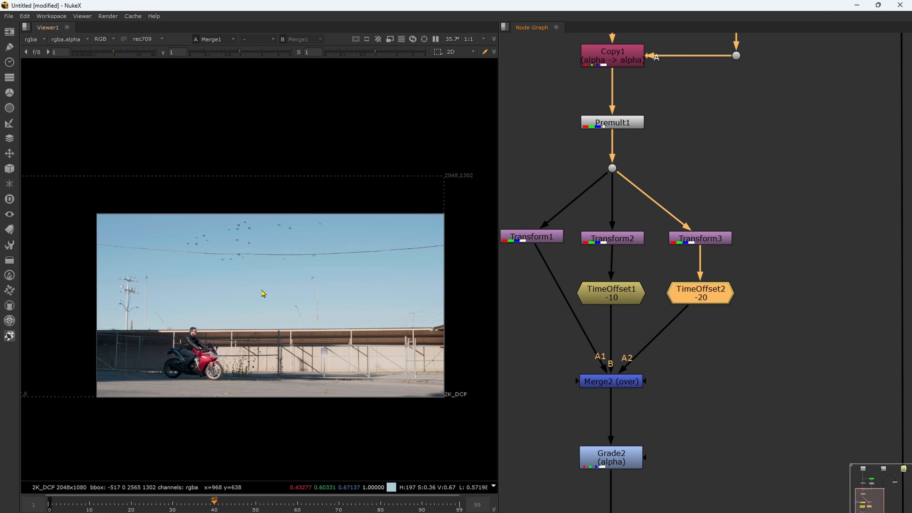
{"action": "key", "text": "space"}
{"action": "key", "text": "f"}
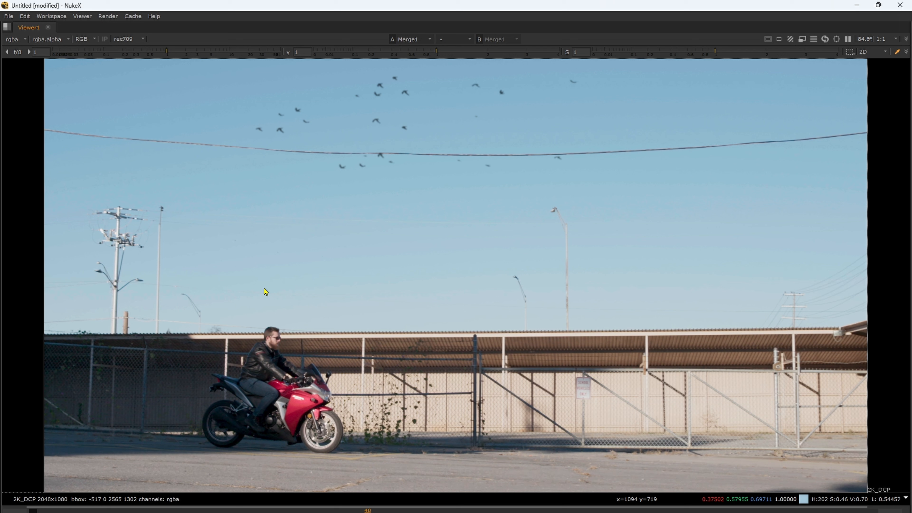
{"action": "key", "text": "l"}
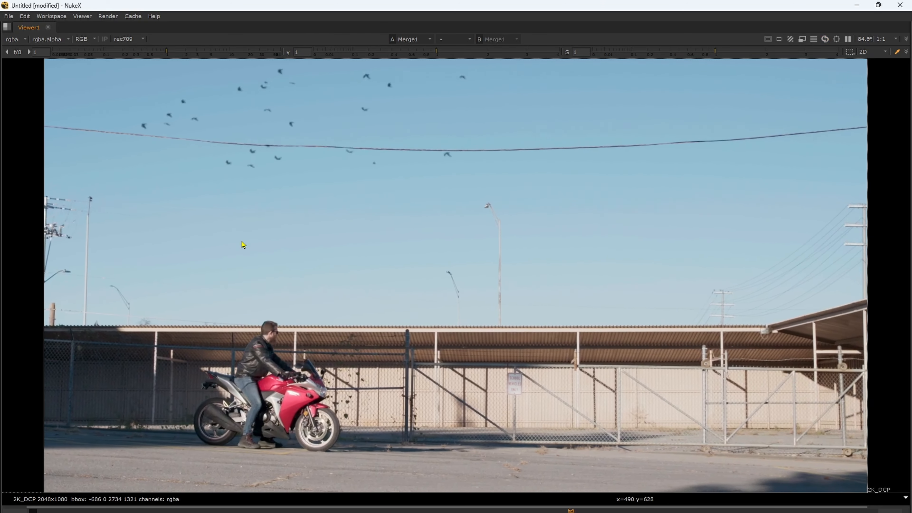
{"action": "key", "text": "space"}
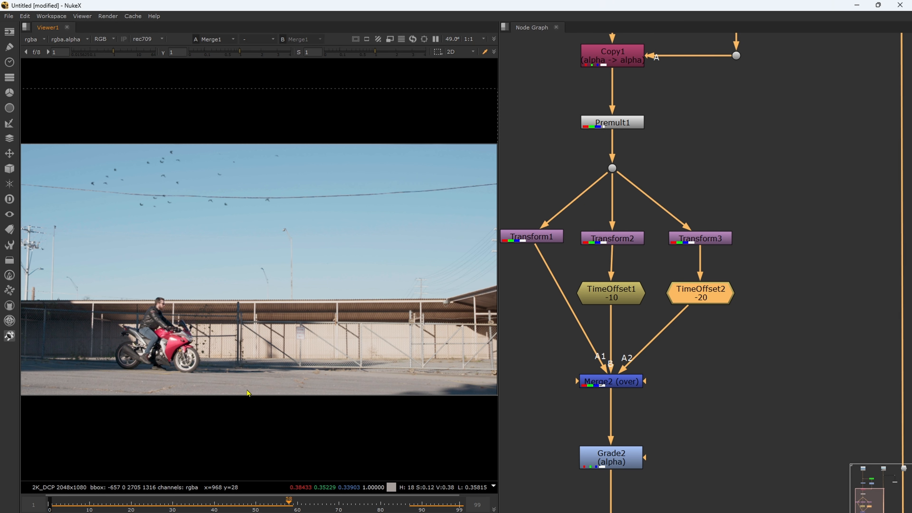
{"action": "scroll", "coordinate": [196, 269], "scroll_direction": "down", "scroll_amount": 4}
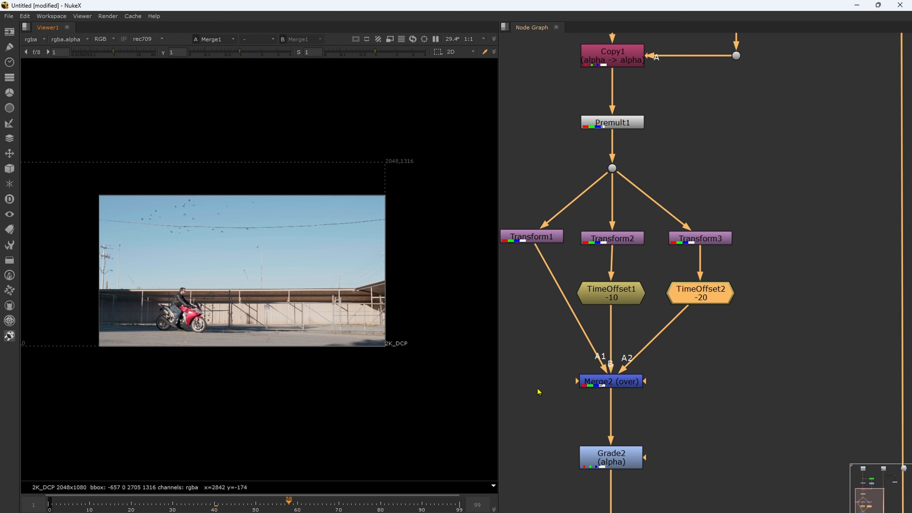
Select the bird branch nodes from Premult1 down to the last Dot and examine that part of the node graph.
{"action": "scroll", "coordinate": [539, 387], "scroll_direction": "down", "scroll_amount": 4}
{"action": "middle_click_drag", "start_coordinate": [568, 368], "coordinate": [586, 354]}
{"action": "scroll", "coordinate": [584, 354], "scroll_direction": "down", "scroll_amount": 3}
{"action": "middle_click_drag", "start_coordinate": [575, 399], "coordinate": [609, 361]}
{"action": "left_click_drag", "start_coordinate": [567, 234], "coordinate": [668, 411]}
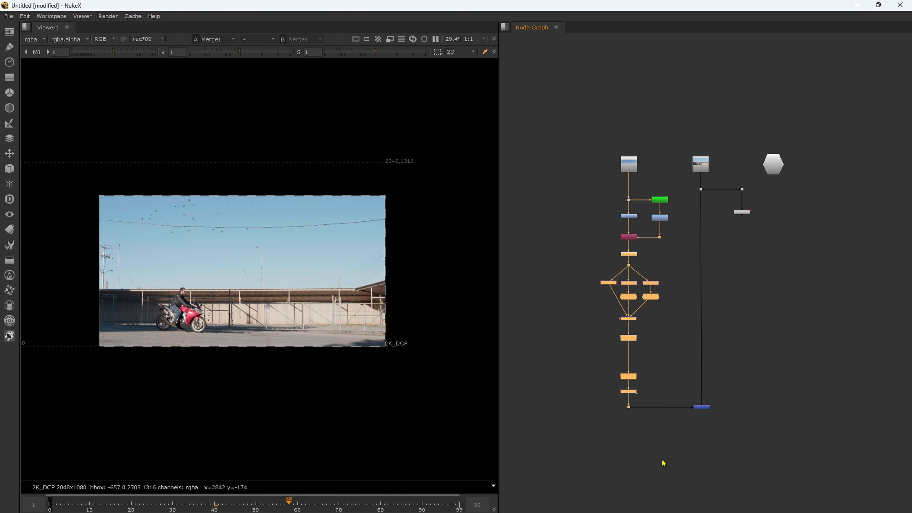
{"action": "middle_click_drag", "start_coordinate": [629, 480], "coordinate": [638, 428]}
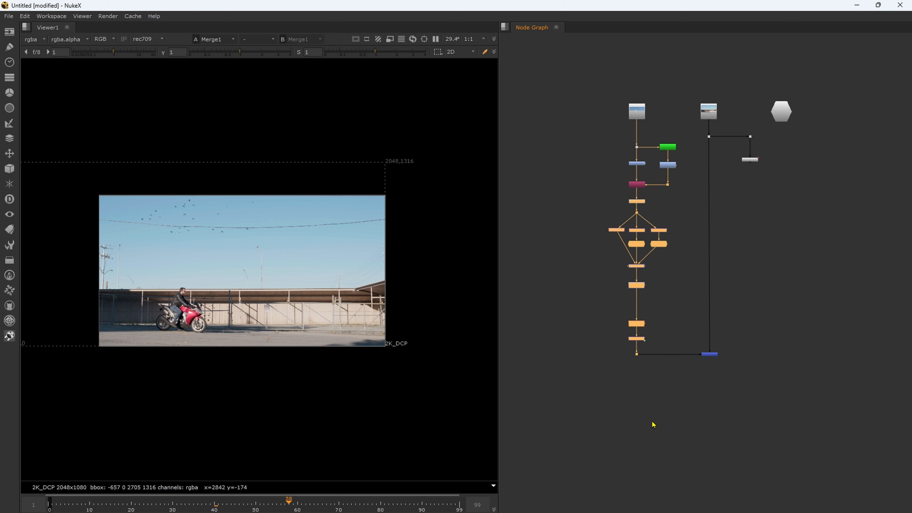
{"action": "scroll", "coordinate": [655, 267], "scroll_direction": "up", "scroll_amount": 3}
{"action": "middle_click_drag", "start_coordinate": [678, 348], "coordinate": [683, 287]}
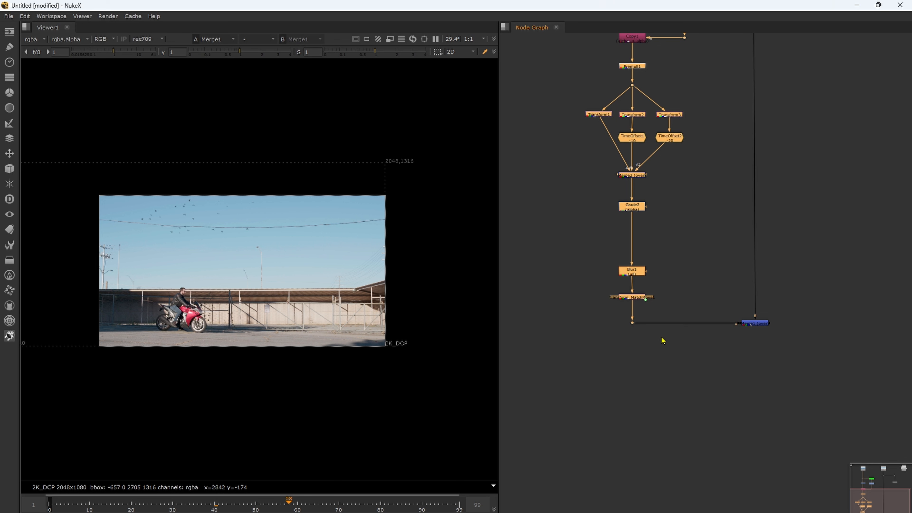
Move the Grade2, Blur1, match-move, last Dot and Merge1 nodes down together to make room below Merge2.
{"action": "left_click", "coordinate": [662, 293]}
{"action": "left_click_drag", "start_coordinate": [583, 196], "coordinate": [783, 373]}
{"action": "middle_click_drag", "start_coordinate": [784, 372], "coordinate": [763, 275]}
{"action": "left_click_drag", "start_coordinate": [730, 229], "coordinate": [729, 479]}
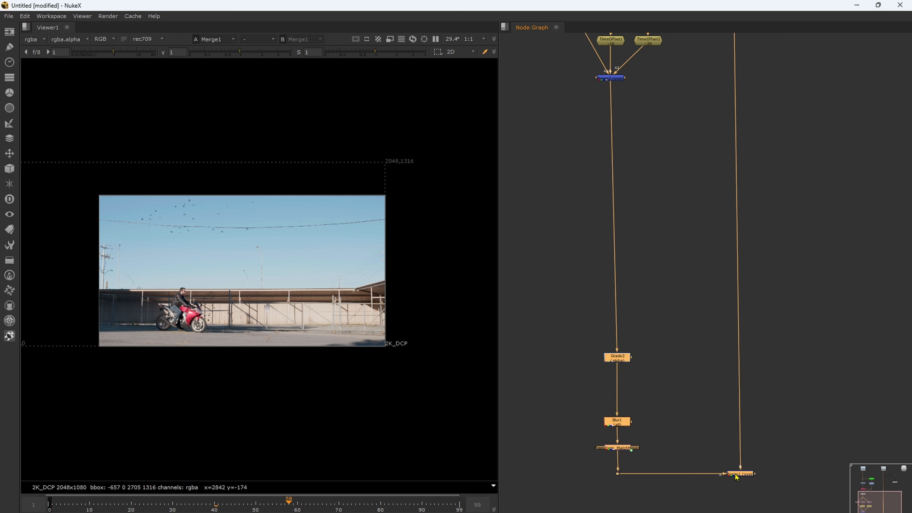
{"action": "middle_click_drag", "start_coordinate": [639, 248], "coordinate": [666, 323]}
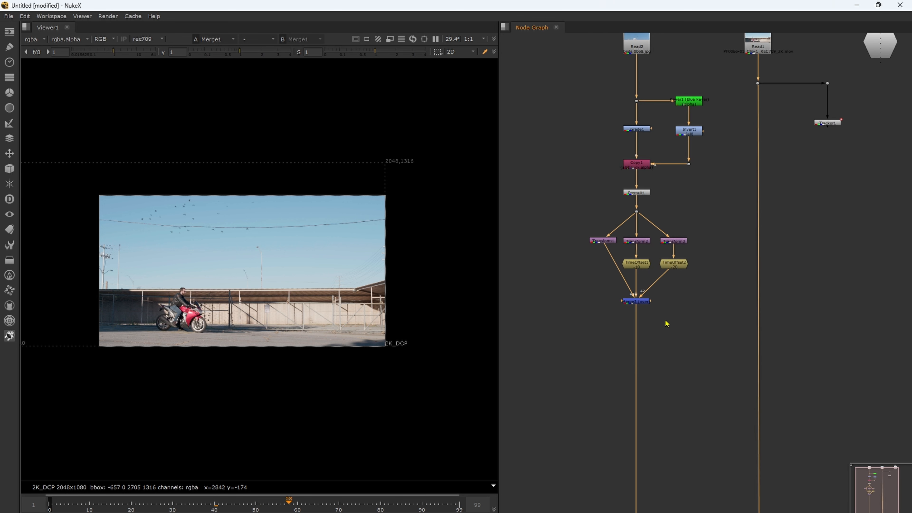
Add three Transform nodes in a horizontal row below Merge2 and close their properties.
{"action": "left_click_drag", "start_coordinate": [559, 202], "coordinate": [695, 332]}
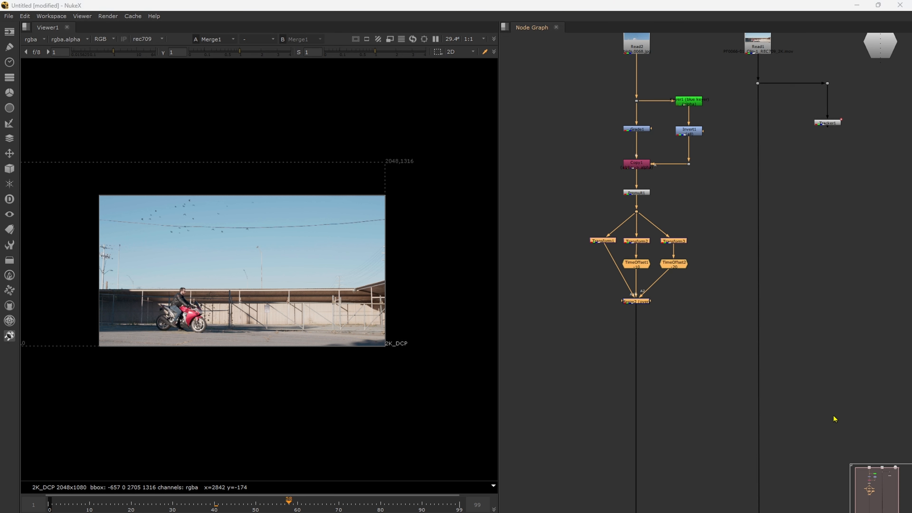
{"action": "left_click", "coordinate": [573, 384]}
{"action": "scroll", "coordinate": [586, 359], "scroll_direction": "up", "scroll_amount": 6}
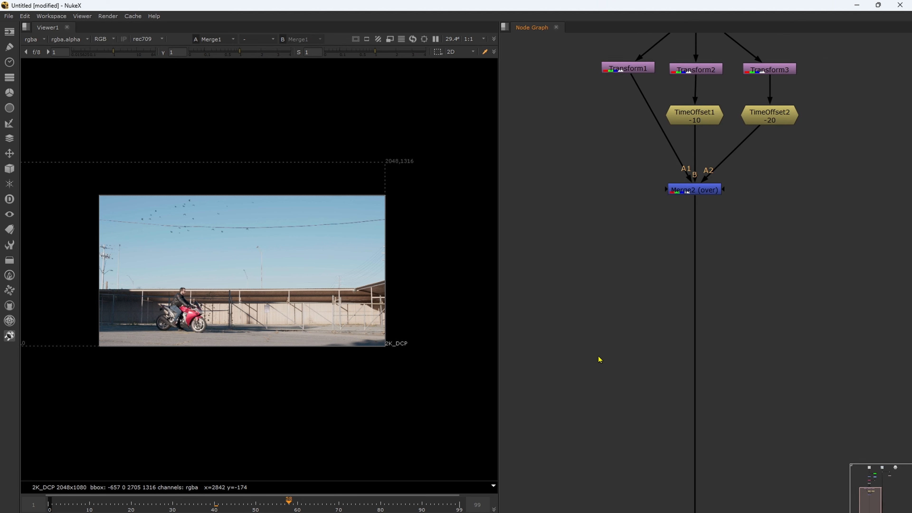
{"action": "scroll", "coordinate": [607, 335], "scroll_direction": "up", "scroll_amount": 5}
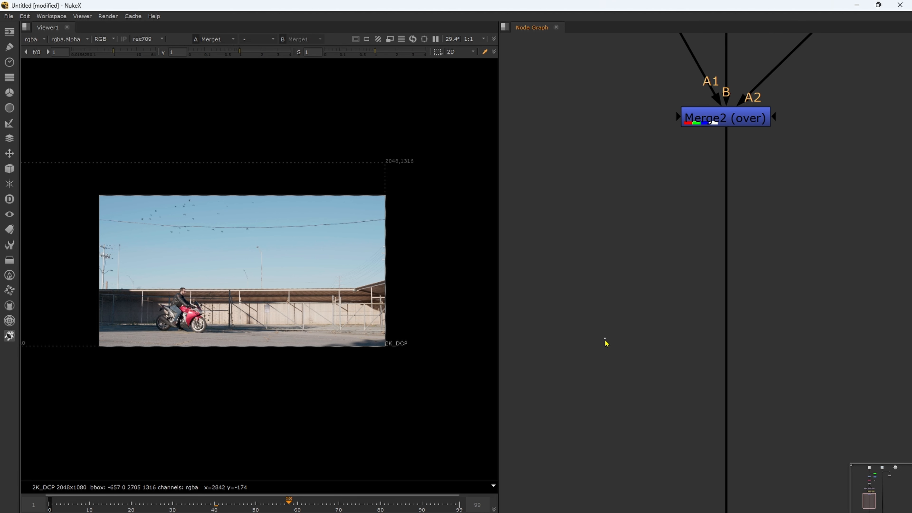
{"action": "key", "text": "t"}
{"action": "key", "text": "t"}
{"action": "key", "text": "t"}
{"action": "left_click", "coordinate": [668, 322]}
{"action": "left_click_drag", "start_coordinate": [667, 322], "coordinate": [531, 439]}
{"action": "key", "text": "l"}
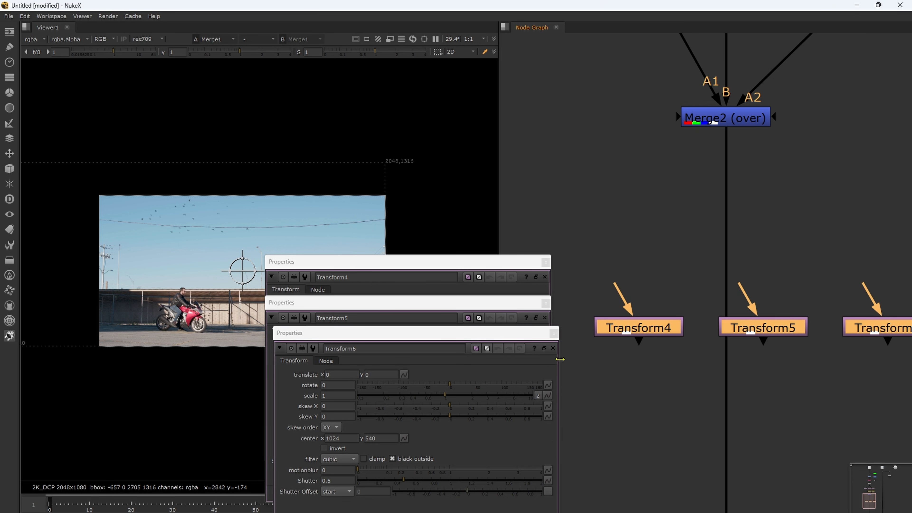
{"action": "left_click", "coordinate": [554, 334]}
{"action": "left_click", "coordinate": [546, 303]}
{"action": "left_click", "coordinate": [546, 262]}
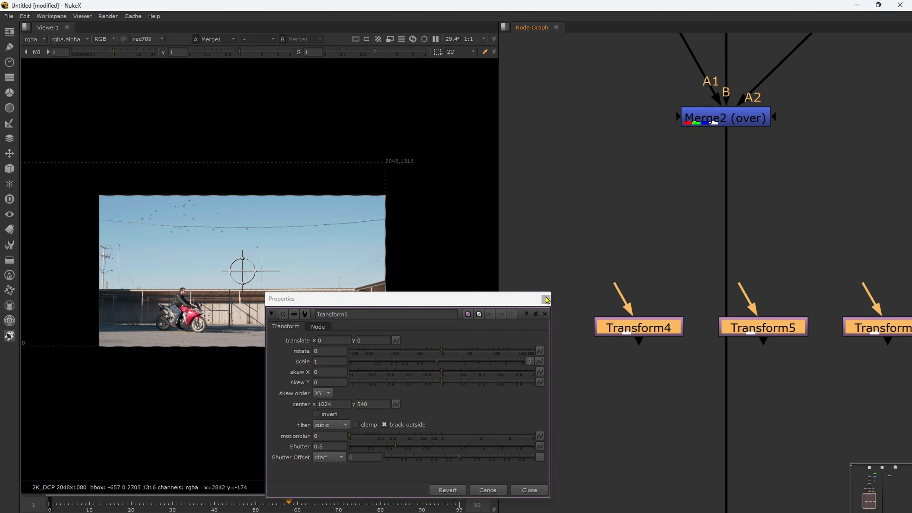
{"action": "left_click", "coordinate": [545, 302]}
Move the new Transform row down, insert Transform5 into the pipe below Merge2, and align it under that node.
{"action": "scroll", "coordinate": [642, 420], "scroll_direction": "down", "scroll_amount": 4}
{"action": "left_click_drag", "start_coordinate": [598, 336], "coordinate": [804, 401]}
{"action": "left_click_drag", "start_coordinate": [720, 375], "coordinate": [708, 414]}
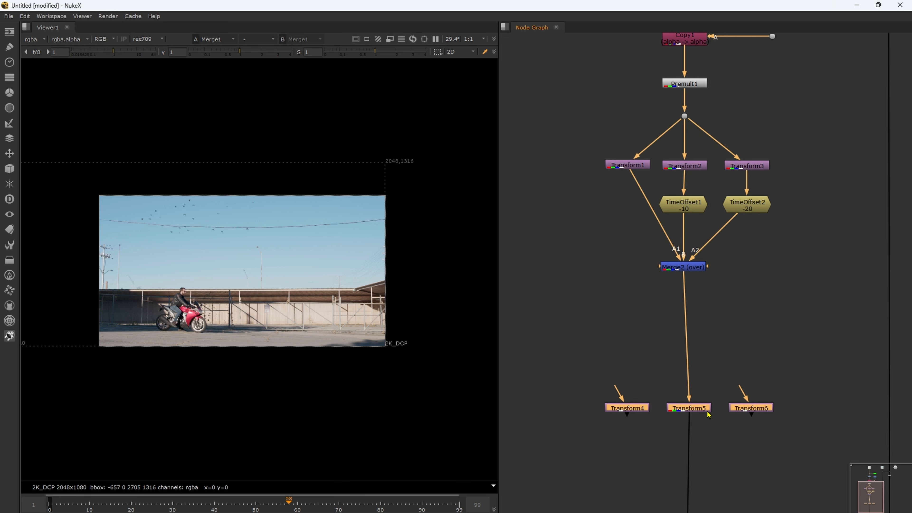
{"action": "scroll", "coordinate": [694, 407], "scroll_direction": "up", "scroll_amount": 3}
{"action": "left_click_drag", "start_coordinate": [531, 309], "coordinate": [831, 396]}
{"action": "left_click_drag", "start_coordinate": [704, 366], "coordinate": [695, 366]}
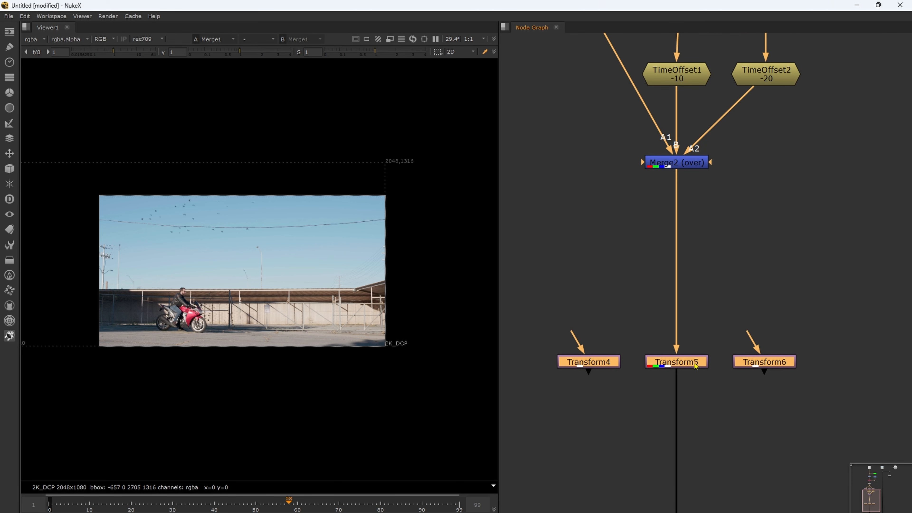
Add a Dot to the pipe just below Merge2 and connect the inputs of Transform4 and Transform6 to it.
{"action": "left_click", "coordinate": [675, 260], "text": "ctrl"}
{"action": "left_click_drag", "start_coordinate": [676, 262], "coordinate": [676, 213]}
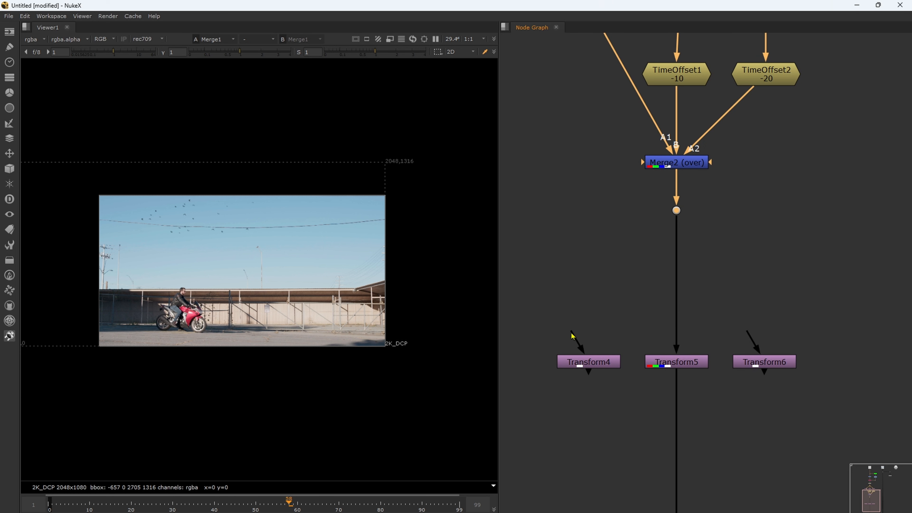
{"action": "left_click_drag", "start_coordinate": [572, 334], "coordinate": [676, 212]}
{"action": "left_click_drag", "start_coordinate": [749, 339], "coordinate": [679, 215]}
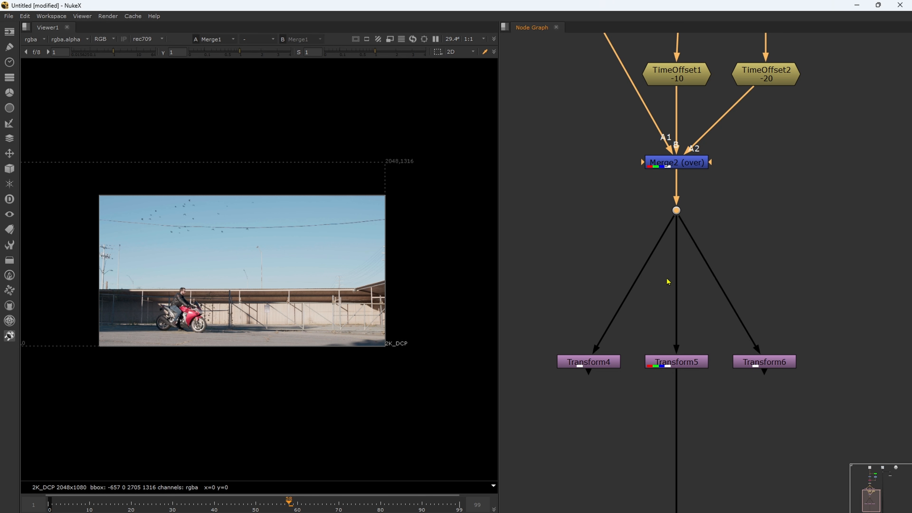
Insert a Merge node below Transform5 and connect its A inputs to Transform4 and Transform6.
{"action": "middle_click_drag", "start_coordinate": [583, 399], "coordinate": [596, 282]}
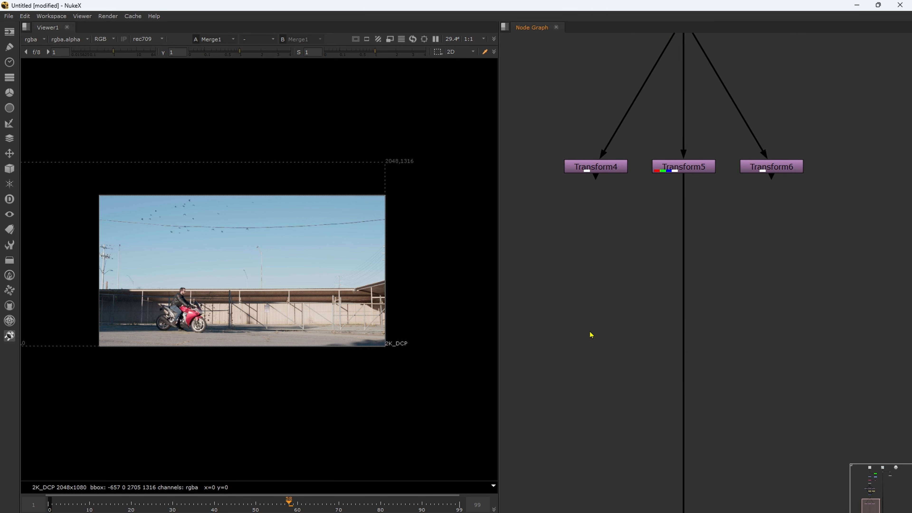
{"action": "key", "text": "m"}
{"action": "left_click_drag", "start_coordinate": [603, 332], "coordinate": [695, 398]}
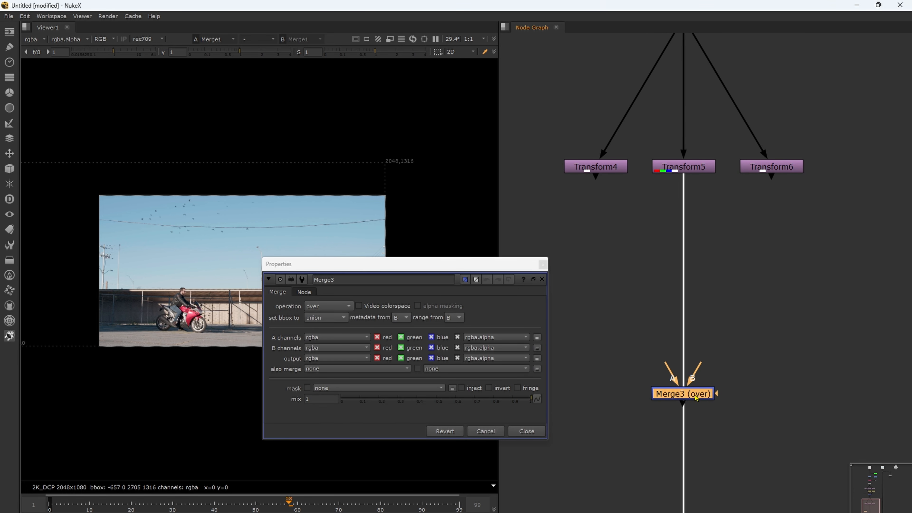
{"action": "left_click_drag", "start_coordinate": [667, 361], "coordinate": [595, 169]}
{"action": "left_click_drag", "start_coordinate": [648, 393], "coordinate": [770, 168]}
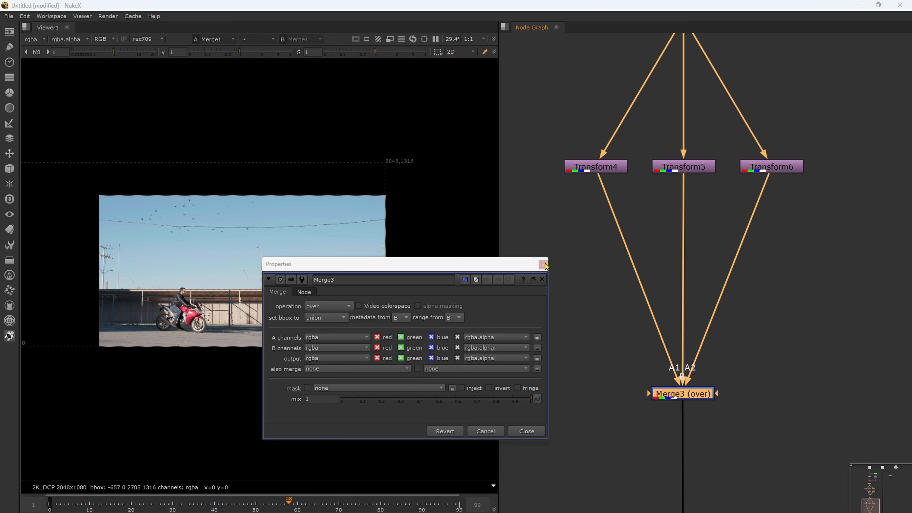
{"action": "left_click", "coordinate": [542, 264]}
Offset Transform5's flock down and to the right in the sky, over the power line, and close its properties.
{"action": "middle_click_drag", "start_coordinate": [573, 299], "coordinate": [613, 316]}
{"action": "scroll", "coordinate": [588, 323], "scroll_direction": "down", "scroll_amount": 2}
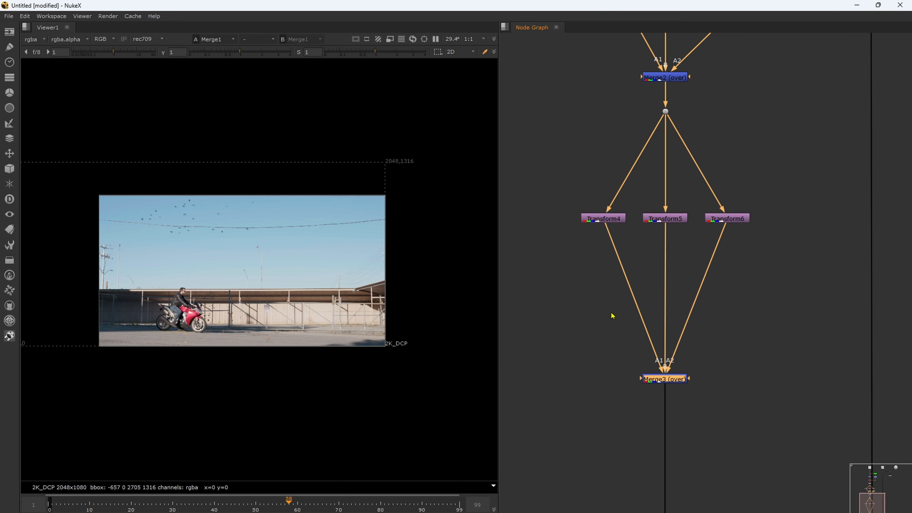
{"action": "double_click", "coordinate": [604, 219]}
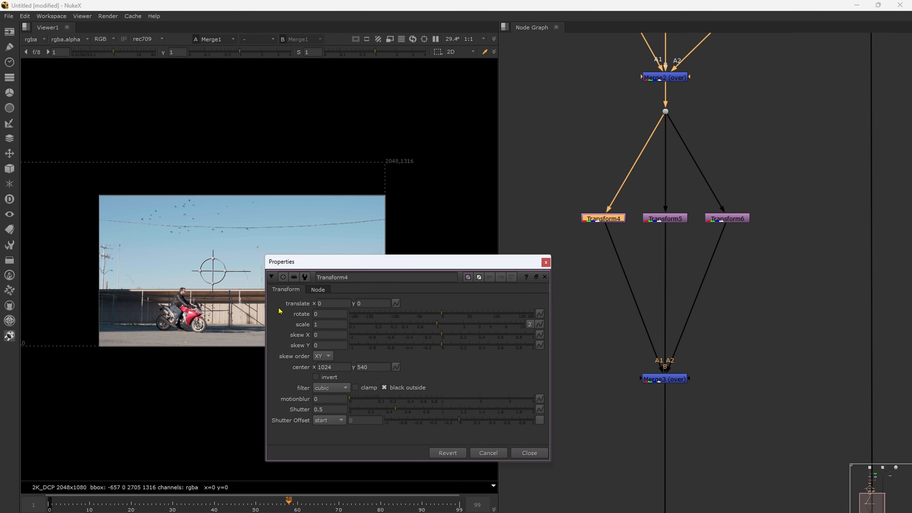
{"action": "left_click", "coordinate": [530, 452]}
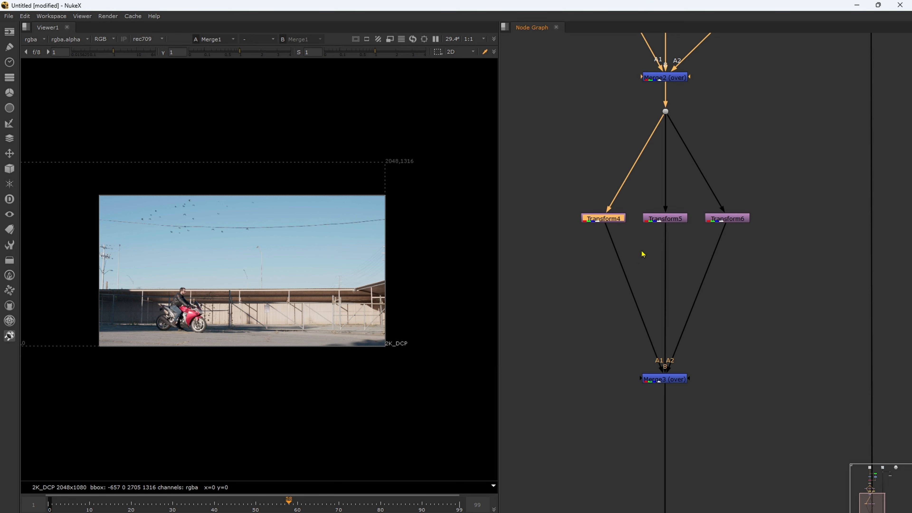
{"action": "double_click", "coordinate": [666, 220]}
{"action": "left_click_drag", "start_coordinate": [420, 299], "coordinate": [586, 219]}
{"action": "scroll", "coordinate": [233, 281], "scroll_direction": "up", "scroll_amount": 2}
{"action": "scroll", "coordinate": [233, 281], "scroll_direction": "up", "scroll_amount": 1}
{"action": "left_click_drag", "start_coordinate": [199, 266], "coordinate": [315, 321]}
{"action": "middle_click_drag", "start_coordinate": [233, 281], "coordinate": [249, 346]}
{"action": "left_click", "coordinate": [712, 220]}
{"action": "scroll", "coordinate": [585, 262], "scroll_direction": "down", "scroll_amount": 4}
{"action": "left_click_drag", "start_coordinate": [687, 468], "coordinate": [767, 512]}
{"action": "left_click", "coordinate": [767, 512]}
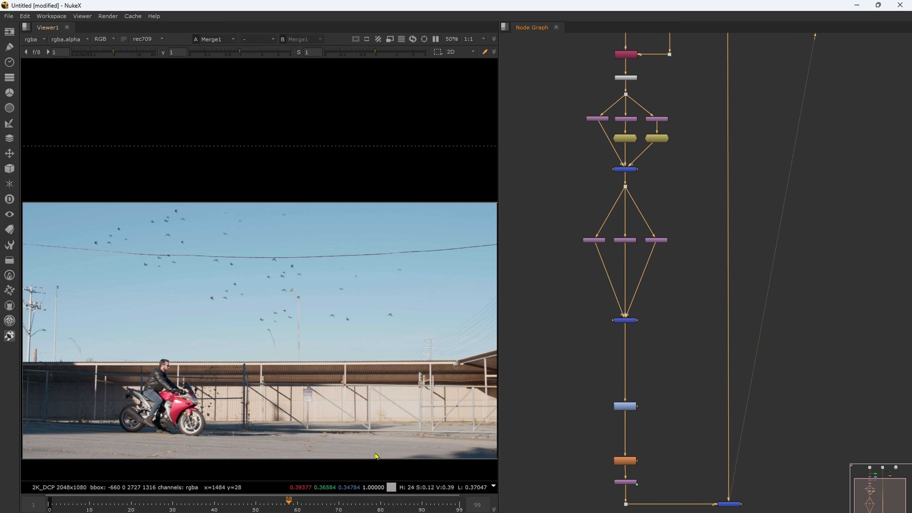
{"action": "scroll", "coordinate": [551, 380], "scroll_direction": "down", "scroll_amount": 3}
{"action": "scroll", "coordinate": [578, 348], "scroll_direction": "up", "scroll_amount": 6}
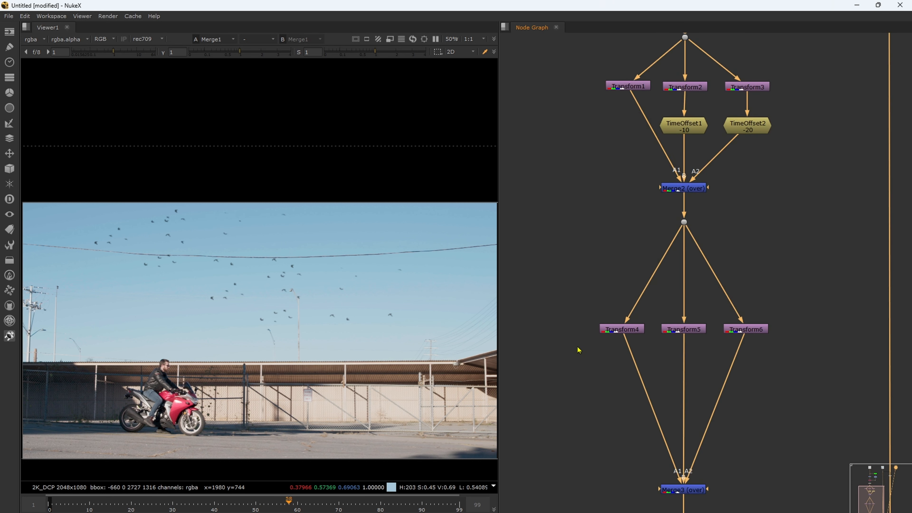